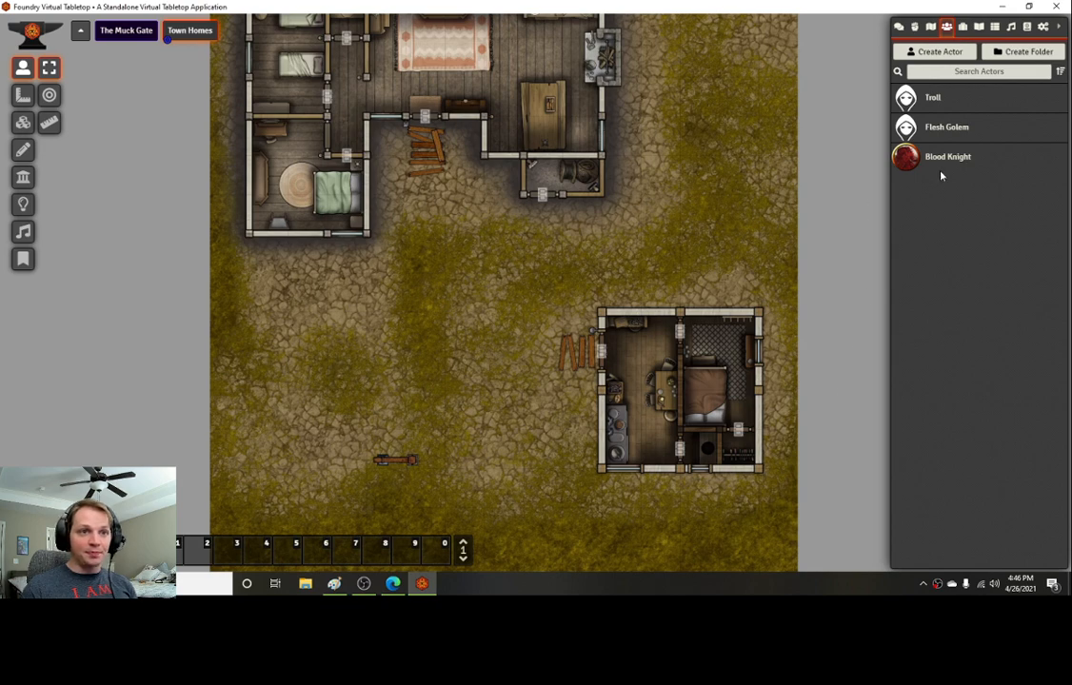
# Step: Try to create a new Non-Player Character actor without entering a name
pyautogui.click(934, 53)
pyautogui.click(762, 91)
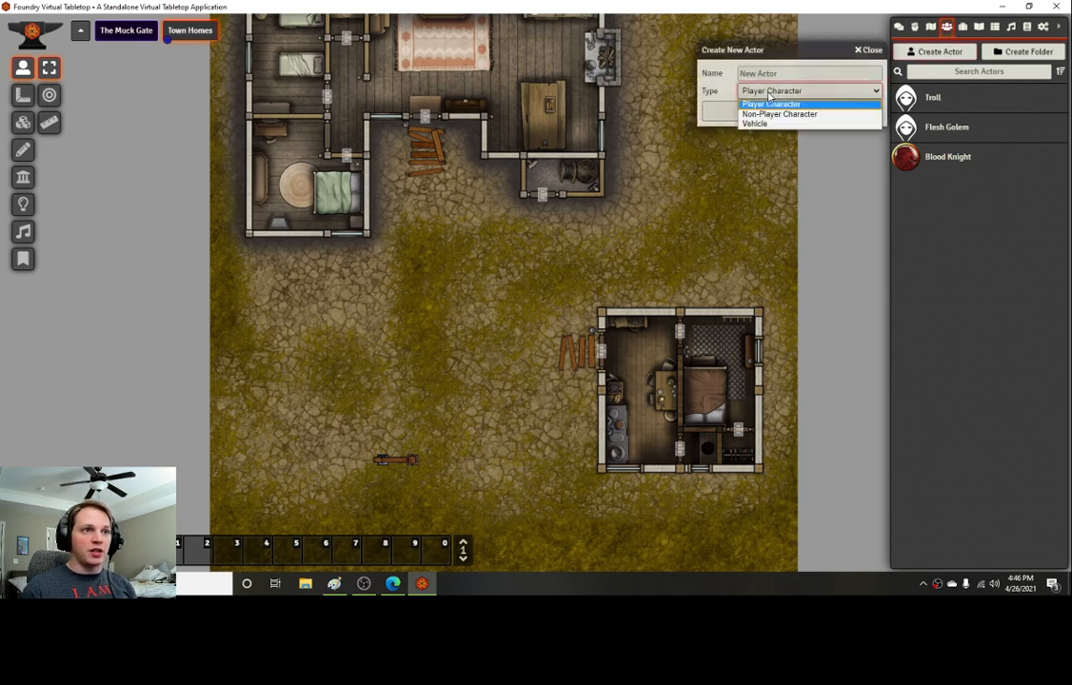
pyautogui.click(775, 114)
pyautogui.click(775, 112)
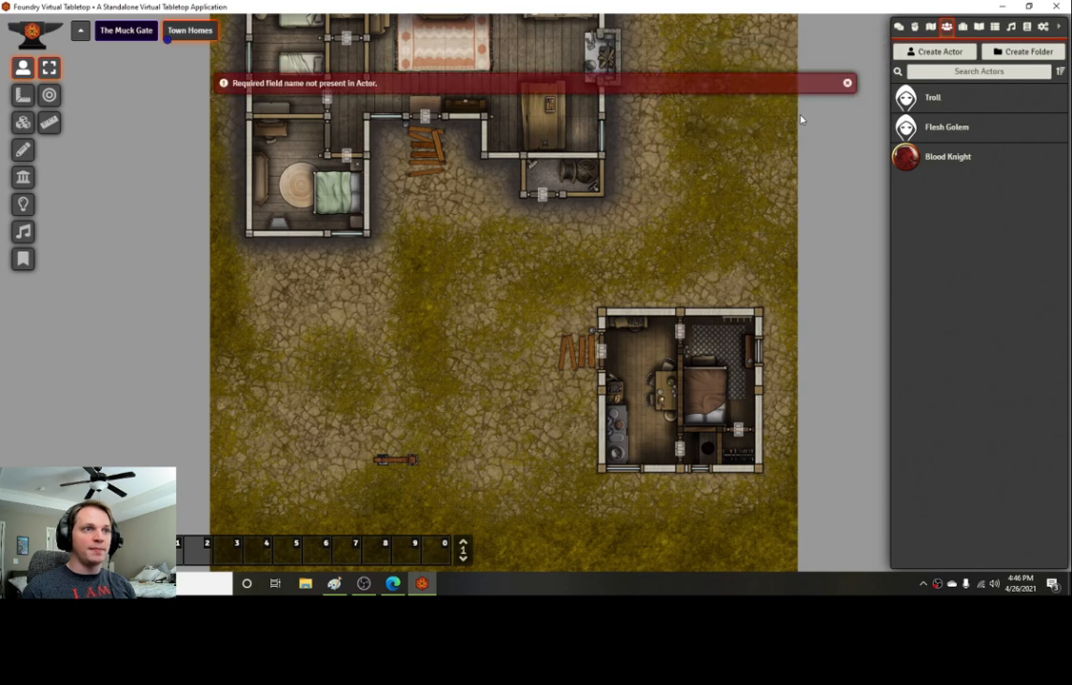
# Step: Create a new Non-Player Character actor named Test
pyautogui.click(928, 52)
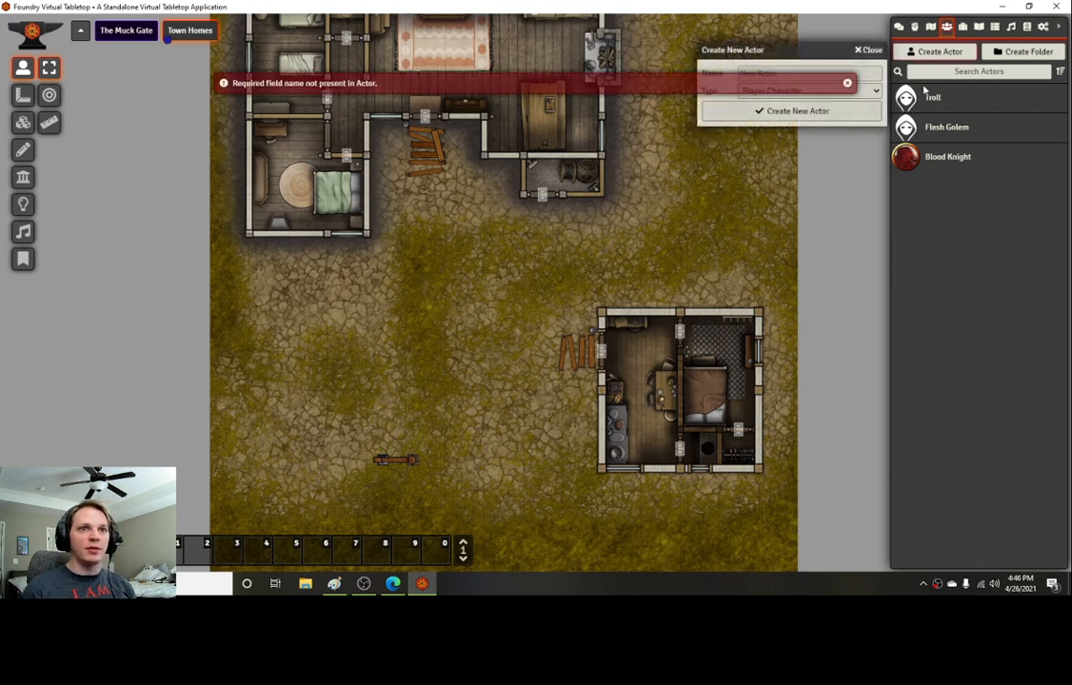
pyautogui.click(843, 72)
pyautogui.write('Tezt')
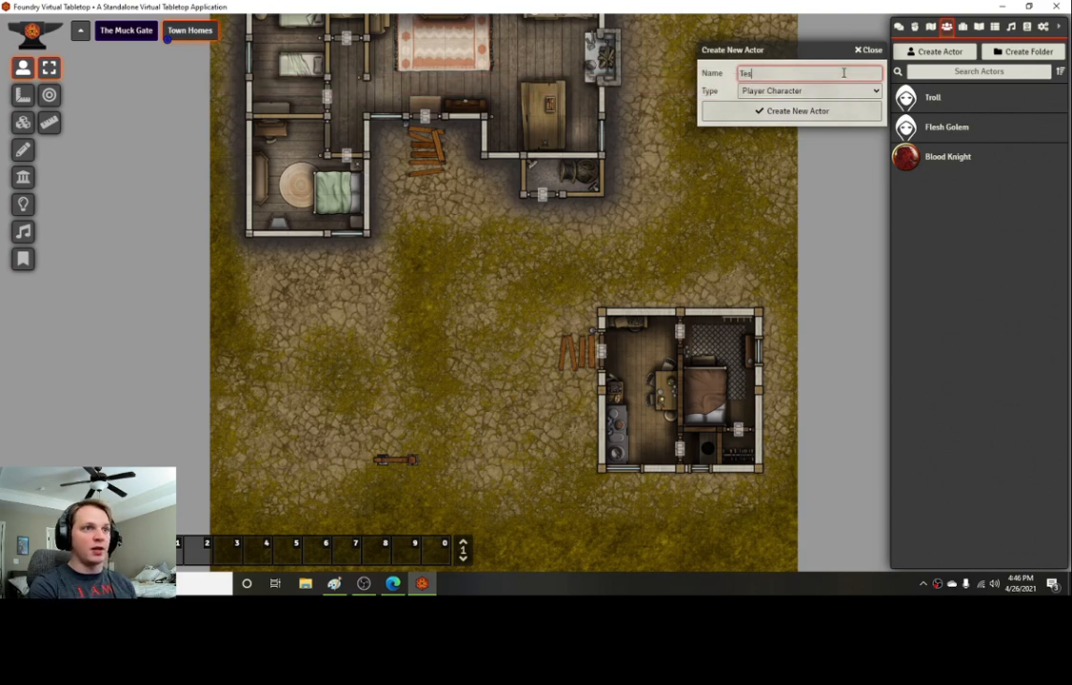
pyautogui.write('t')
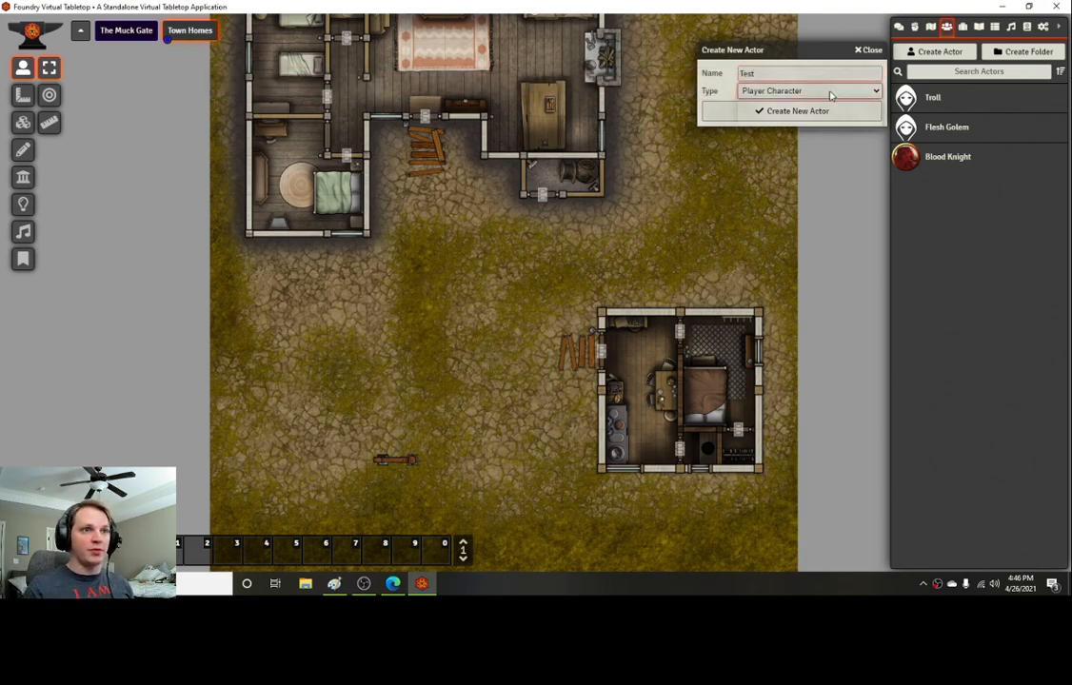
pyautogui.click(819, 90)
pyautogui.click(821, 115)
pyautogui.click(808, 113)
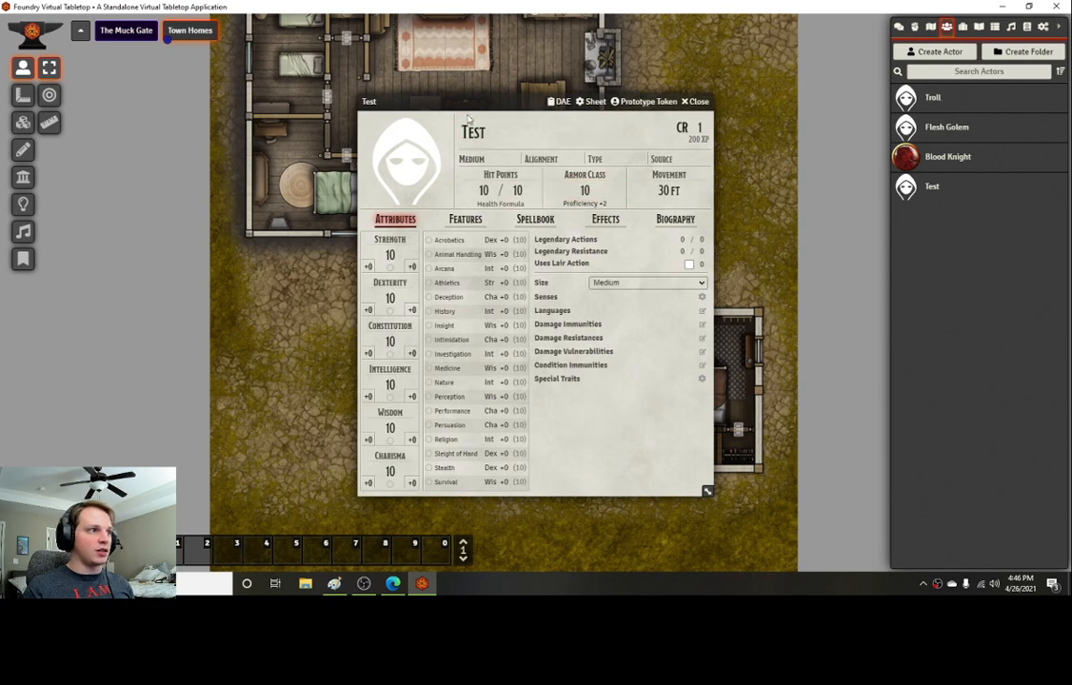
# Step: Set the actor's ability scores to Strength 18, Dexterity 12, Constitution 17, Wisdom 9 and Charisma 8, following the Blood Knight stat block
pyautogui.moveTo(469, 102); pyautogui.dragTo(444, 129)
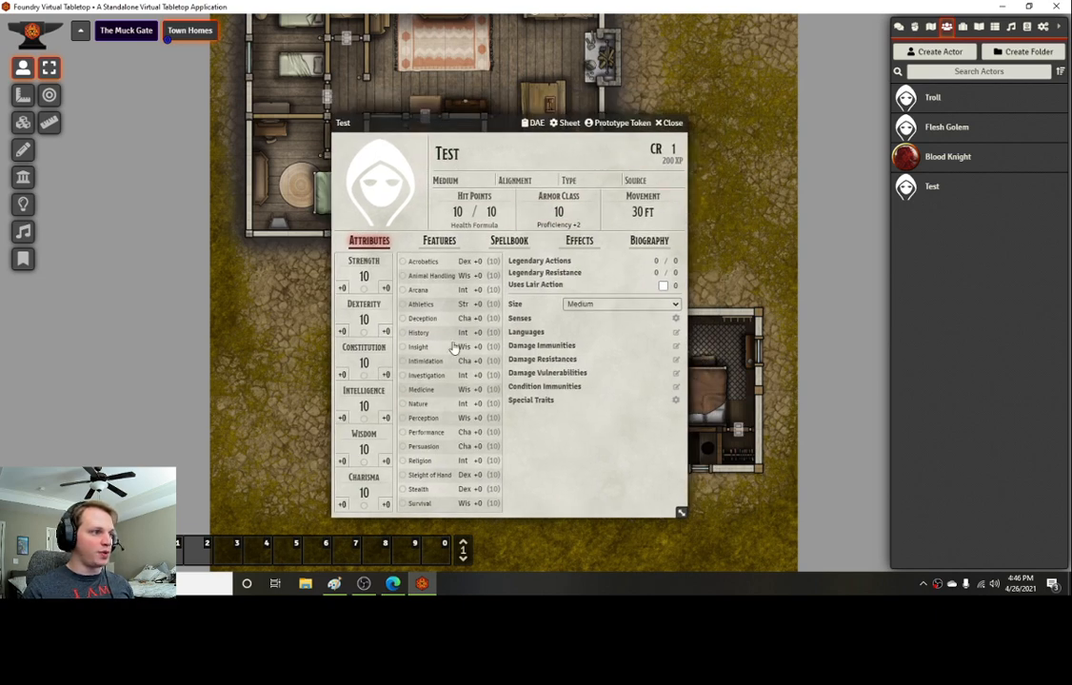
pyautogui.click(399, 588)
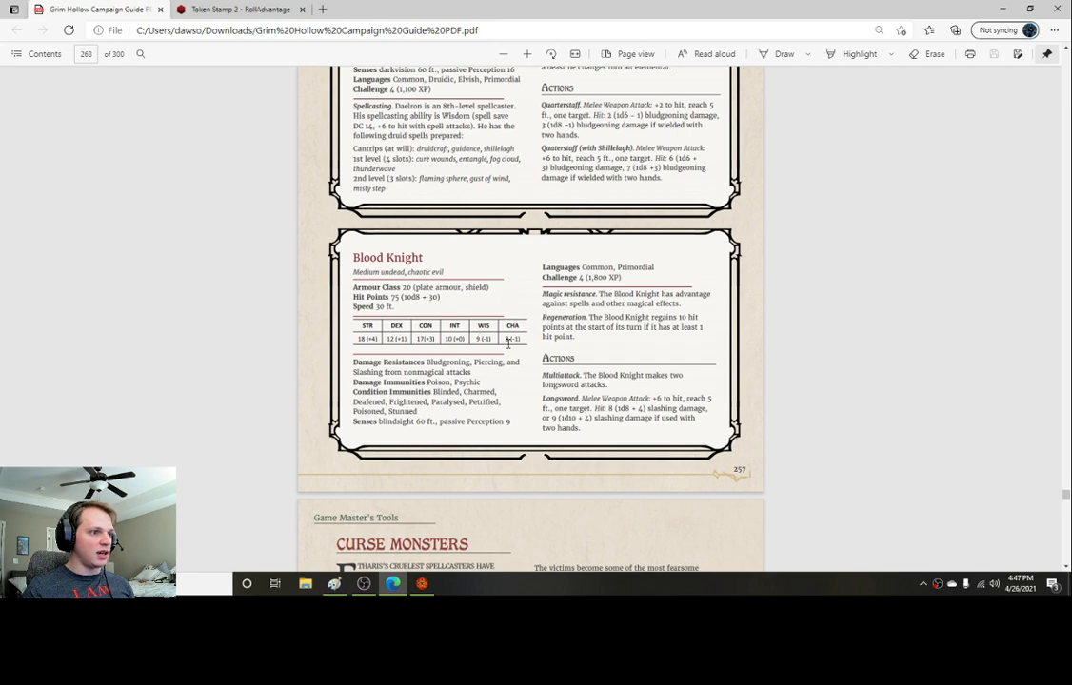
pyautogui.hotkey('alt', 'Tab')
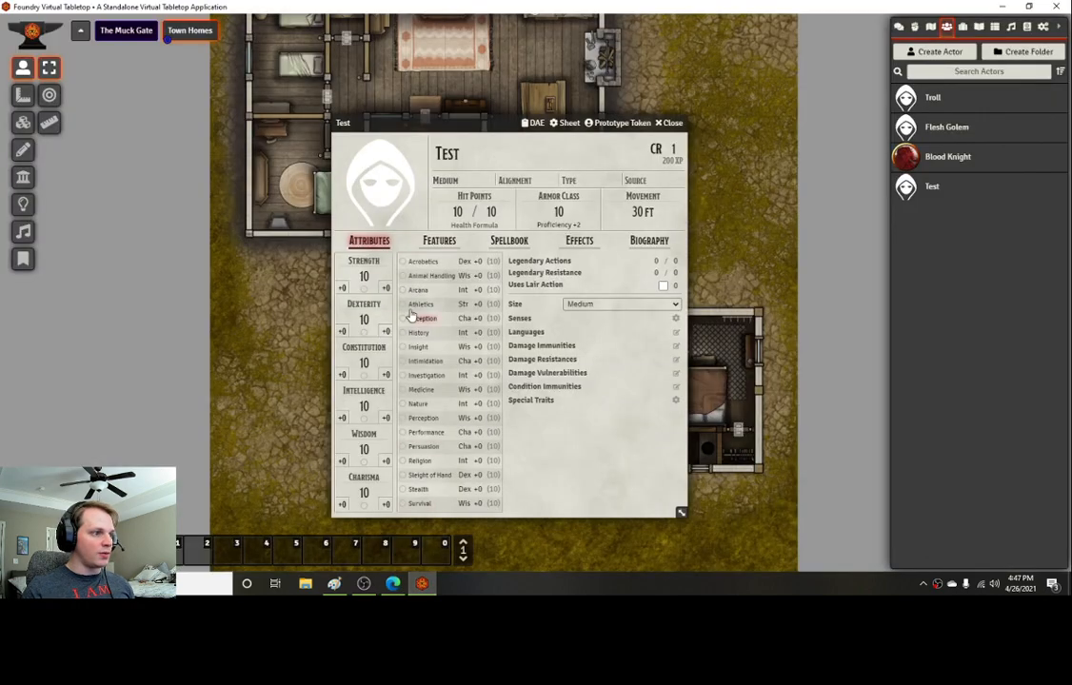
pyautogui.click(364, 276)
pyautogui.write('18')
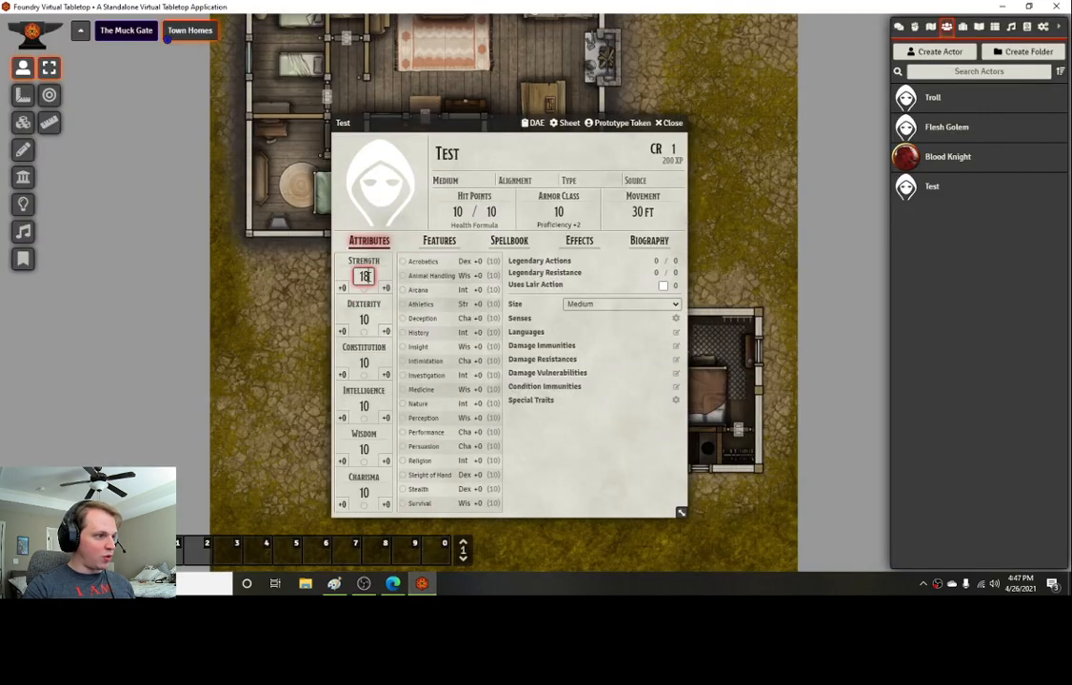
pyautogui.press('Tab')
pyautogui.write('12')
pyautogui.press('Tab')
pyautogui.write('17')
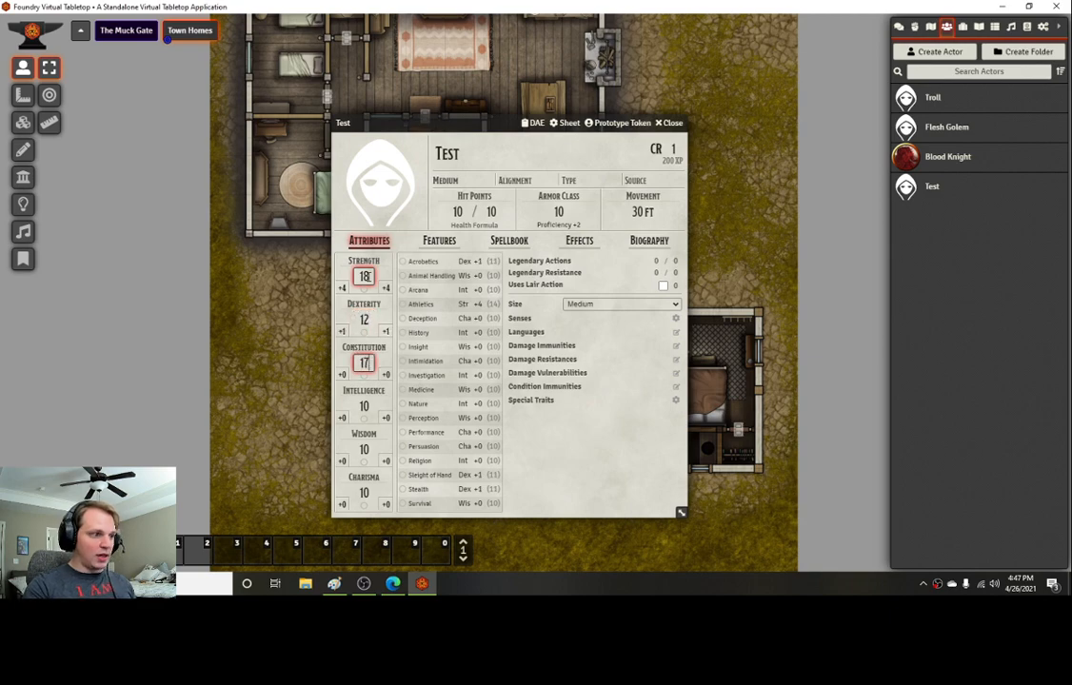
pyautogui.press('Tab')
pyautogui.press('Tab')
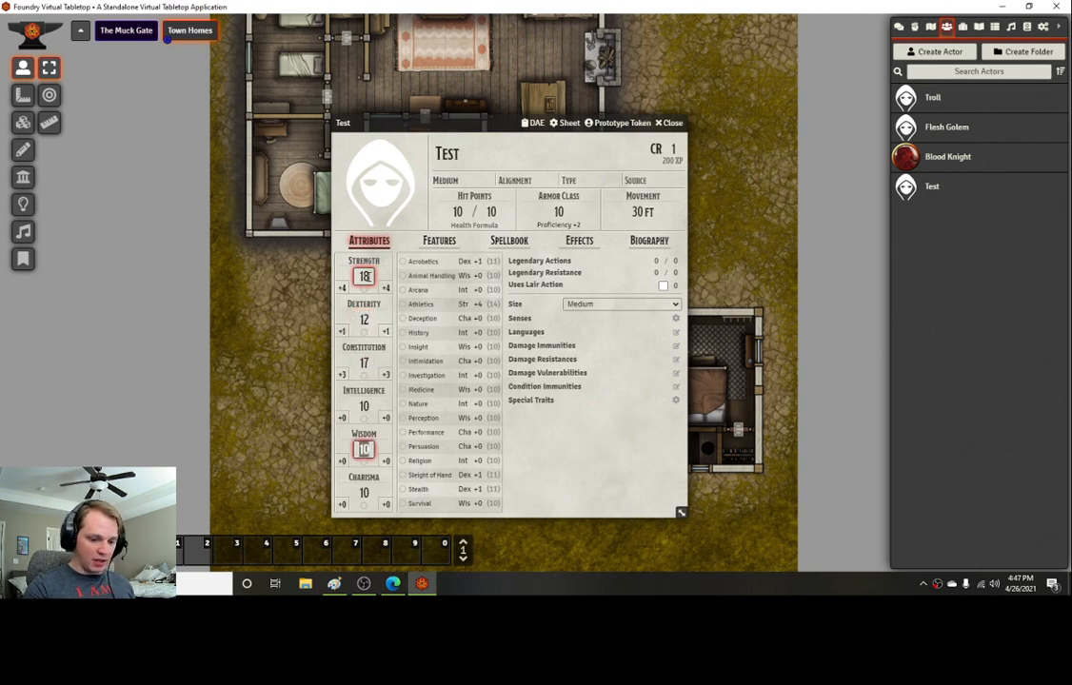
pyautogui.write('99')
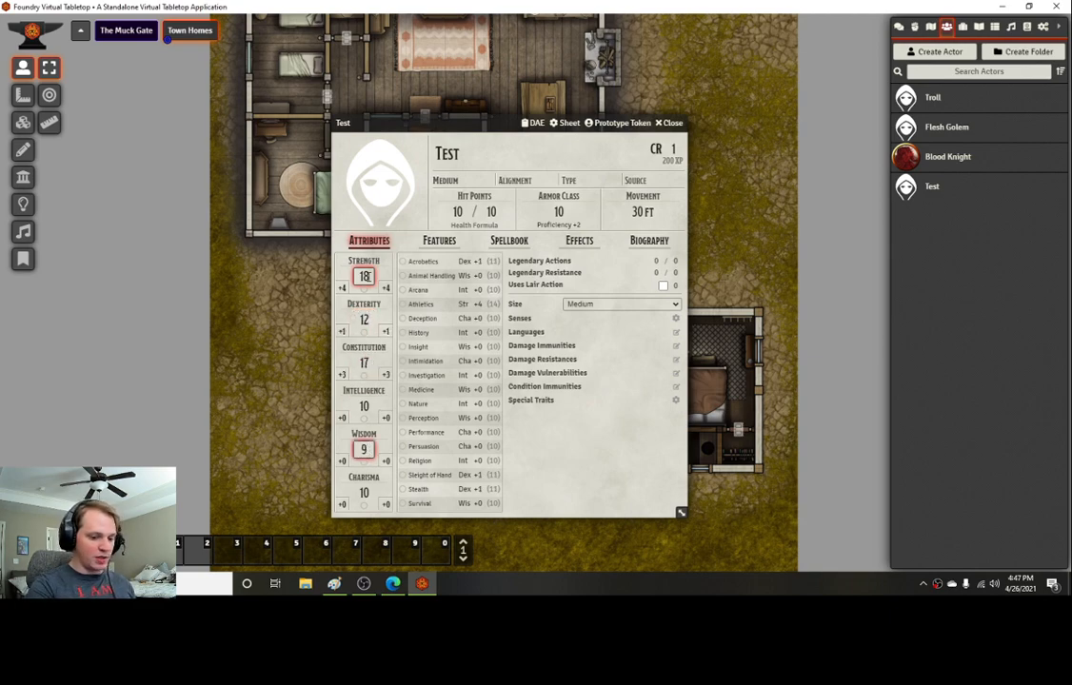
pyautogui.press('Tab')
pyautogui.write('8')
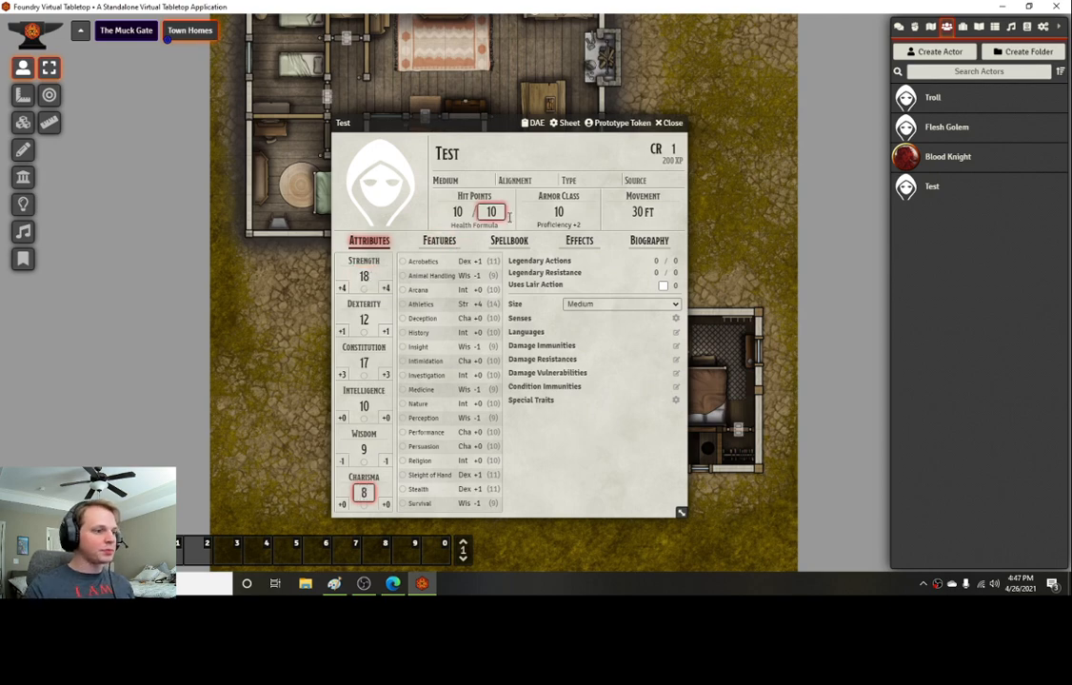
# Step: Set the actor's current and maximum hit points to 75
pyautogui.click(567, 462)
pyautogui.click(492, 211)
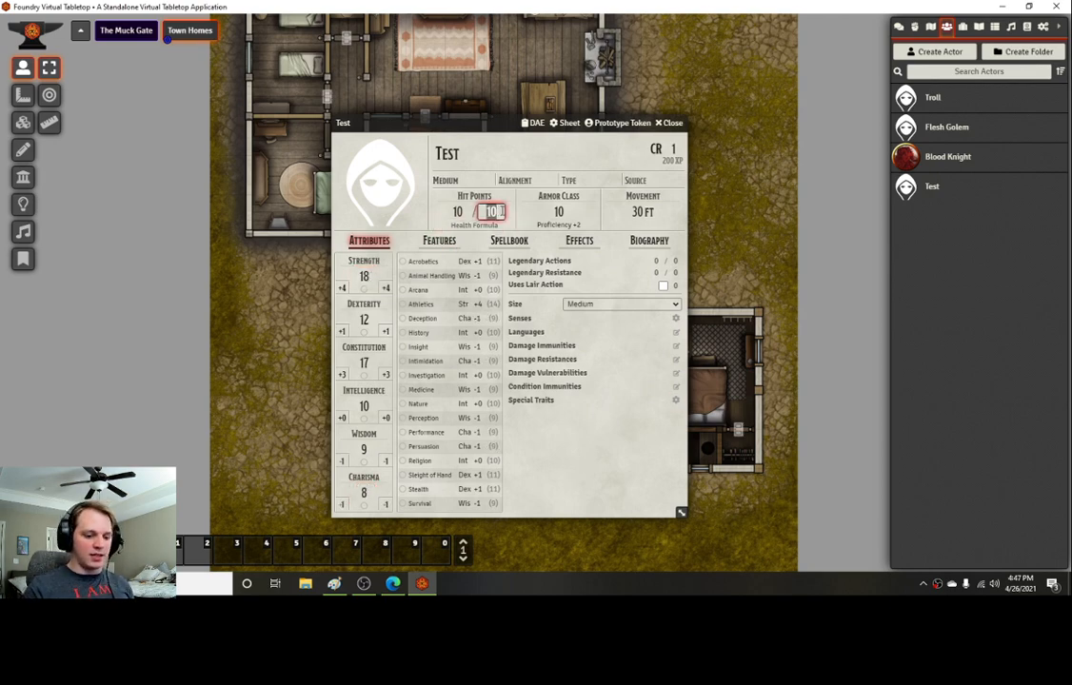
pyautogui.write('75')
pyautogui.click(457, 211)
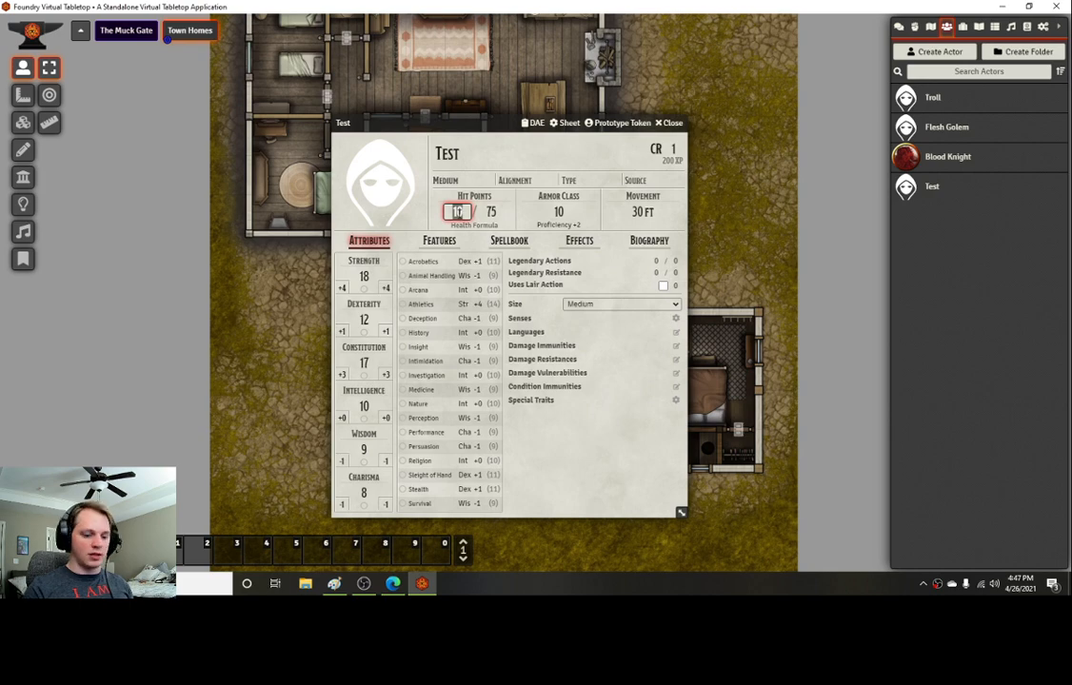
pyautogui.write('75')
pyautogui.press('Tab')
# Step: Fill in the sheet header with alignment chaotic evil, type Undead and source GHCG
pyautogui.click(503, 180)
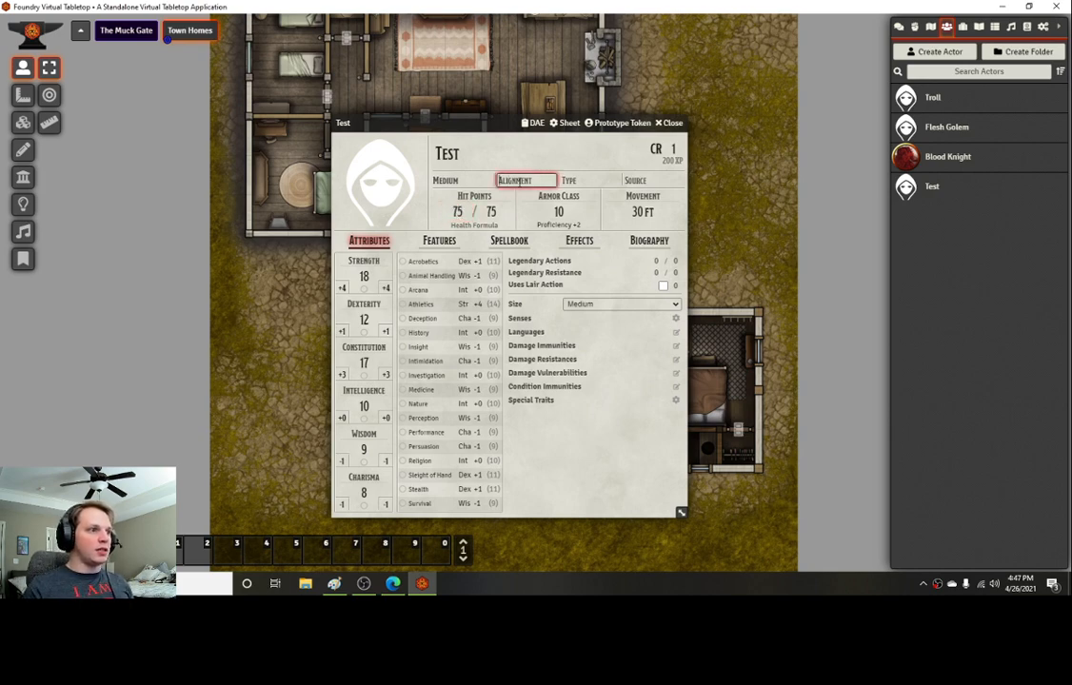
pyautogui.write('c Evil')
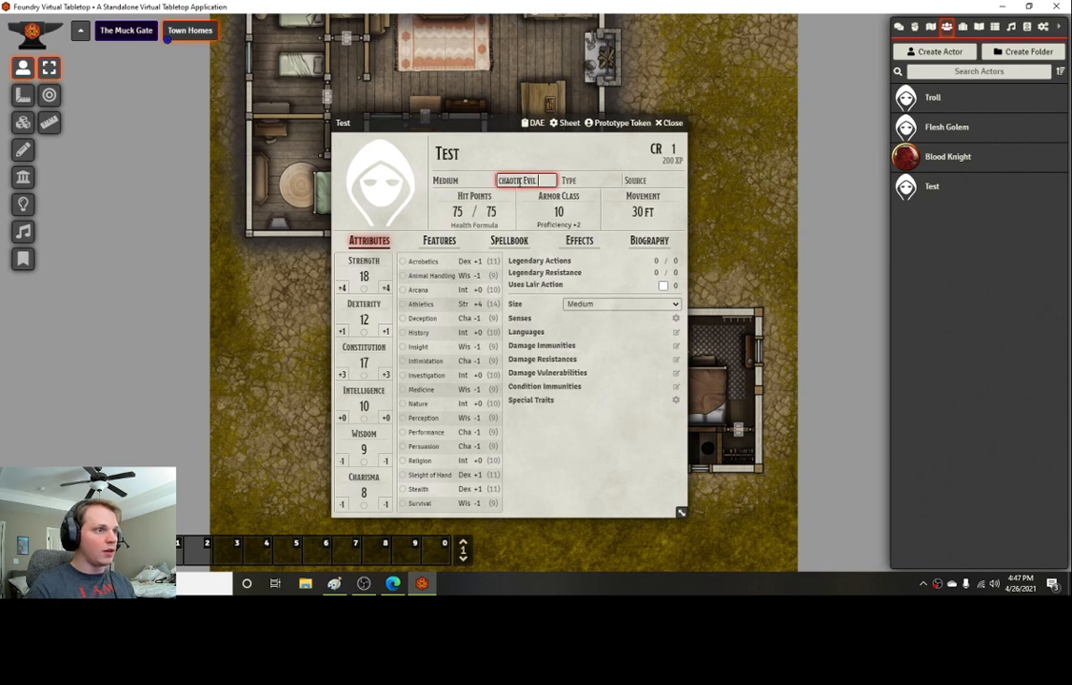
pyautogui.click(574, 177)
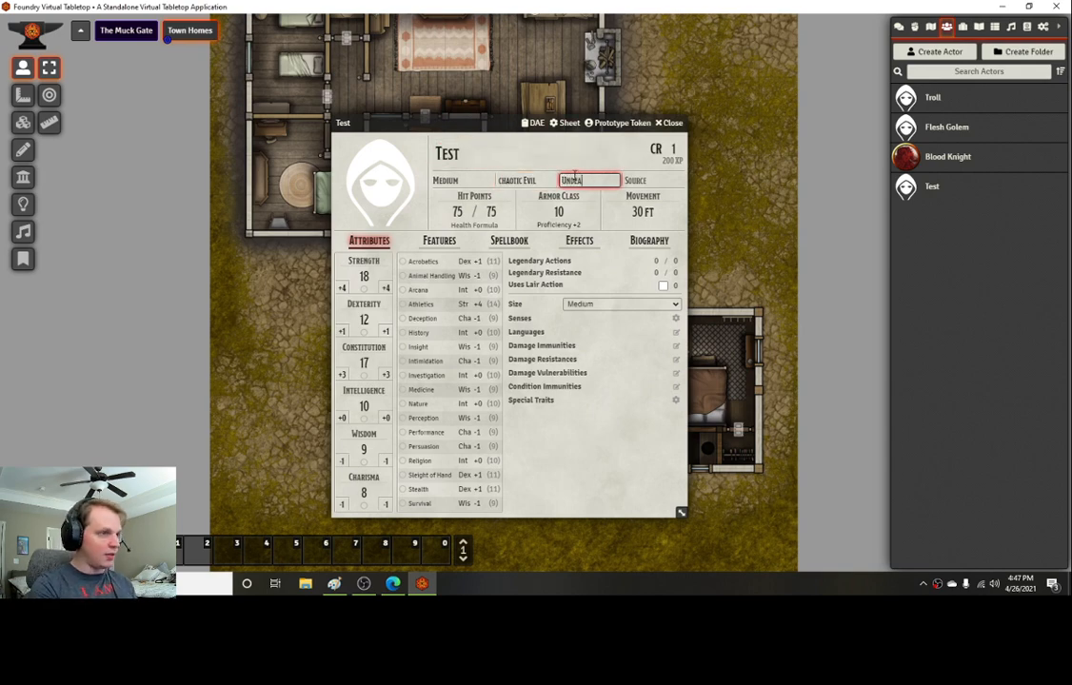
pyautogui.click(647, 179)
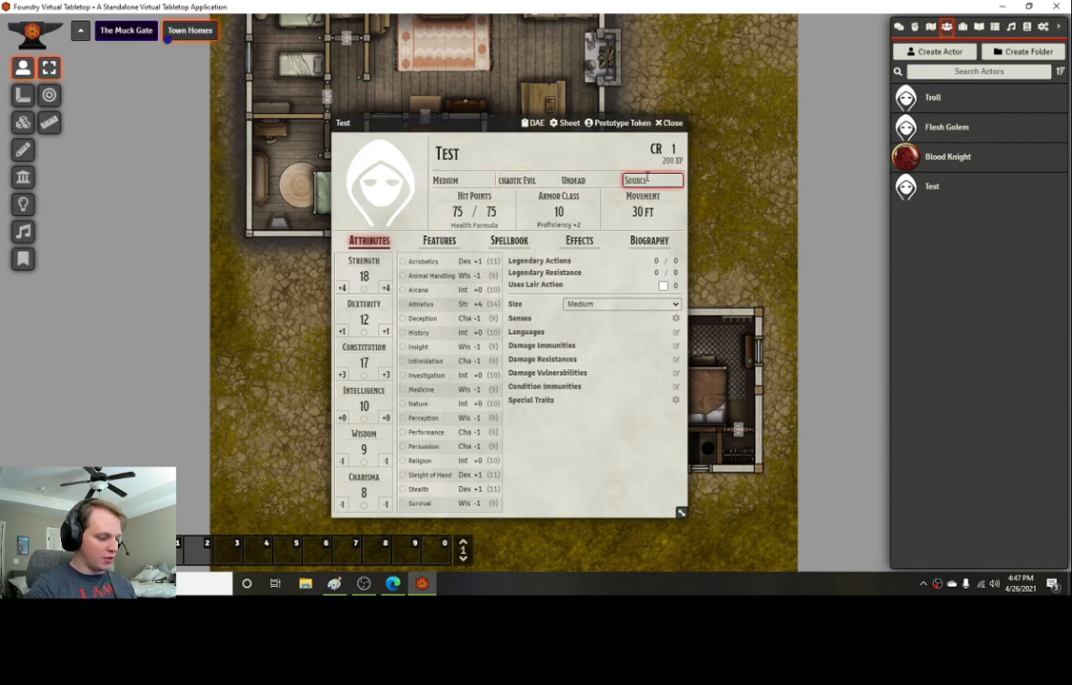
pyautogui.write('GHCG')
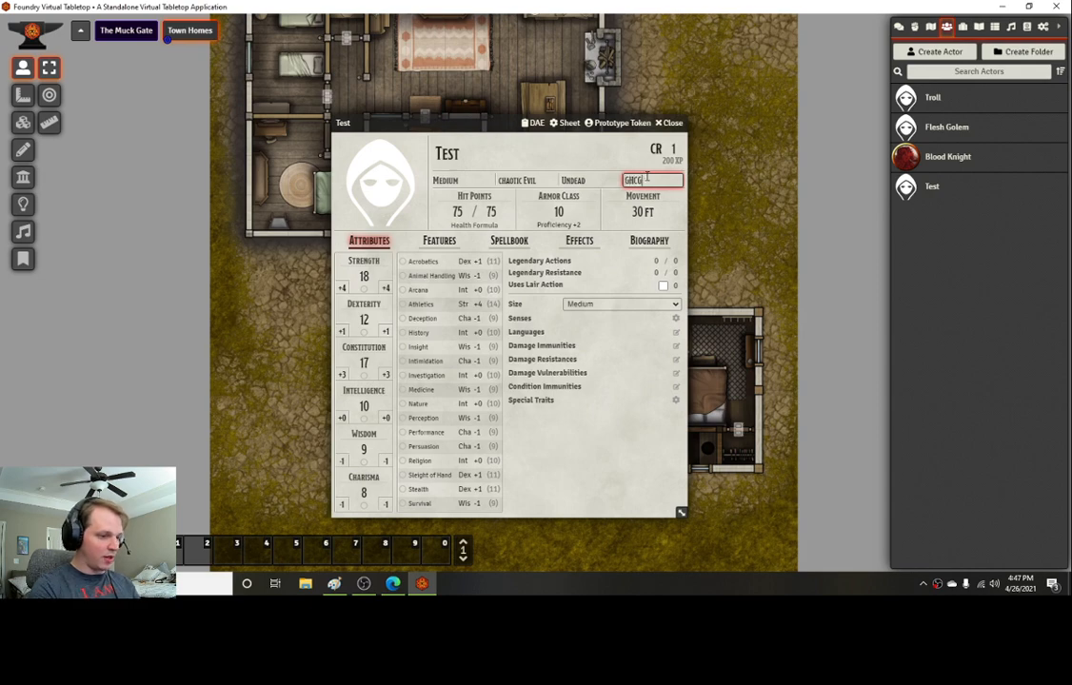
pyautogui.click(555, 431)
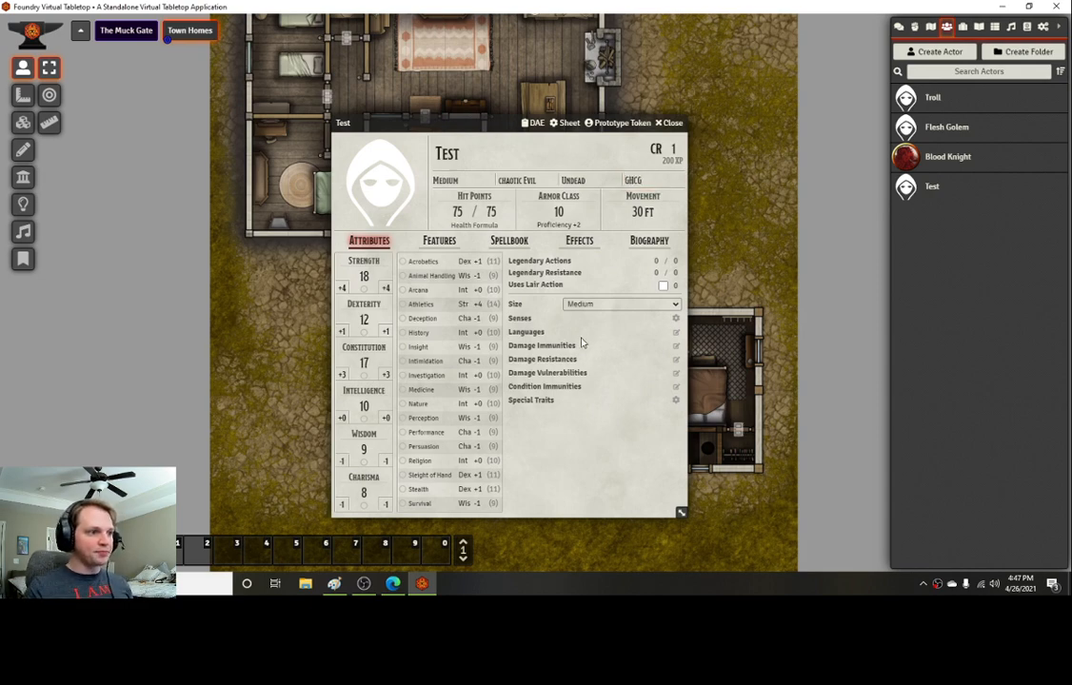
# Step: Set the actor's languages to Common and Primordial
pyautogui.click(676, 333)
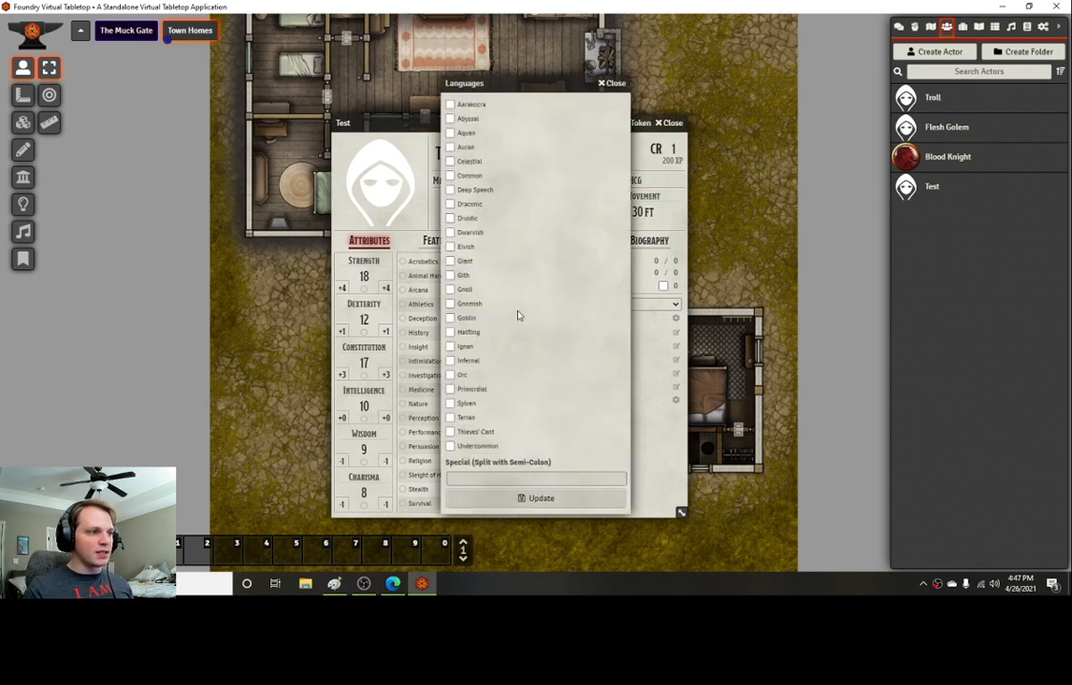
pyautogui.click(451, 175)
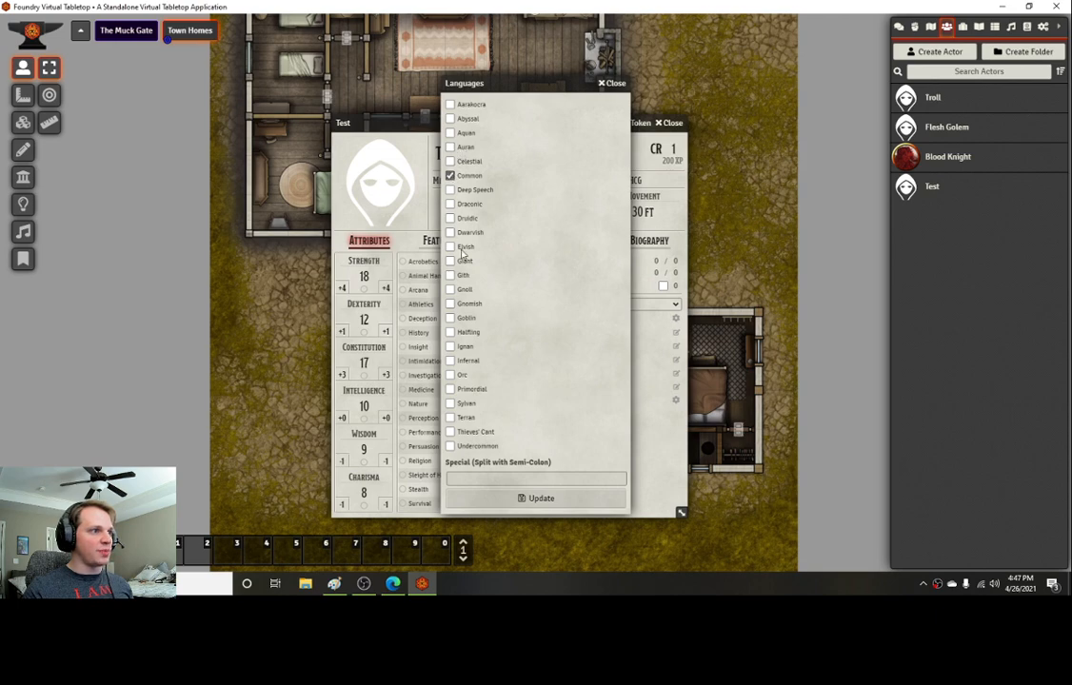
pyautogui.click(451, 389)
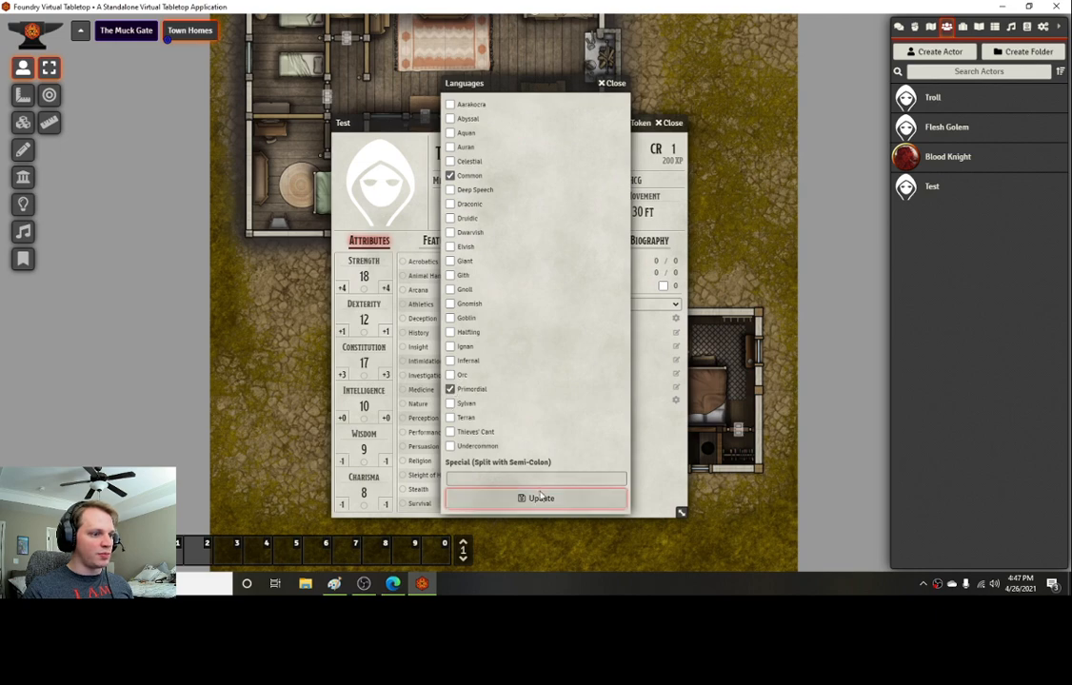
pyautogui.click(536, 498)
# Step: Configure the actor's senses with blindsight of 60 feet
pyautogui.click(676, 319)
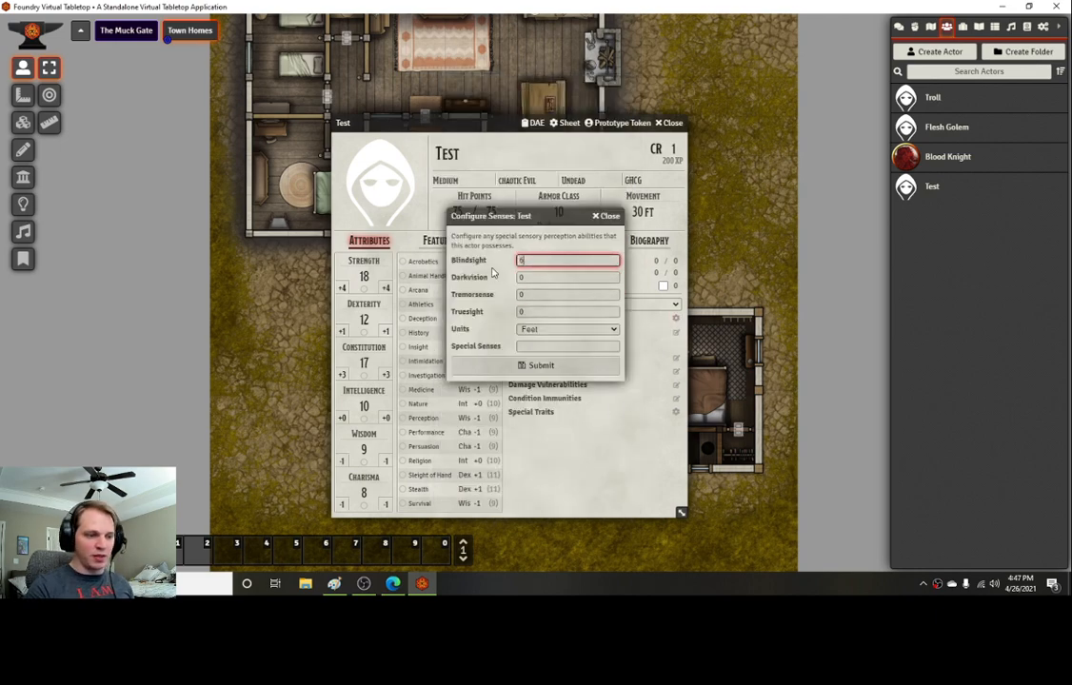
pyautogui.write('60')
pyautogui.press('Return')
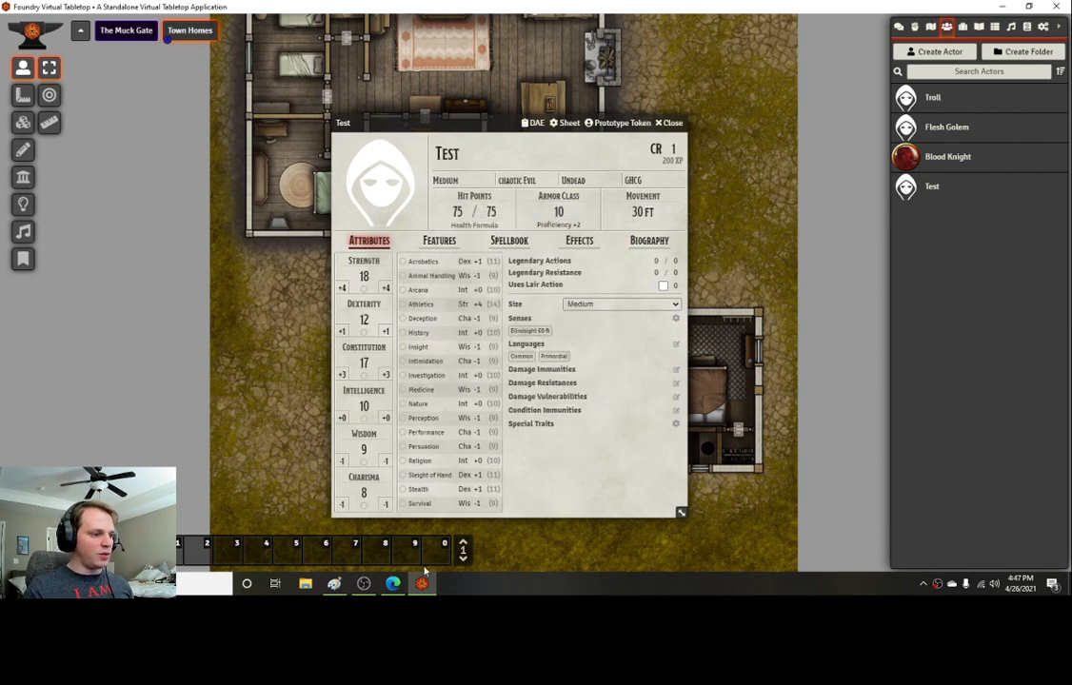
# Step: Set the actor's damage immunities to Poison and Psychic, checking the stat block in the PDF
pyautogui.hotkey('alt', 'Tab')
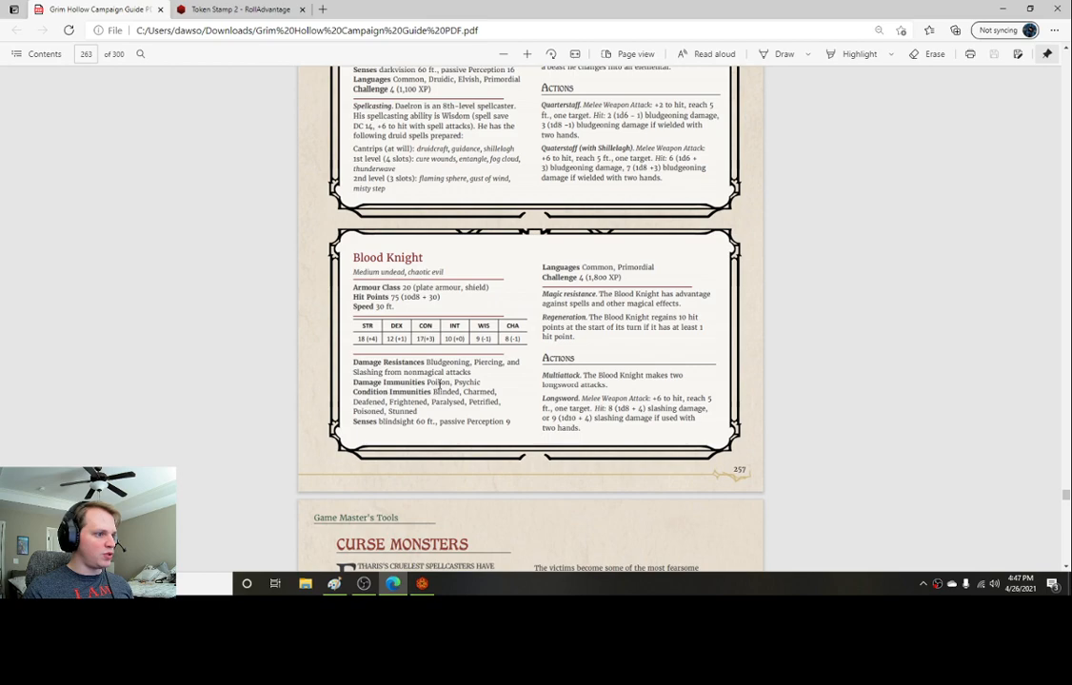
pyautogui.click(428, 586)
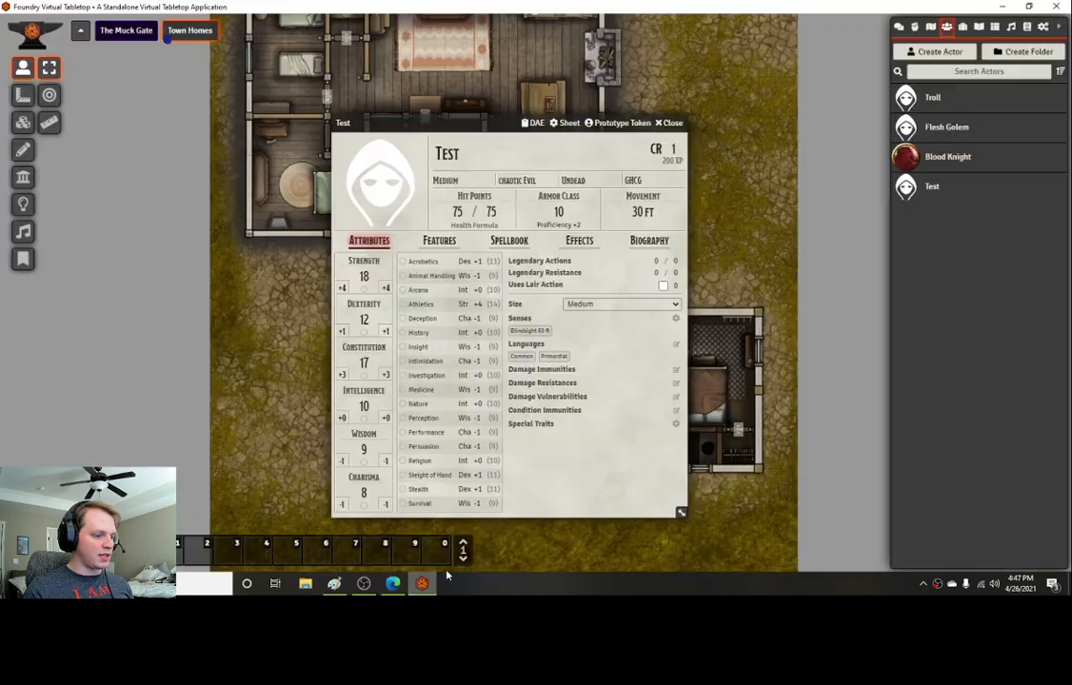
pyautogui.click(677, 370)
pyautogui.click(450, 304)
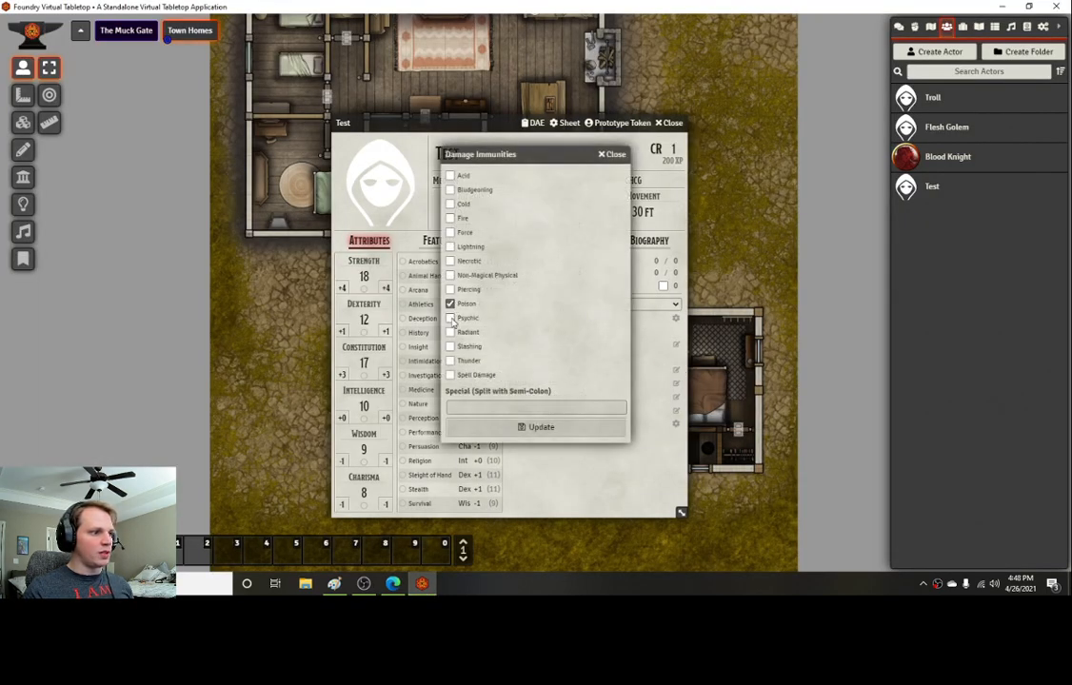
pyautogui.click(450, 318)
pyautogui.click(536, 426)
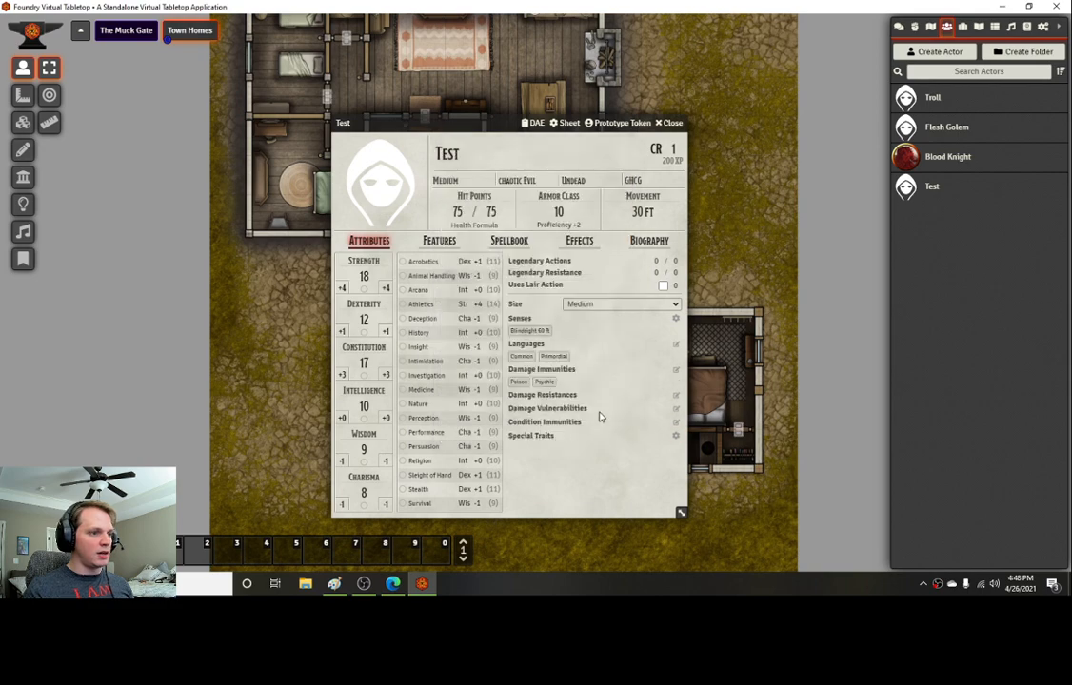
# Step: Set the actor's damage resistances to Non-Magical Physical
pyautogui.click(676, 394)
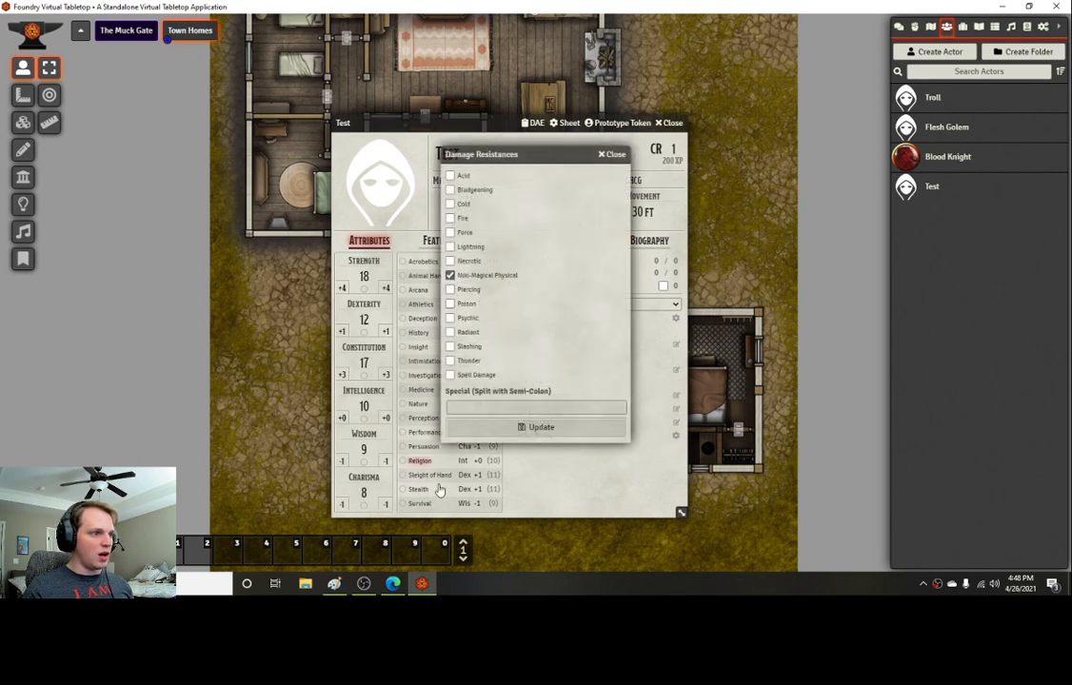
pyautogui.click(393, 584)
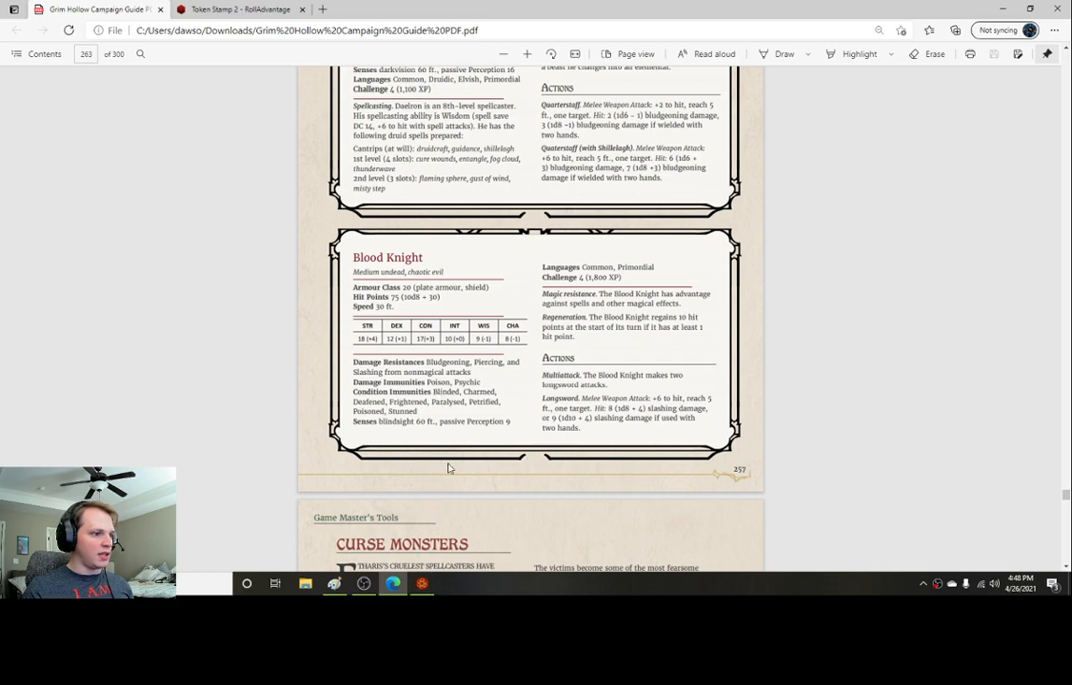
pyautogui.click(431, 586)
pyautogui.click(512, 433)
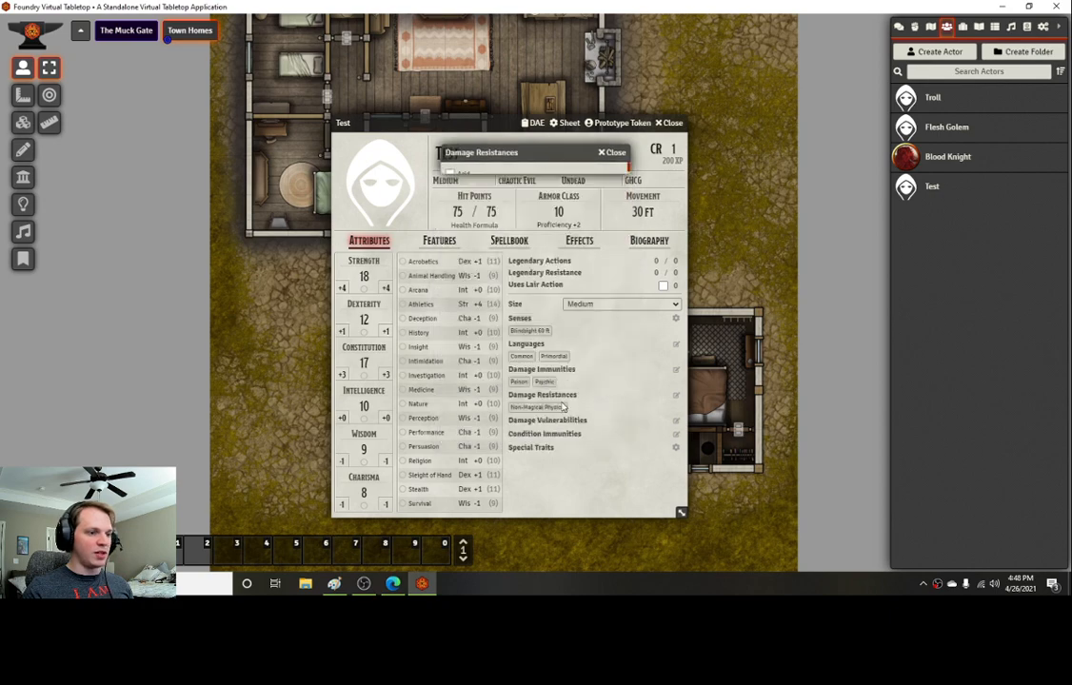
# Step: Open the condition immunities and mark Blinded and Charmed, checking the stat block in the PDF
pyautogui.click(676, 434)
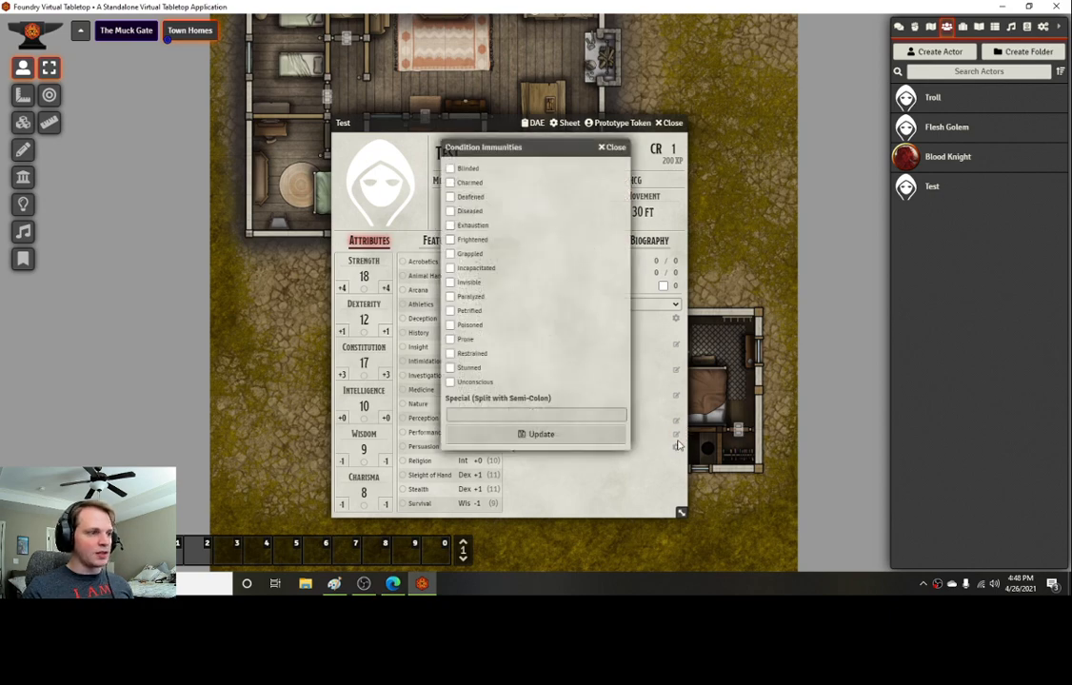
pyautogui.click(449, 168)
pyautogui.click(449, 182)
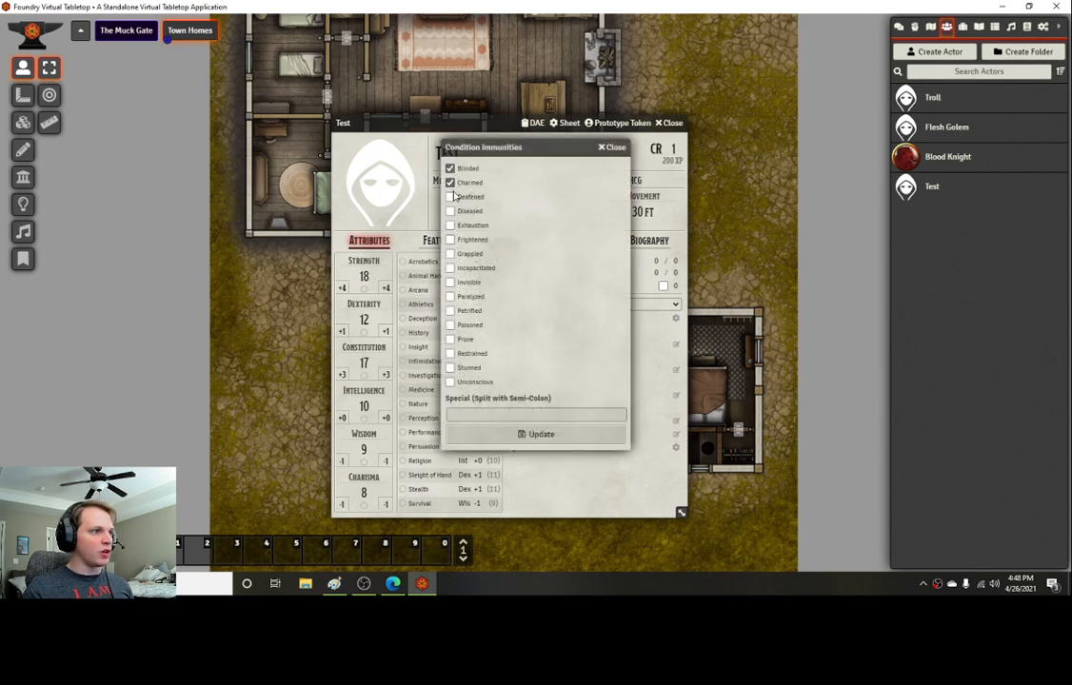
pyautogui.click(392, 583)
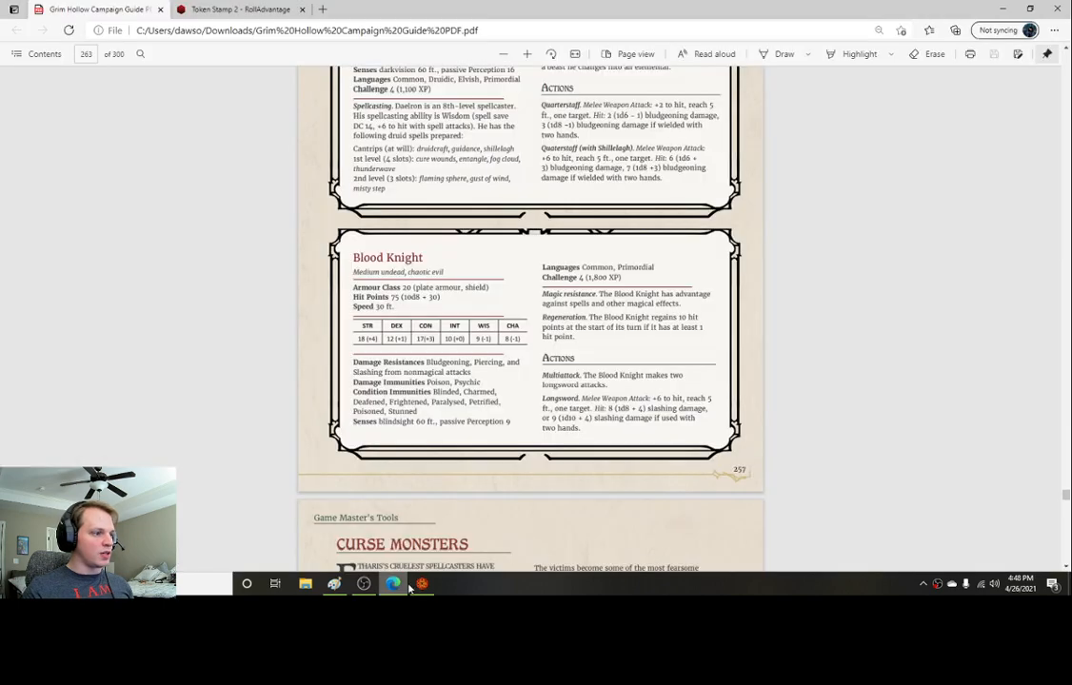
pyautogui.moveTo(422, 588)
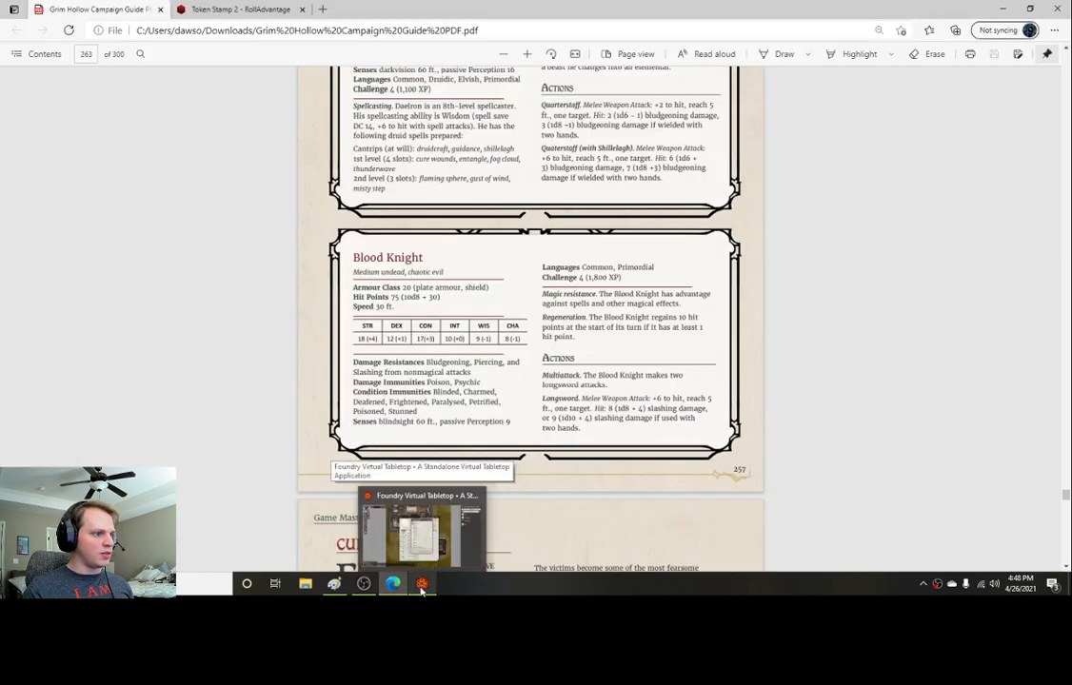
pyautogui.click(422, 589)
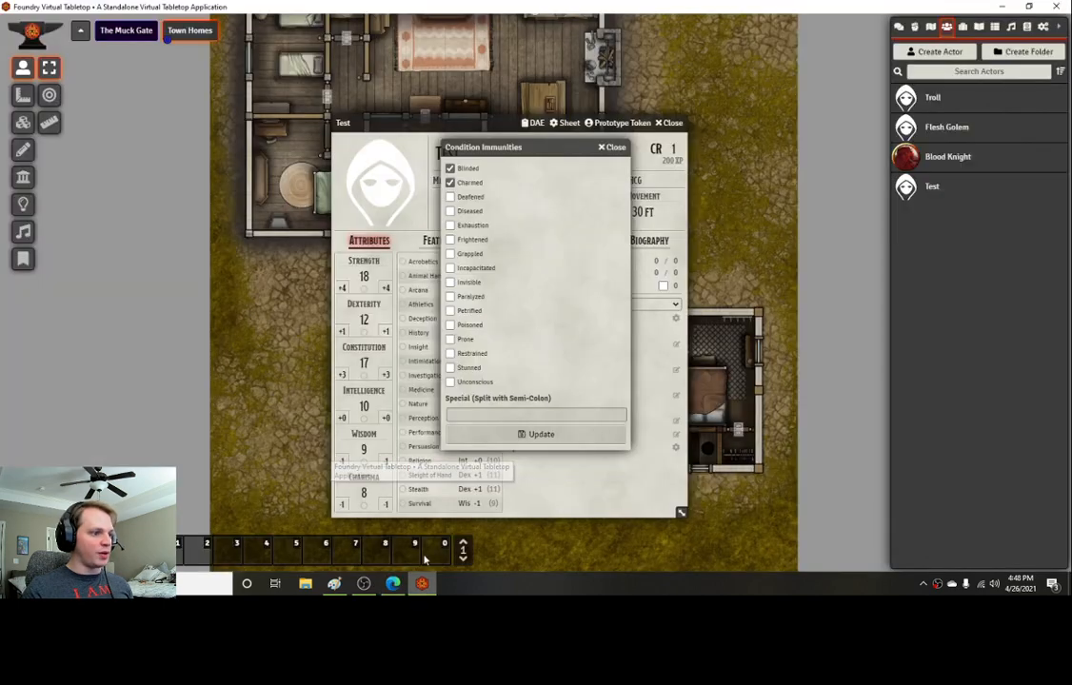
# Step: Add Deafened, Frightened, Paralyzed, Petrified, Poisoned and Stunned to the condition immunities and apply the update
pyautogui.click(449, 196)
pyautogui.click(450, 239)
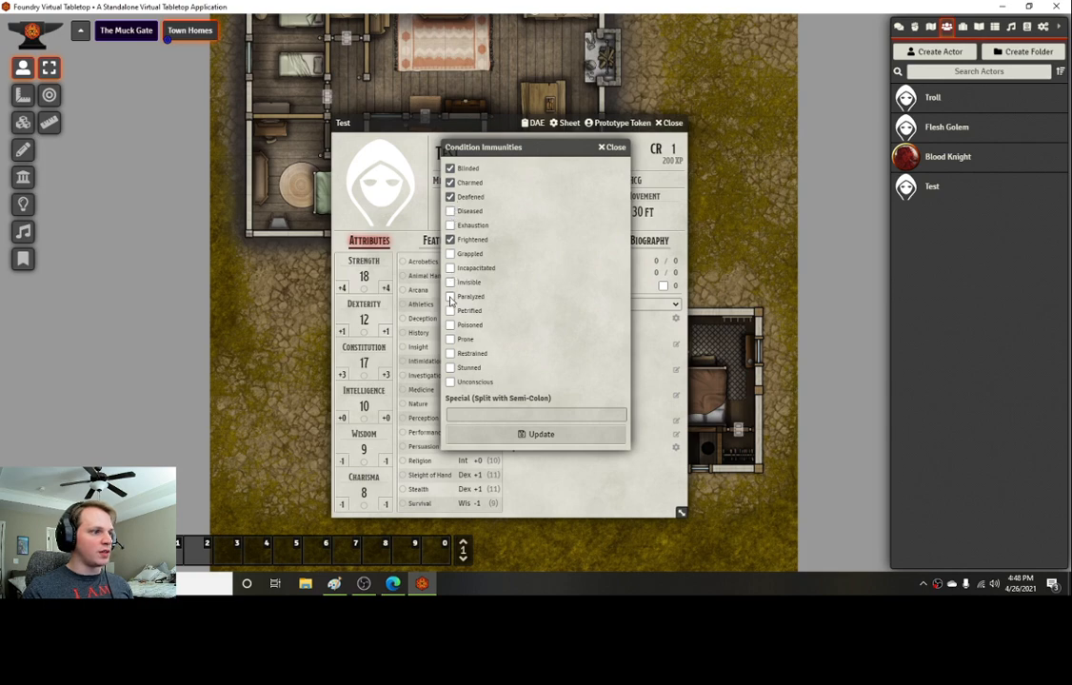
pyautogui.click(449, 296)
pyautogui.click(449, 310)
pyautogui.click(449, 325)
pyautogui.click(448, 412)
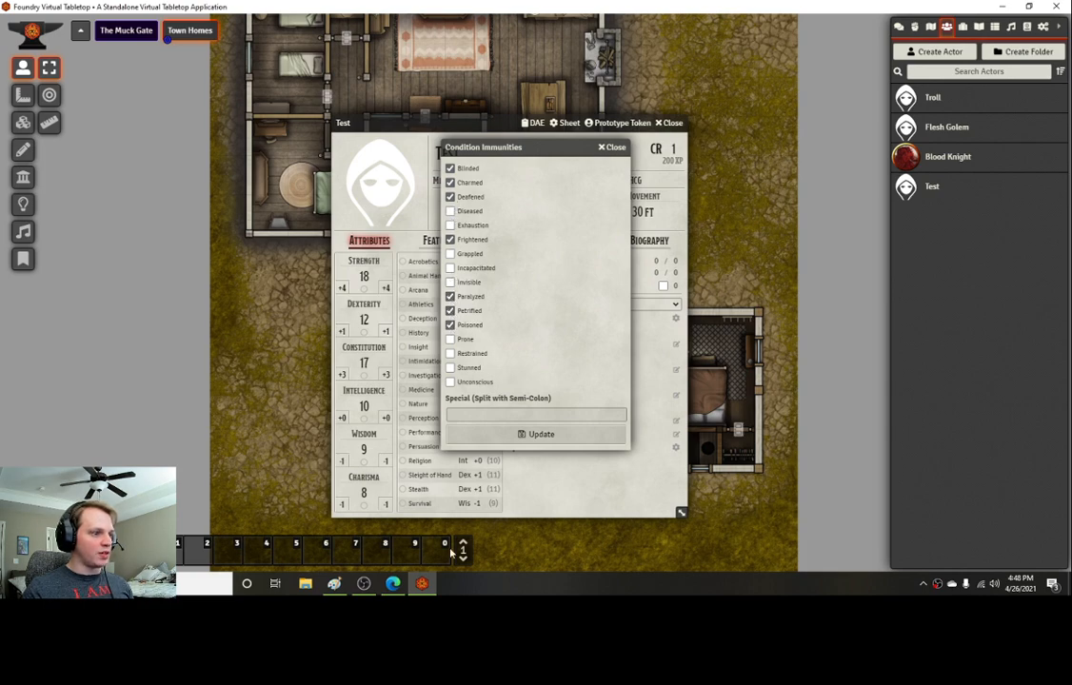
pyautogui.click(393, 583)
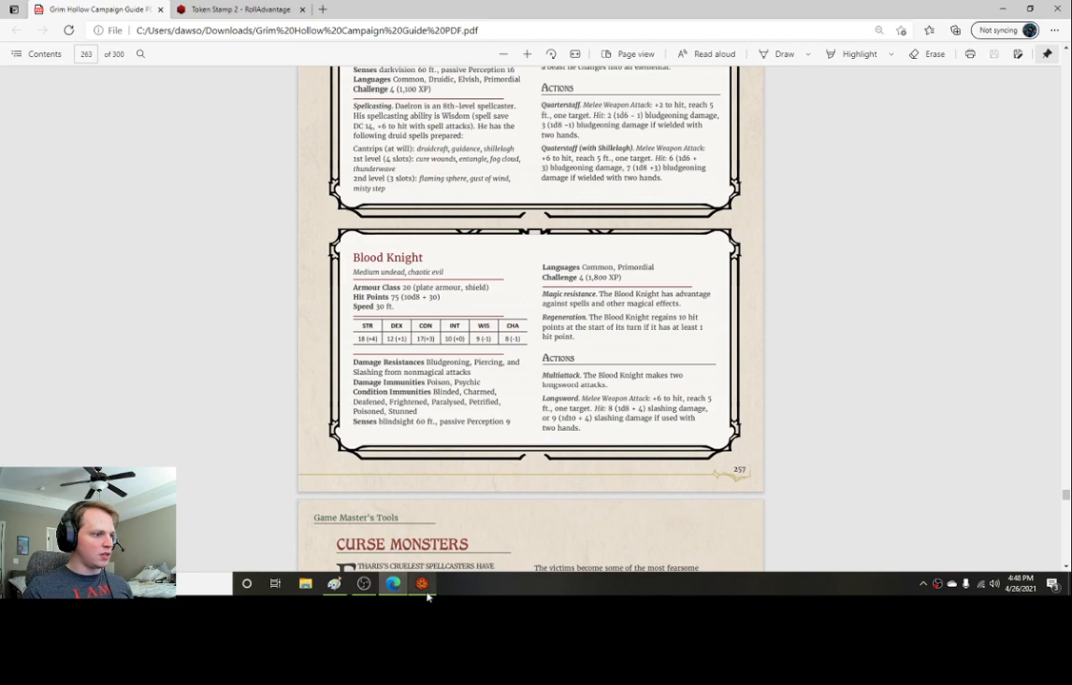
pyautogui.click(421, 583)
pyautogui.click(451, 368)
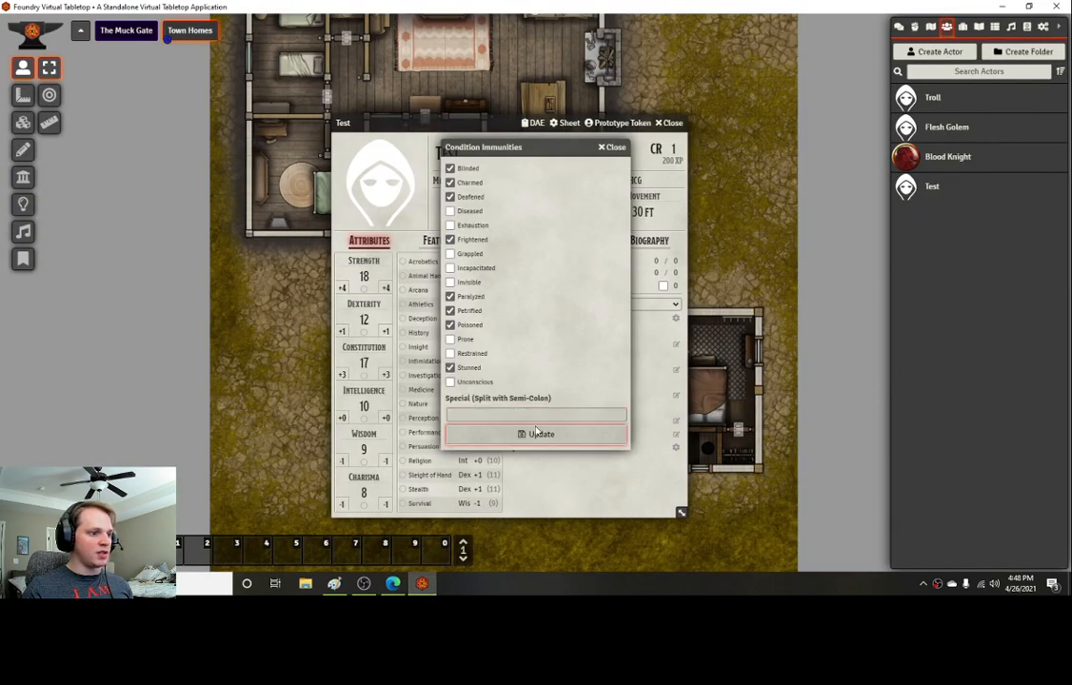
pyautogui.click(536, 434)
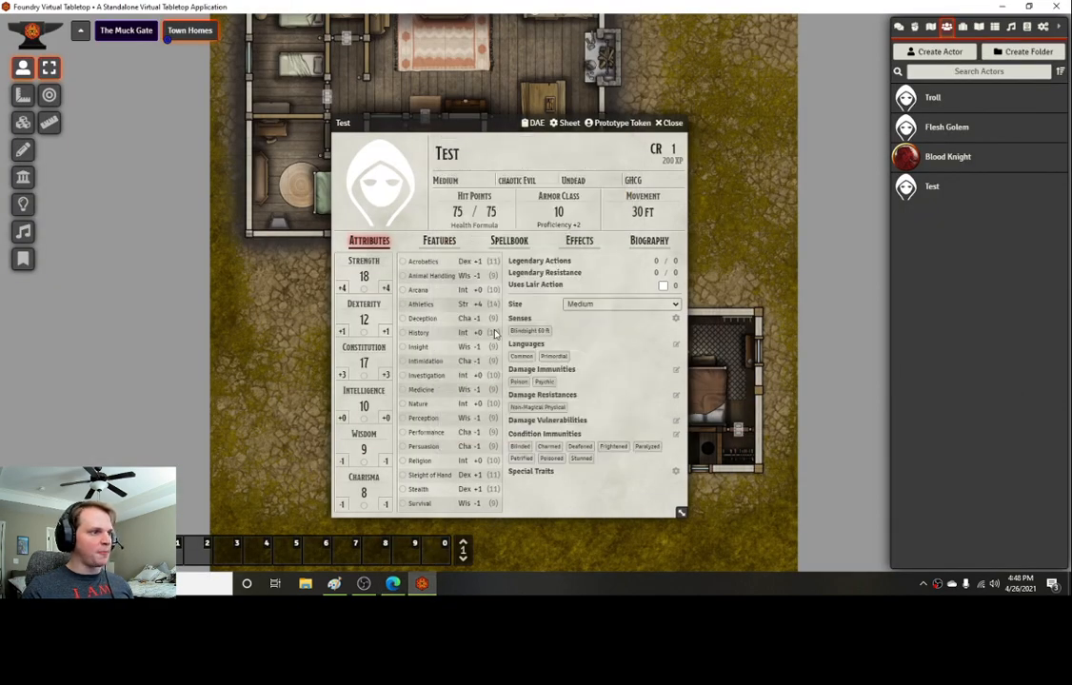
# Step: Add a Longsword from the Items (SRD) compendium to the actor's features, after reviewing the PDF
pyautogui.click(393, 583)
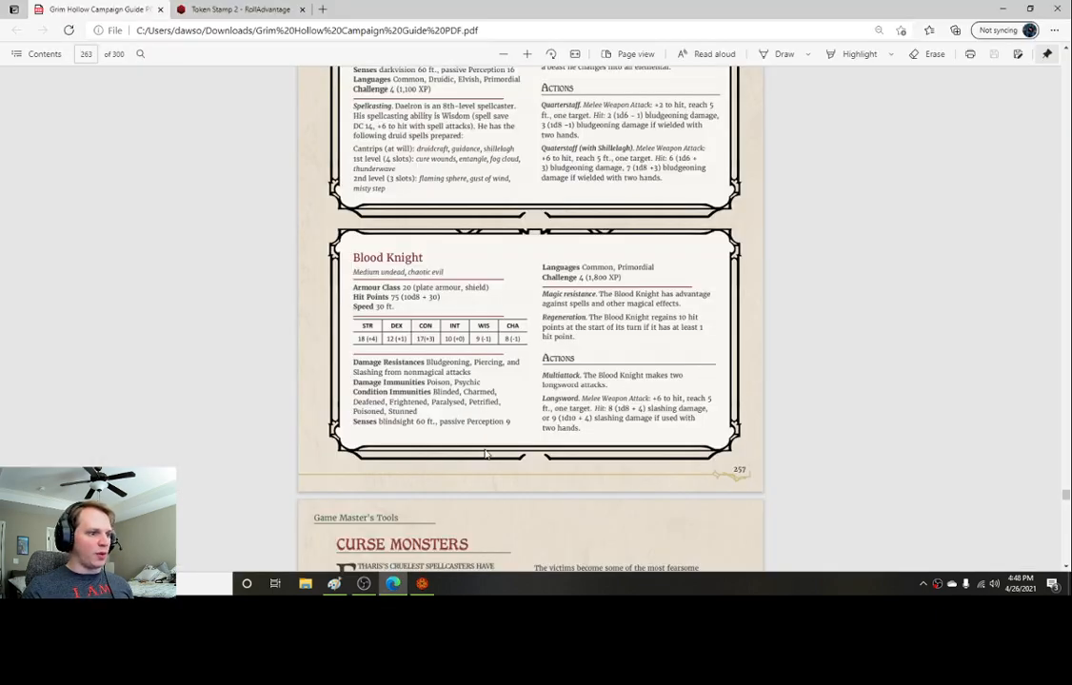
pyautogui.hotkey('alt', 'Tab')
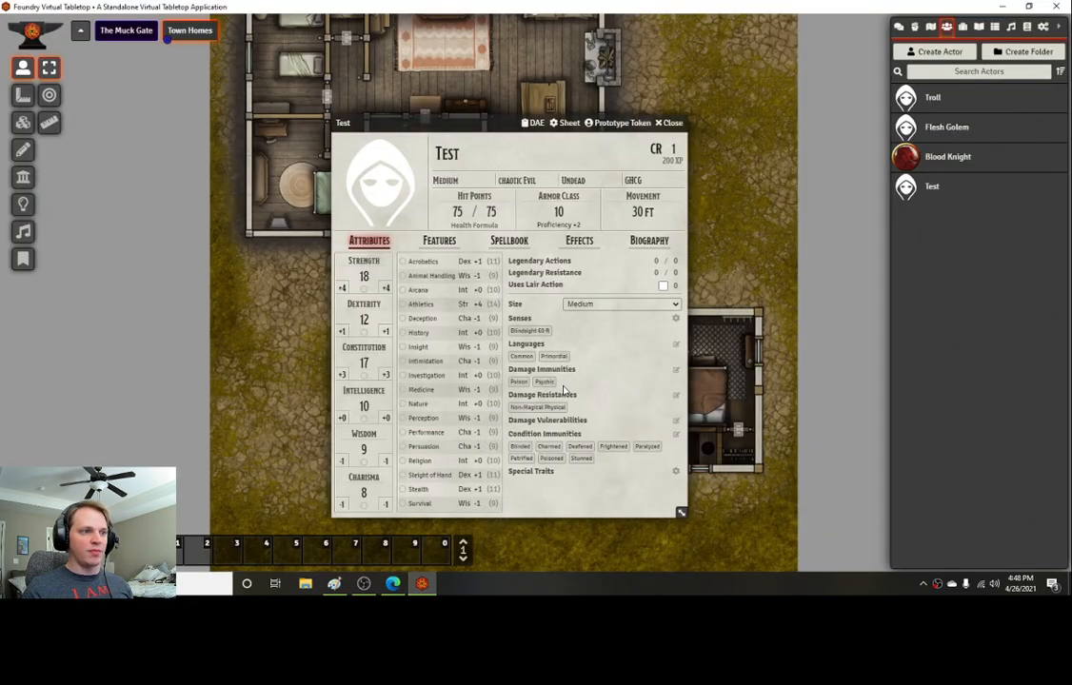
pyautogui.click(438, 244)
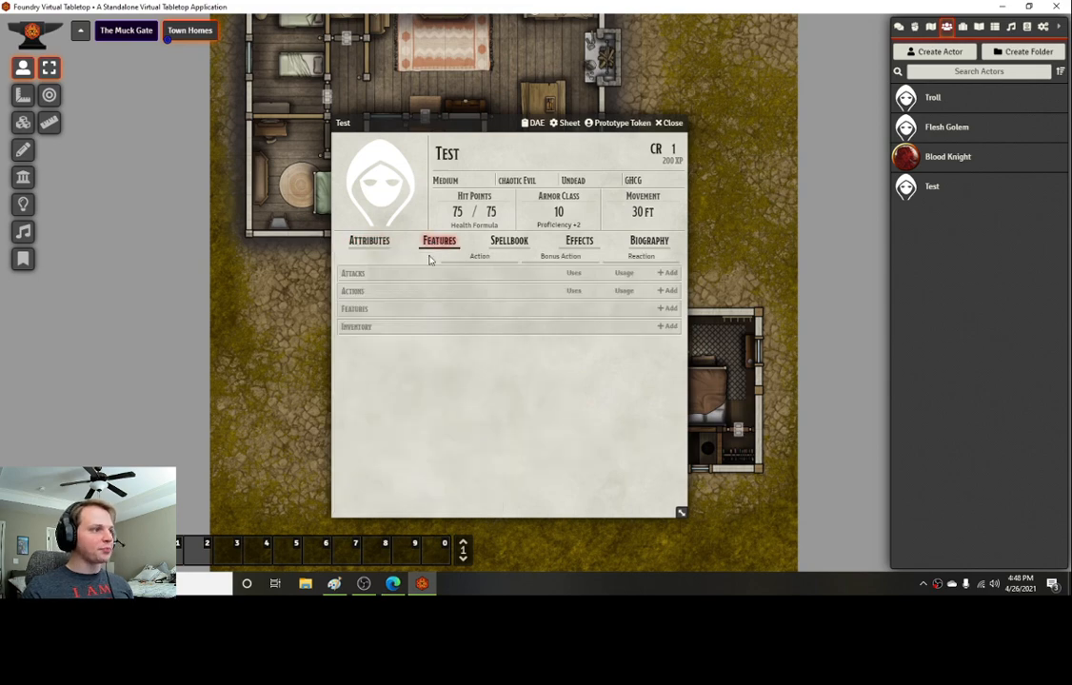
pyautogui.click(1027, 26)
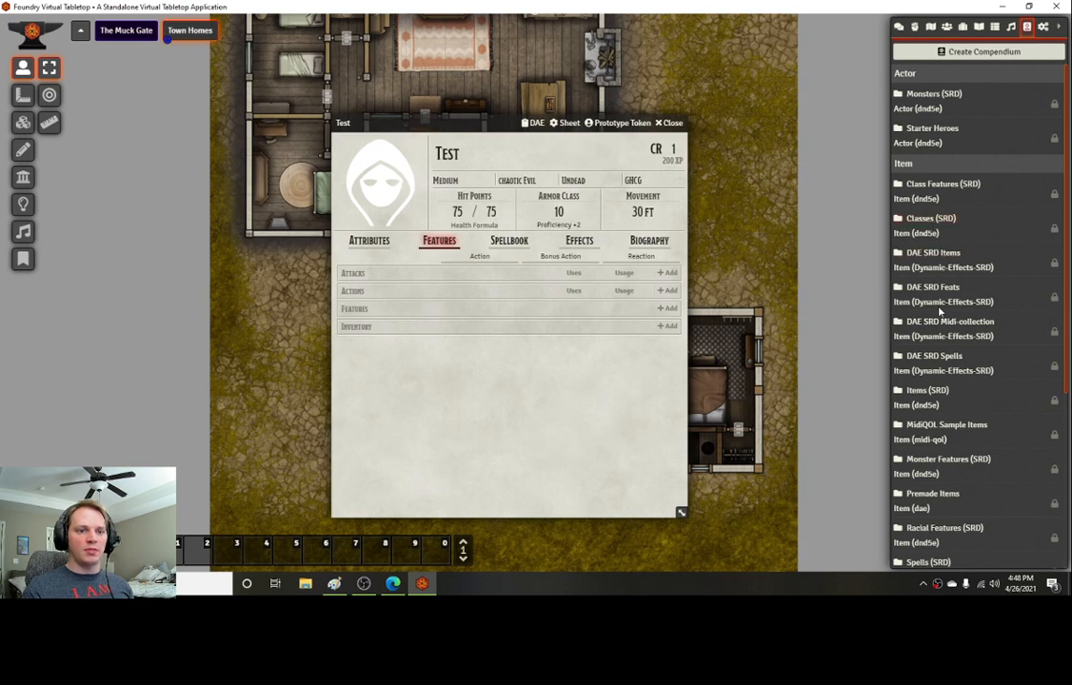
pyautogui.click(928, 391)
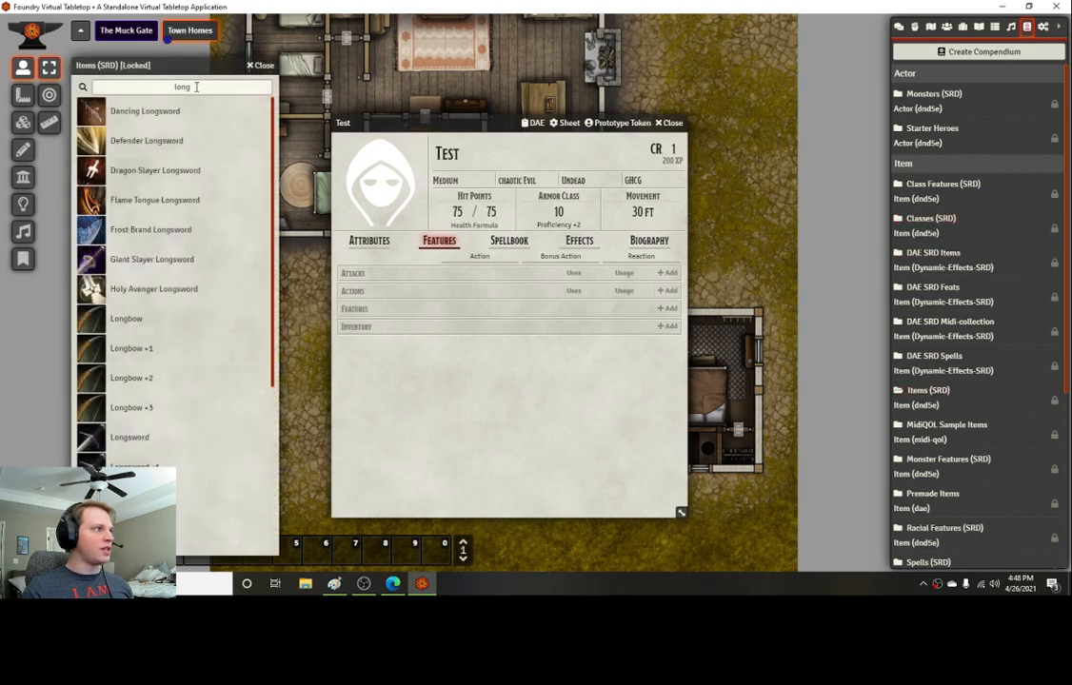
pyautogui.moveTo(141, 439); pyautogui.dragTo(389, 342)
# Step: Search the Items (SRD) compendium for plate and add Plate Armor to the actor's inventory
pyautogui.doubleClick(263, 86)
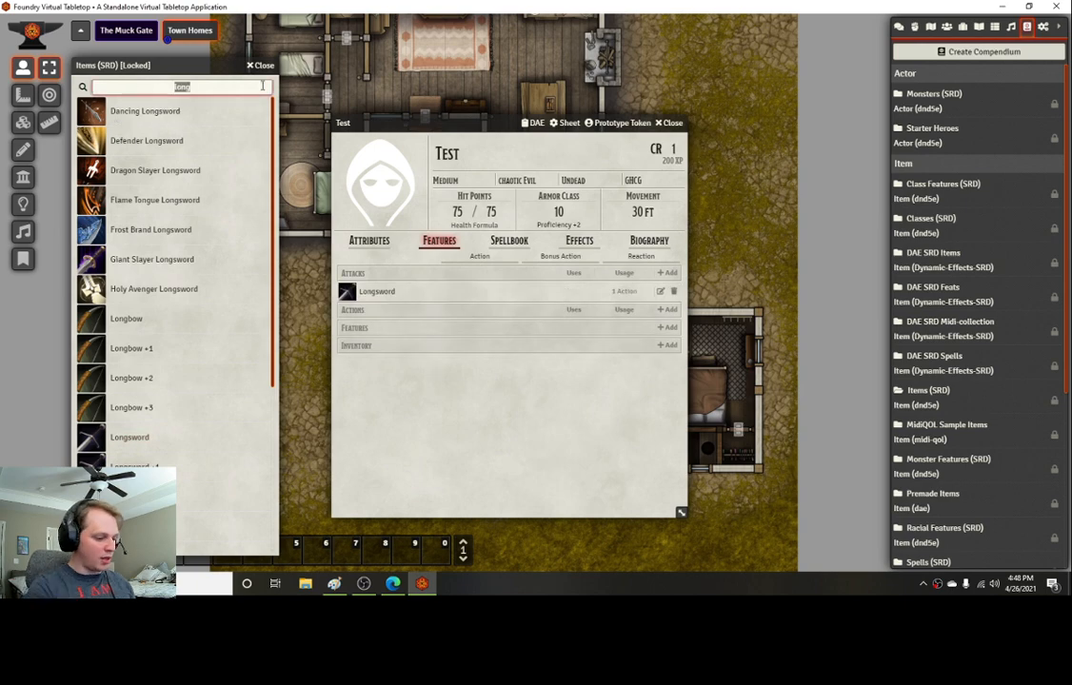
pyautogui.write('plate')
pyautogui.scroll(-2, 163, 319)
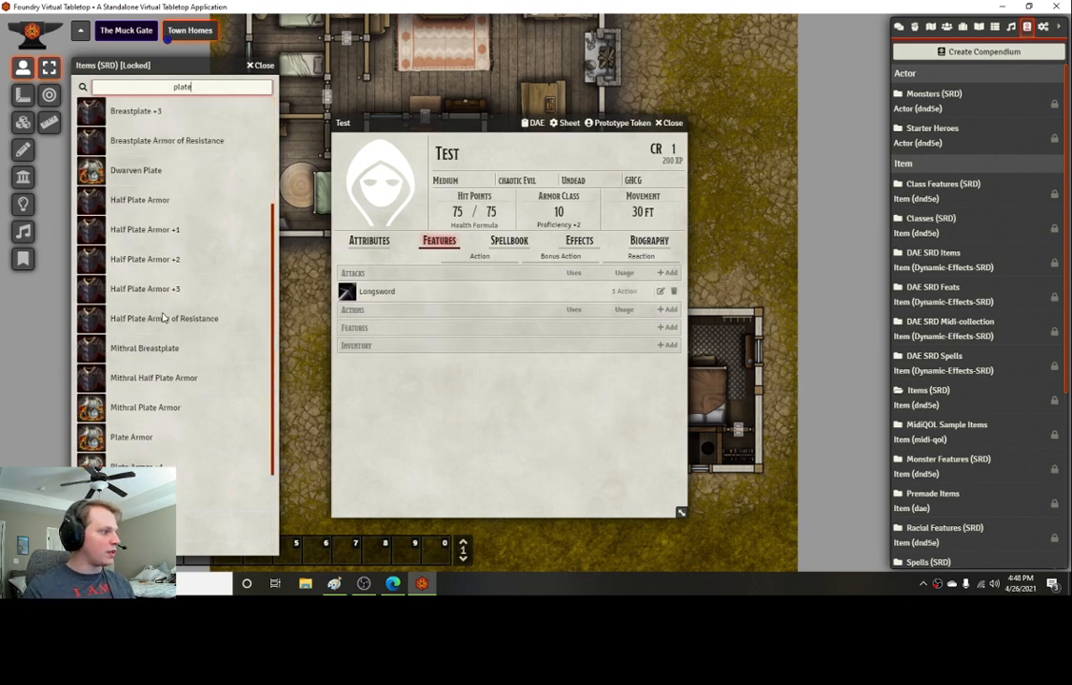
pyautogui.scroll(-1, 164, 319)
pyautogui.moveTo(136, 388); pyautogui.dragTo(390, 375)
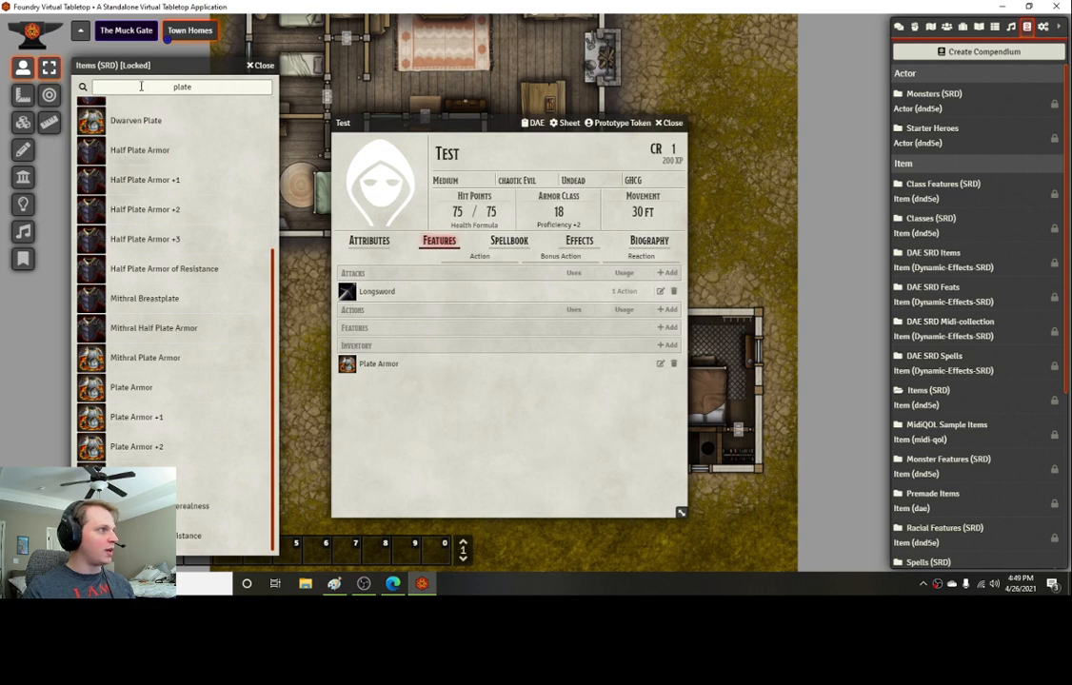
# Step: Search the compendium for shield, add a Shield to the inventory, and close the compendium
pyautogui.doubleClick(260, 90)
pyautogui.write('shield')
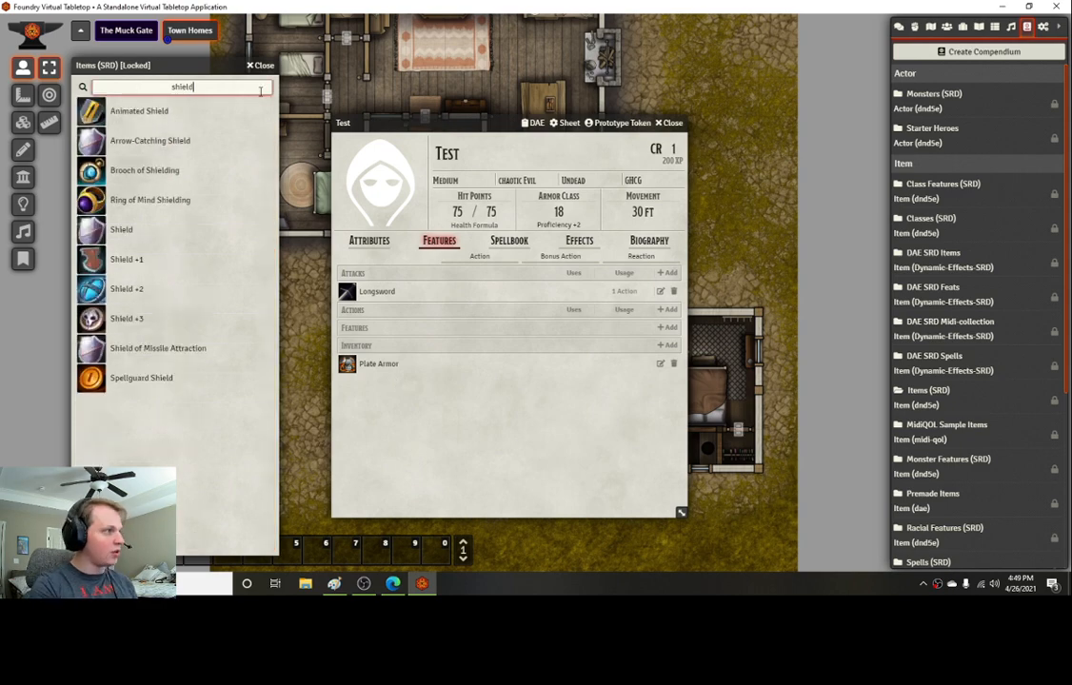
pyautogui.moveTo(107, 226); pyautogui.dragTo(404, 320)
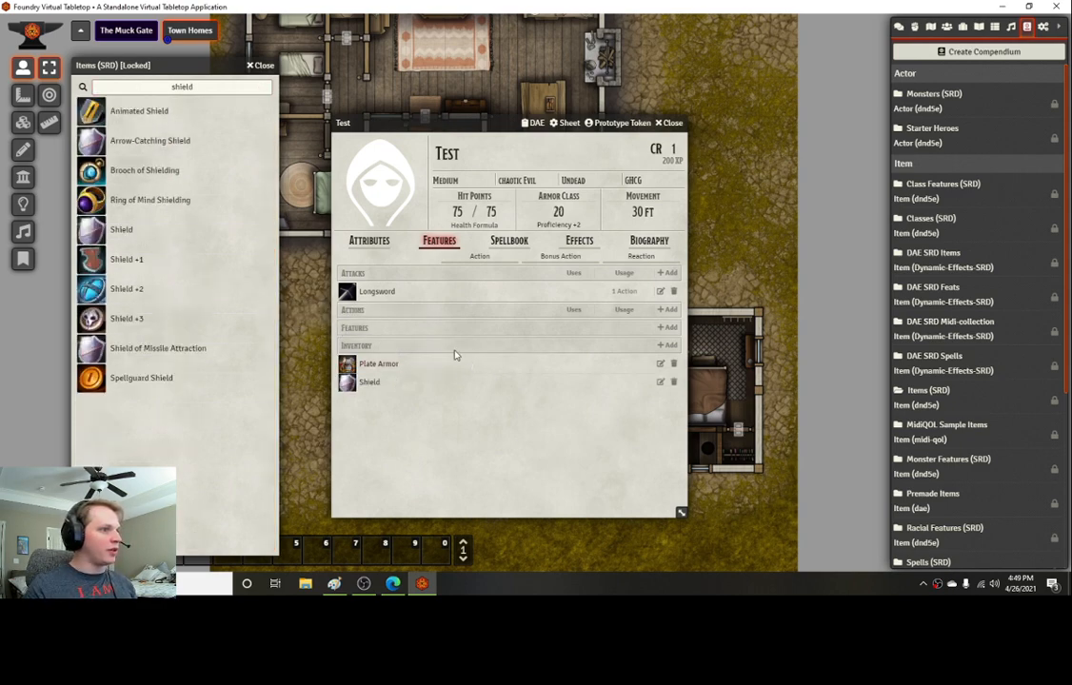
pyautogui.click(261, 63)
# Step: Set the actor's challenge rating to 4, checking the PDF
pyautogui.click(393, 584)
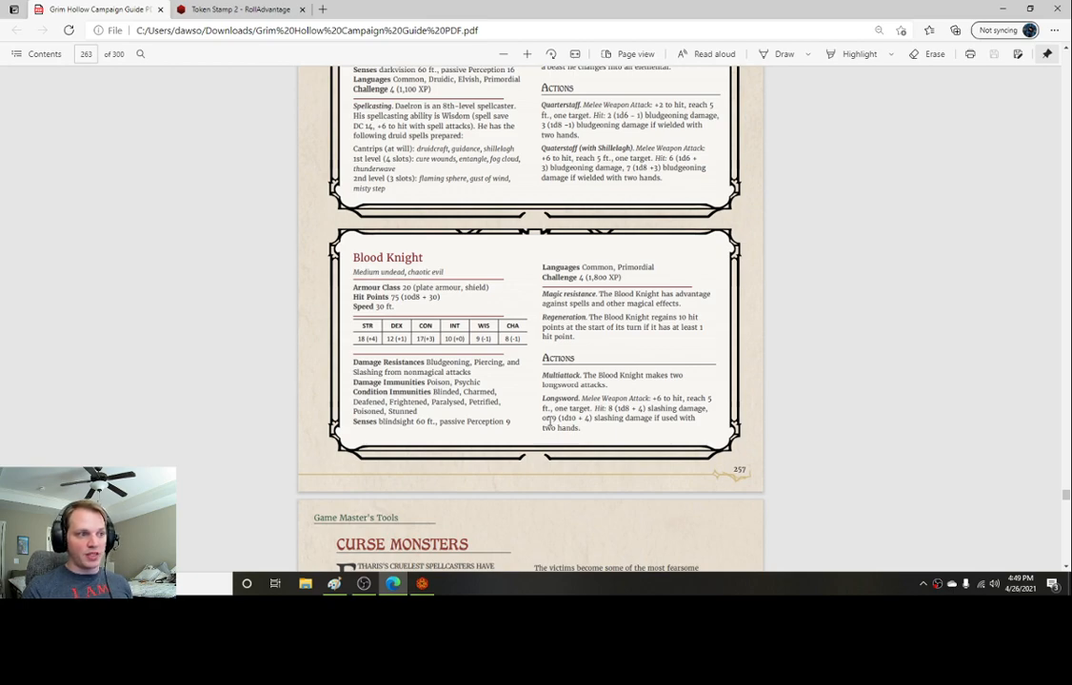
pyautogui.click(423, 586)
pyautogui.click(672, 149)
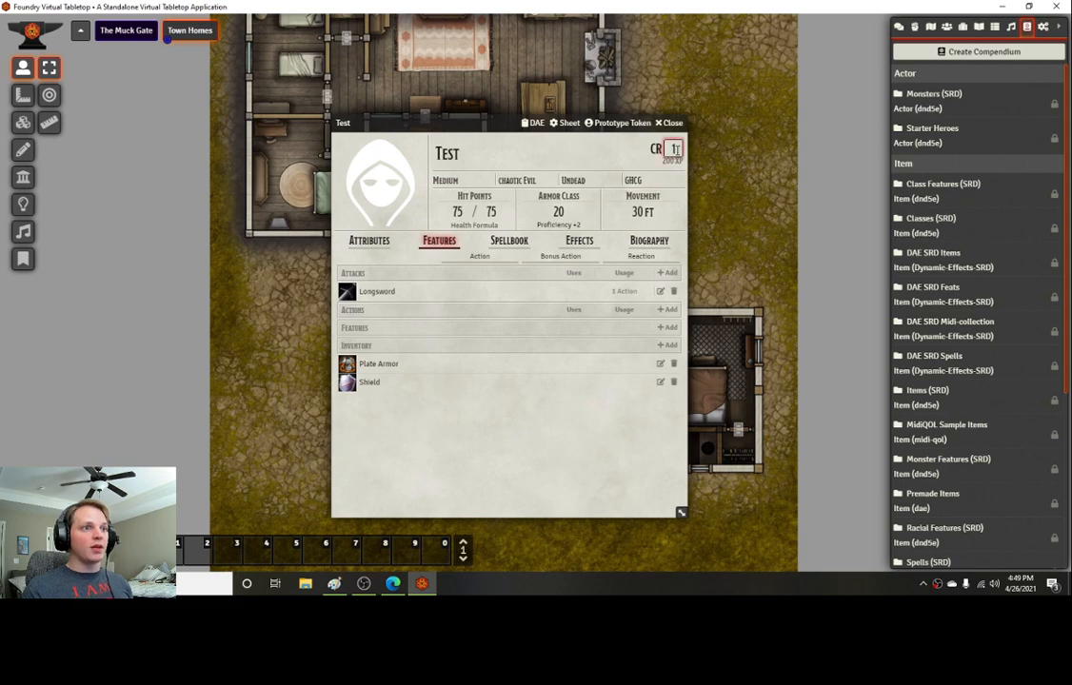
pyautogui.write('4')
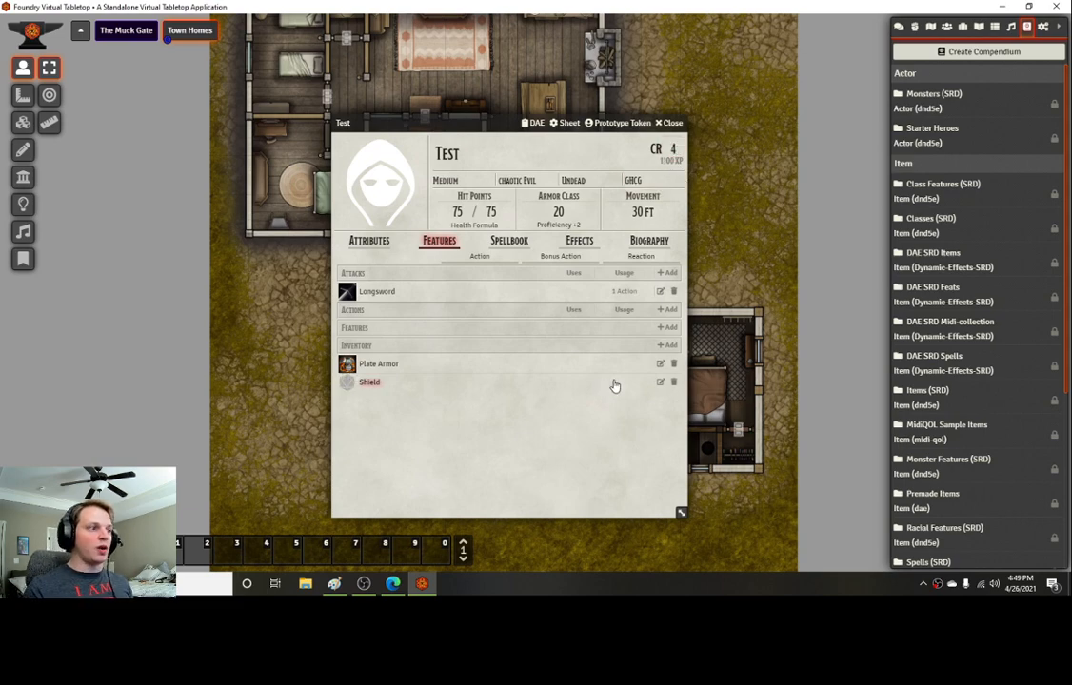
# Step: Copy the Regeneration feature from the Troll and Magic Resistance from the Flesh Golem onto the actor
pyautogui.moveTo(484, 121); pyautogui.dragTo(473, 104)
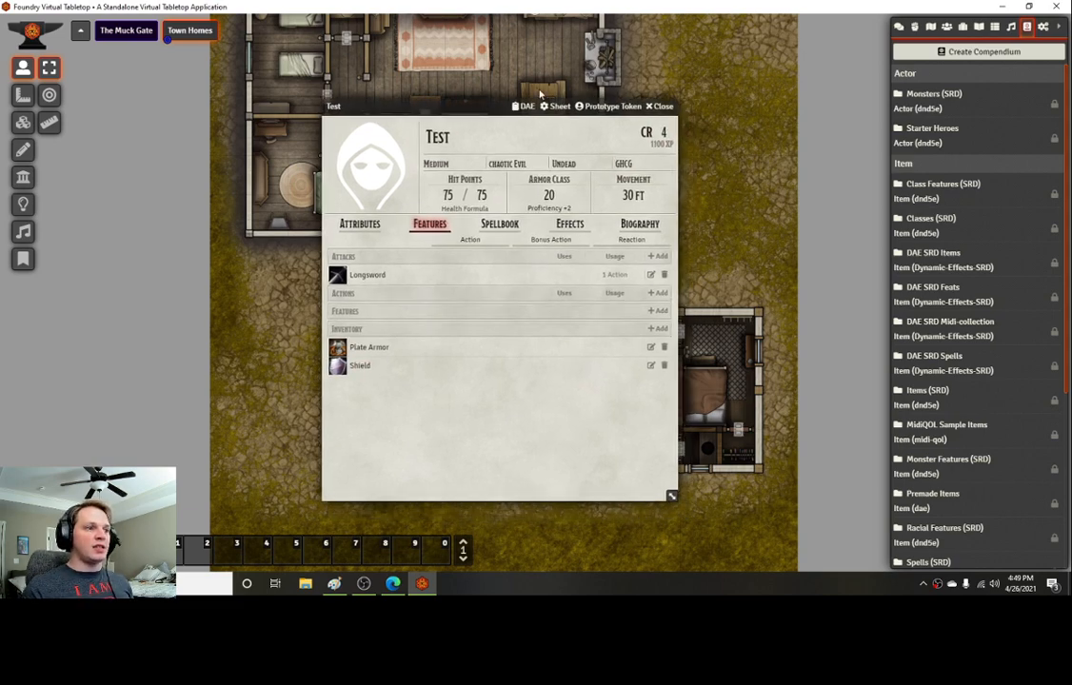
pyautogui.click(946, 27)
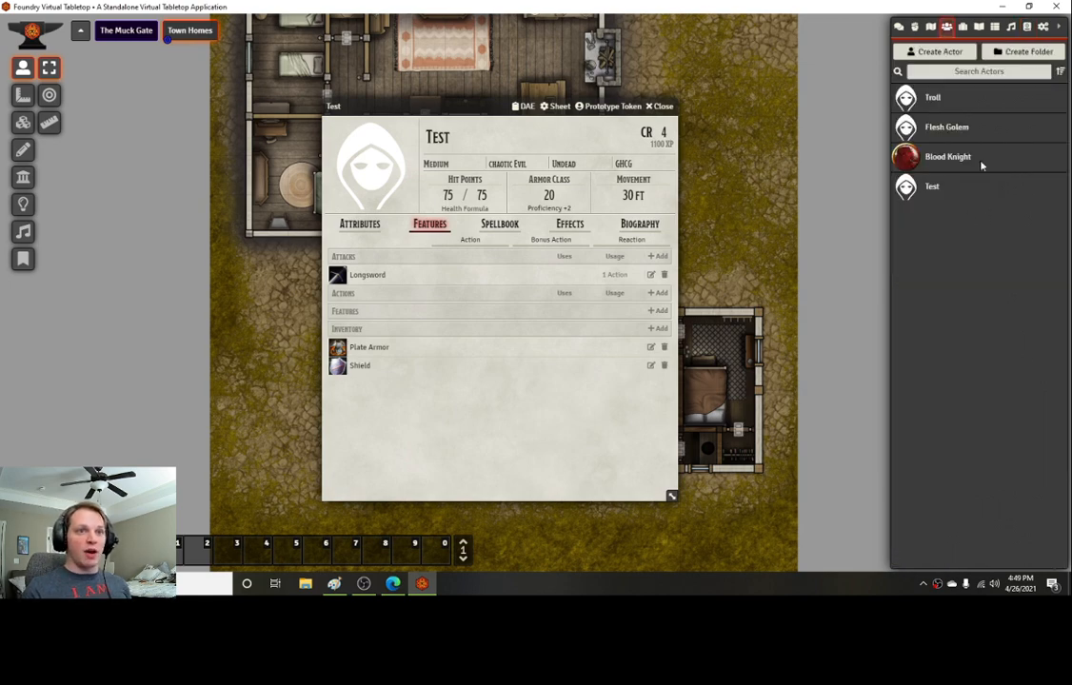
pyautogui.click(933, 99)
pyautogui.moveTo(65, 422); pyautogui.dragTo(430, 425)
pyautogui.click(358, 139)
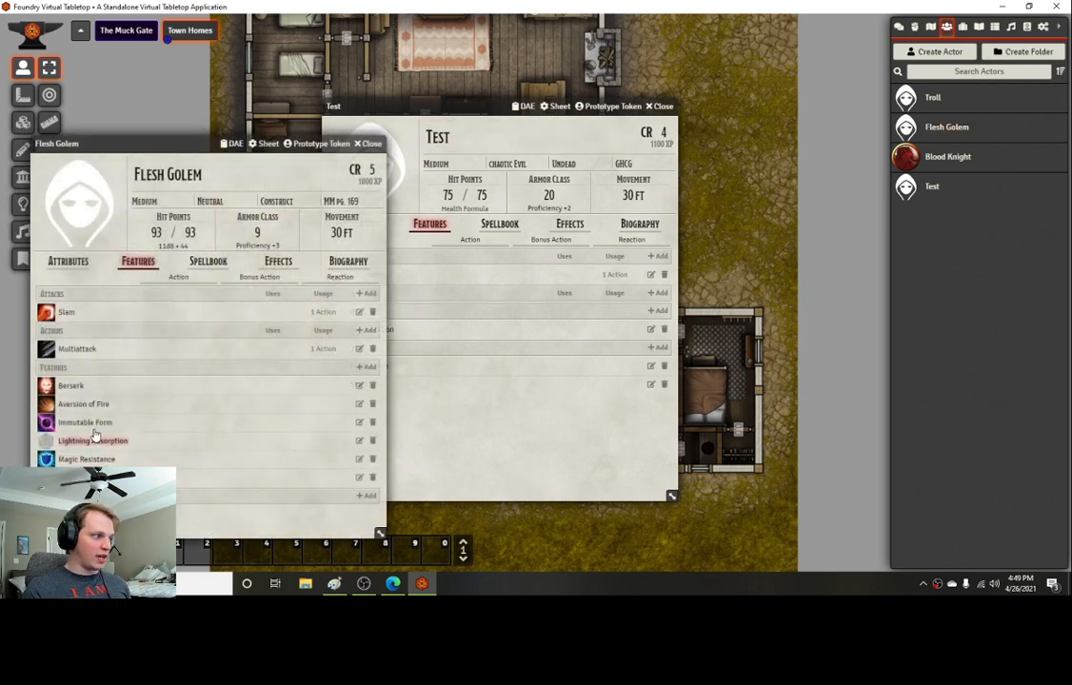
pyautogui.moveTo(86, 458); pyautogui.dragTo(490, 400)
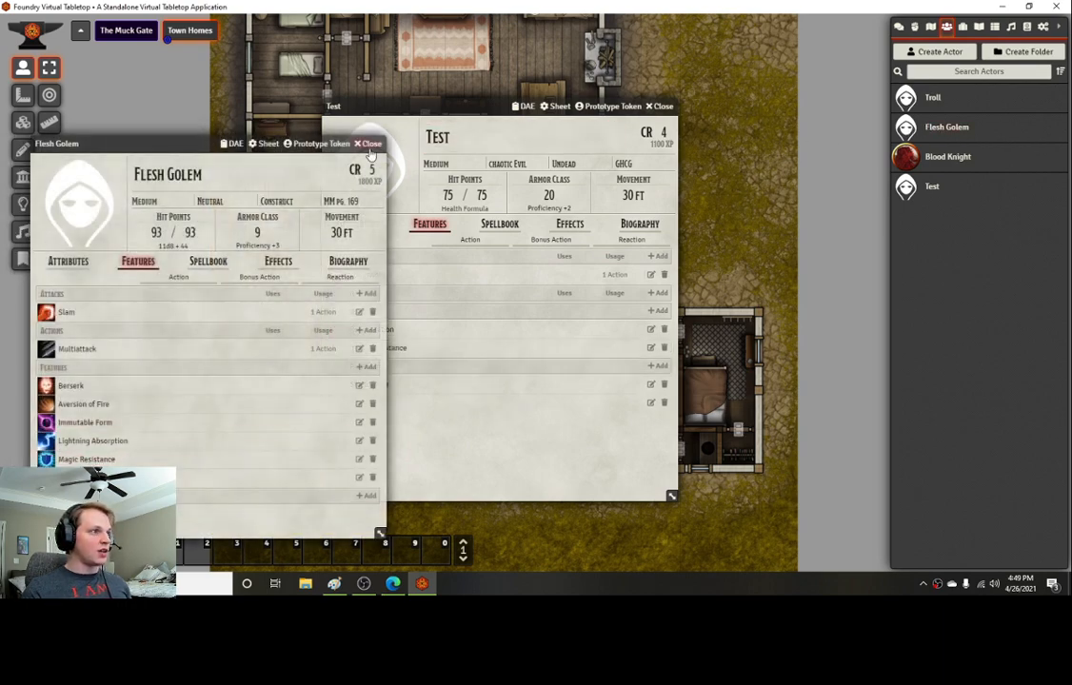
pyautogui.click(368, 144)
# Step: Look up the Troll in the Monsters (SRD) compendium
pyautogui.click(1027, 27)
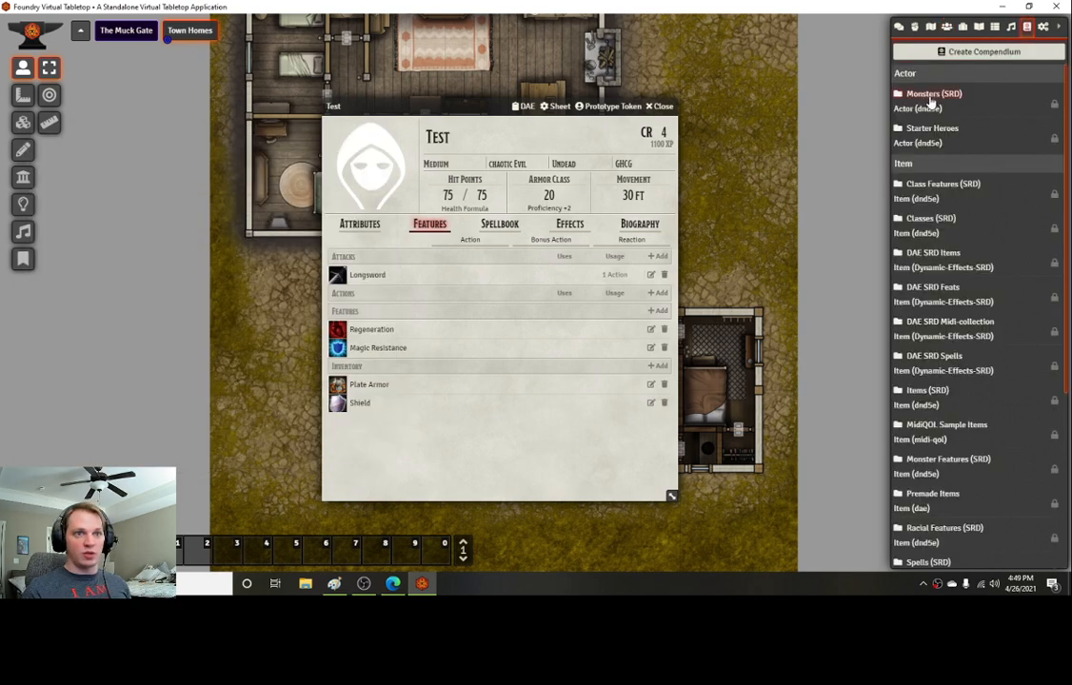
pyautogui.click(931, 95)
pyautogui.click(200, 87)
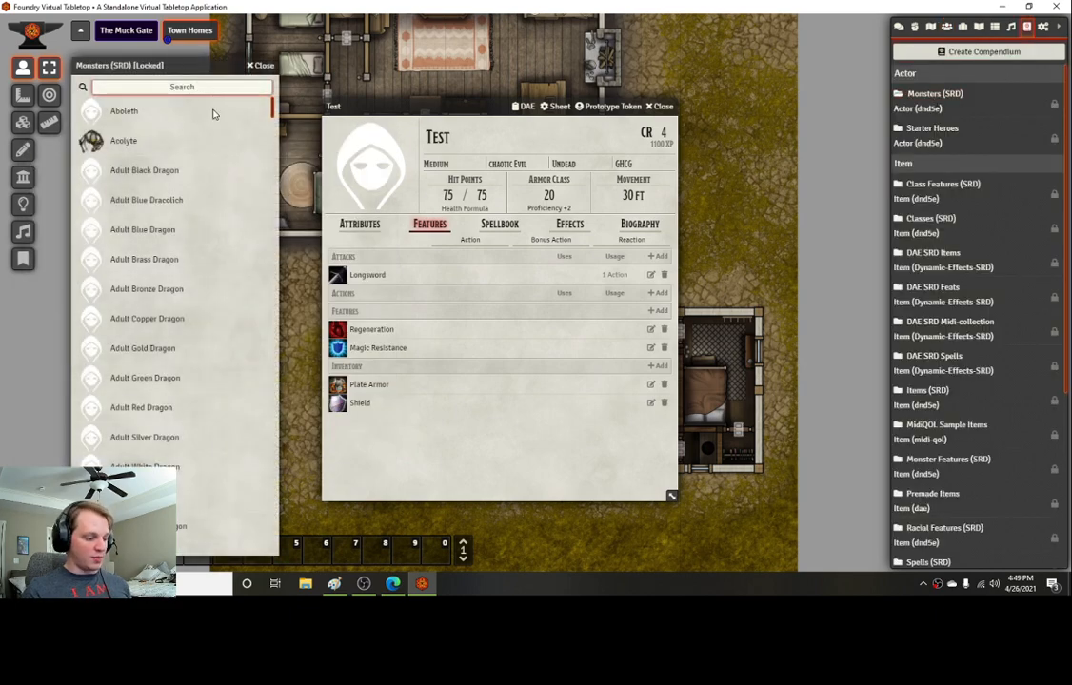
pyautogui.write('troll')
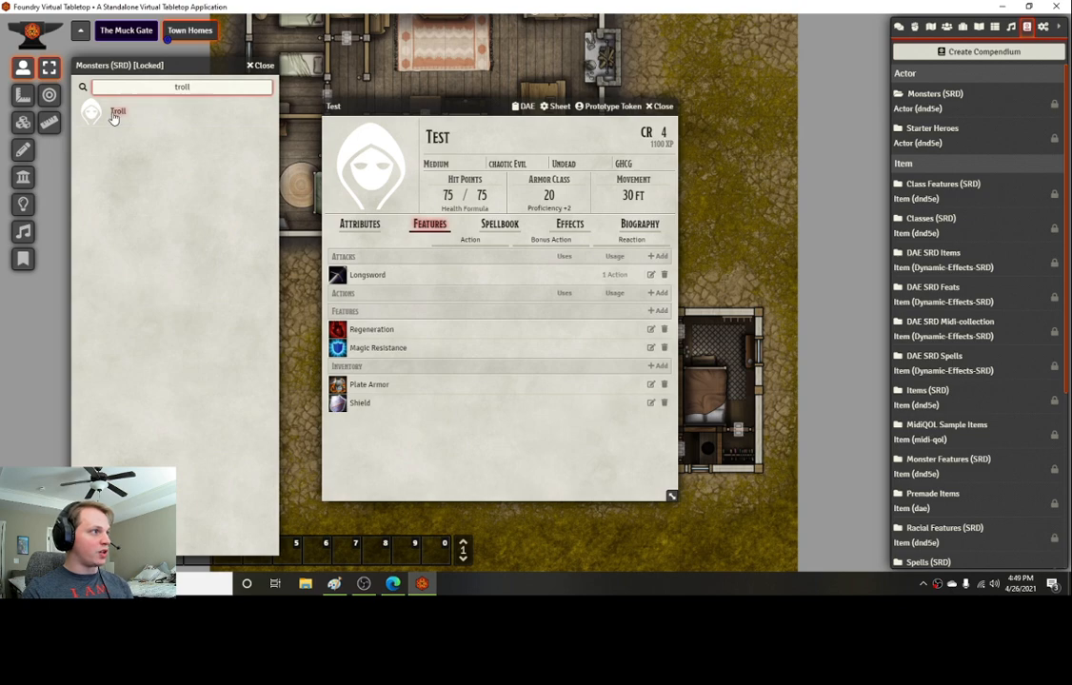
pyautogui.click(115, 113)
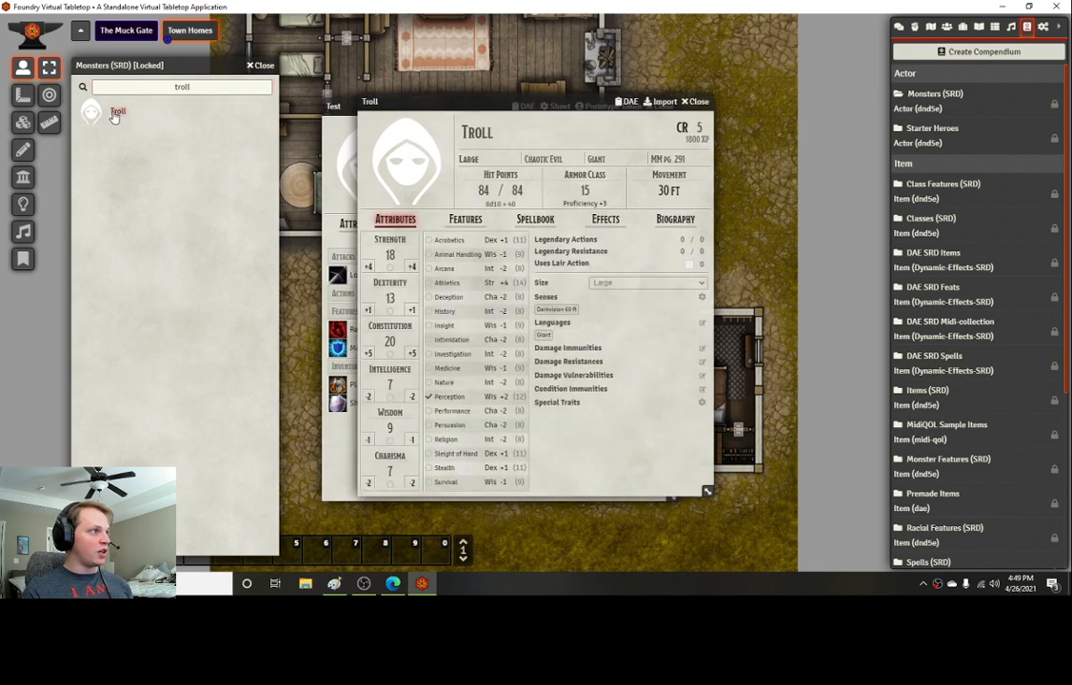
pyautogui.click(696, 103)
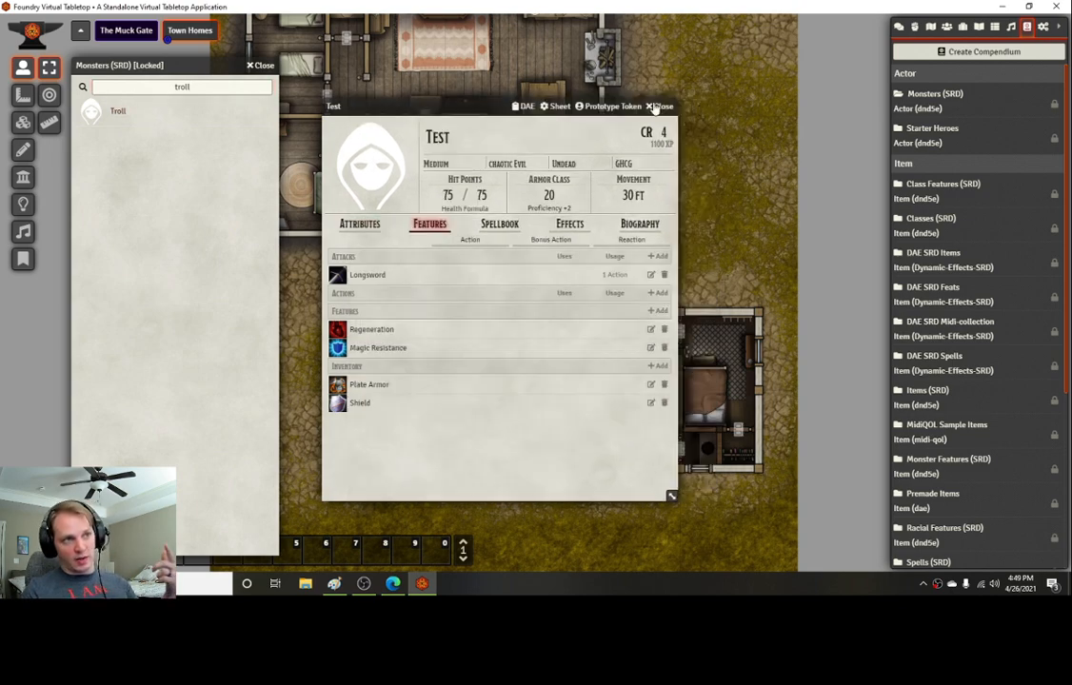
pyautogui.click(261, 65)
pyautogui.click(945, 26)
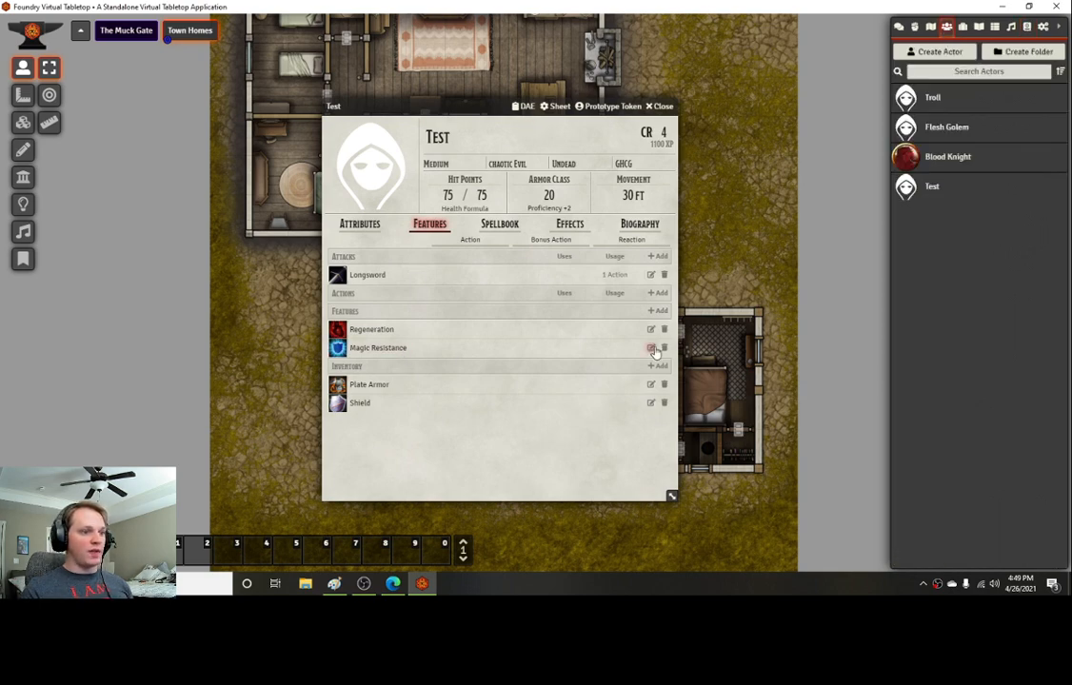
# Step: Edit the Magic Resistance description so it refers to the Blood Knight instead of the golem, and save it
pyautogui.click(614, 349)
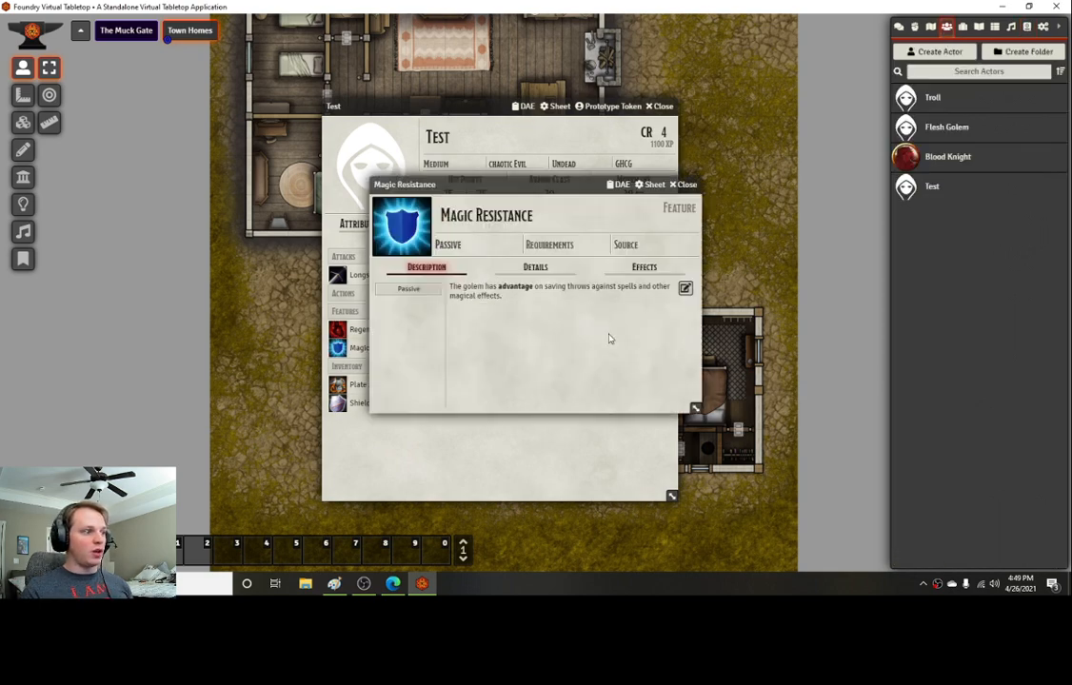
pyautogui.click(684, 287)
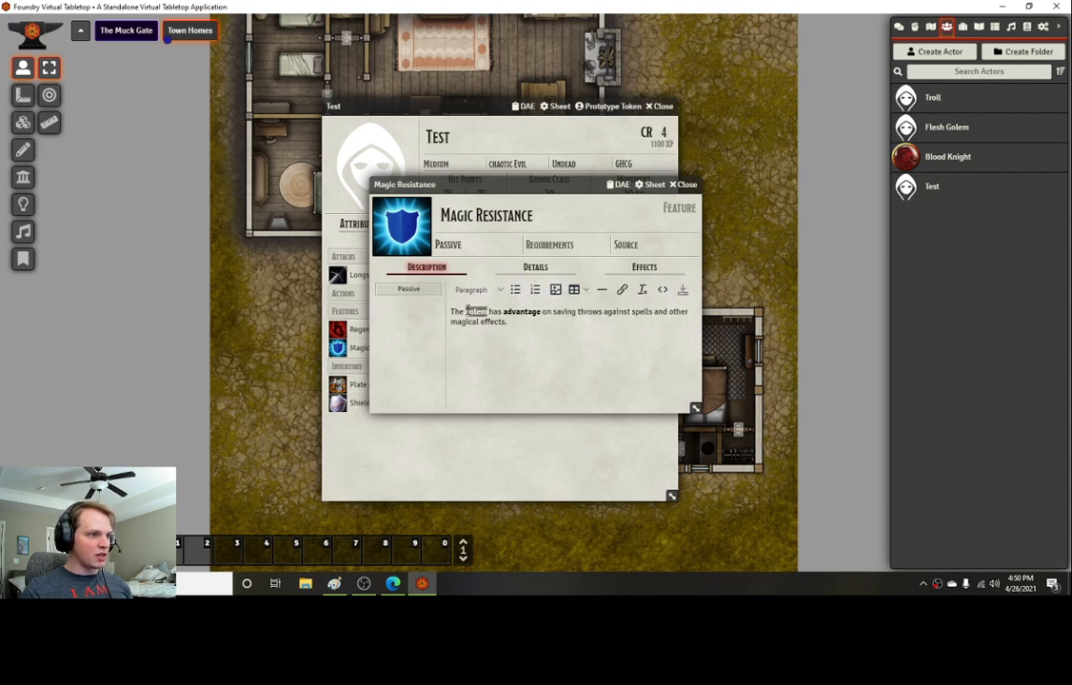
pyautogui.write('Blood K')
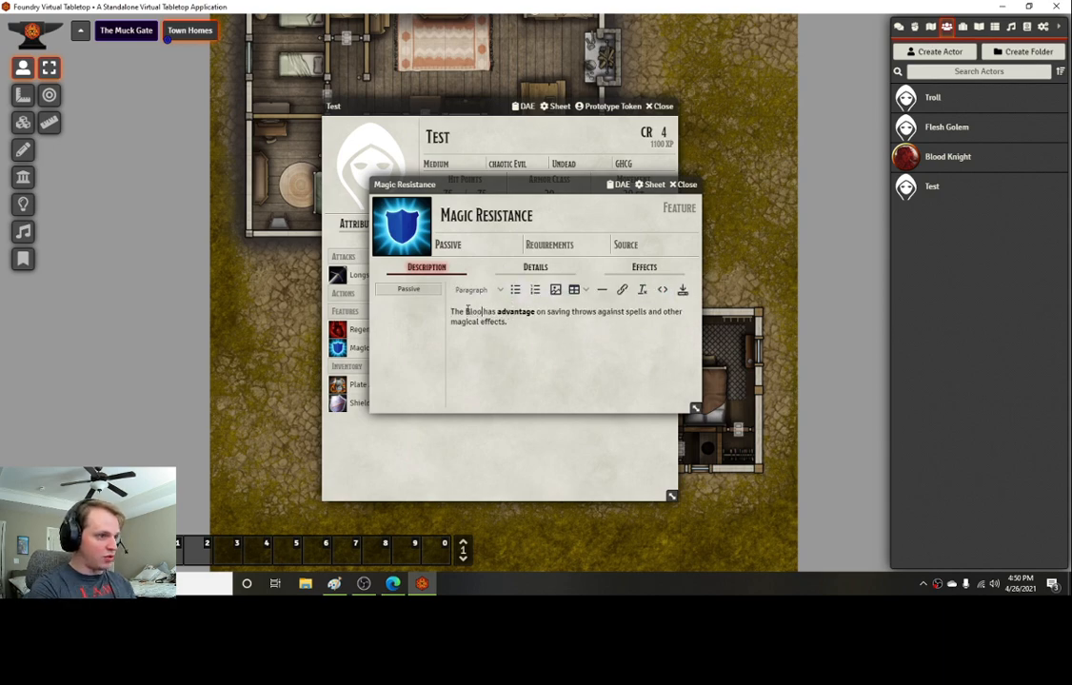
pyautogui.write('night')
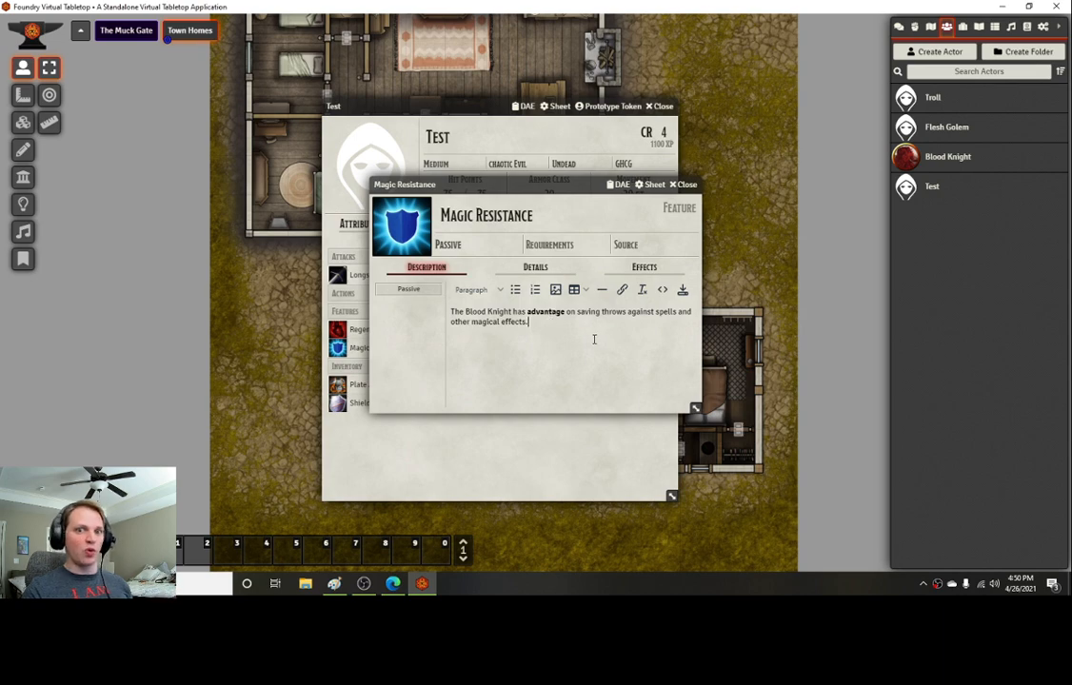
pyautogui.click(682, 298)
pyautogui.press('Escape')
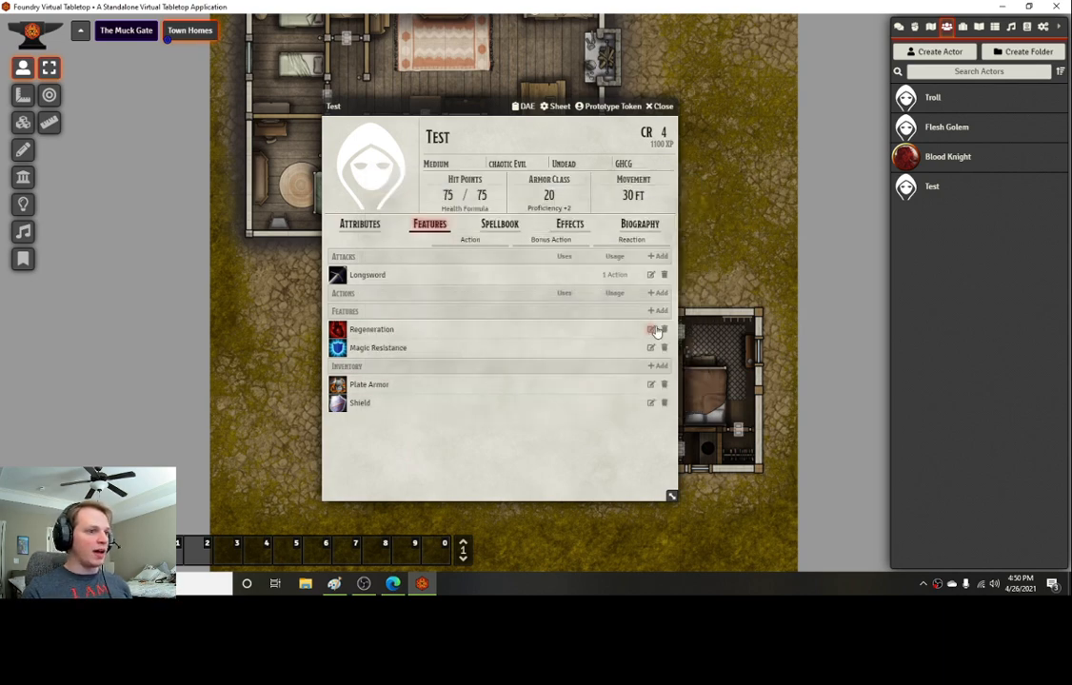
# Step: Replace the Regeneration feature's description with the Blood Knight's Regeneration text copied from the PDF
pyautogui.click(652, 329)
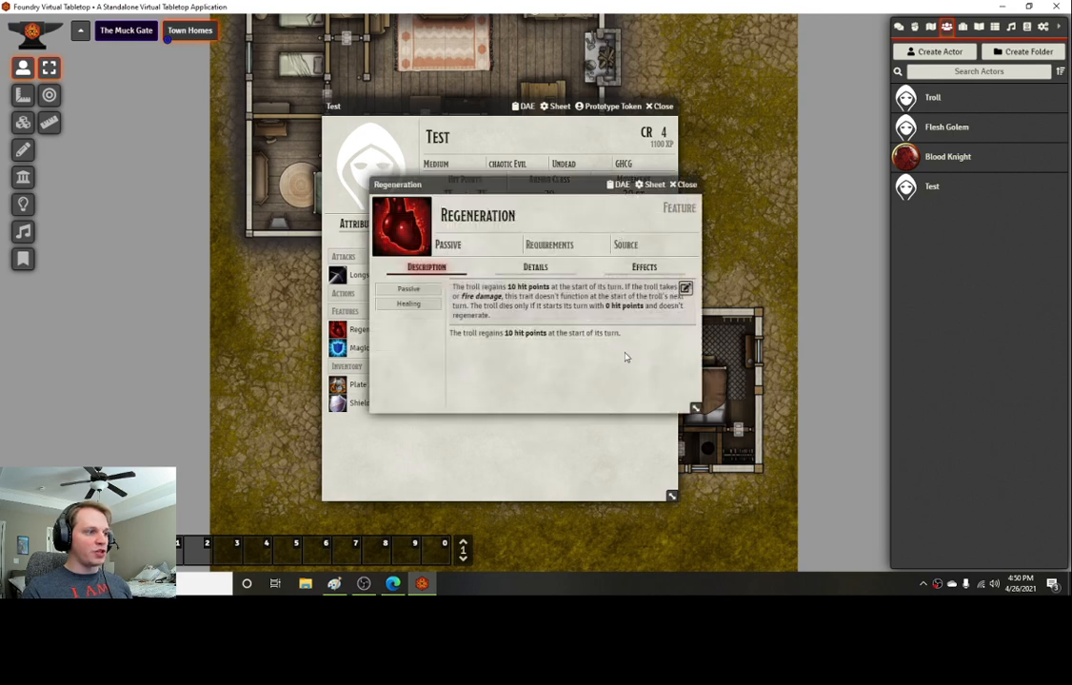
pyautogui.click(686, 288)
pyautogui.hotkey('ctrl', 'a')
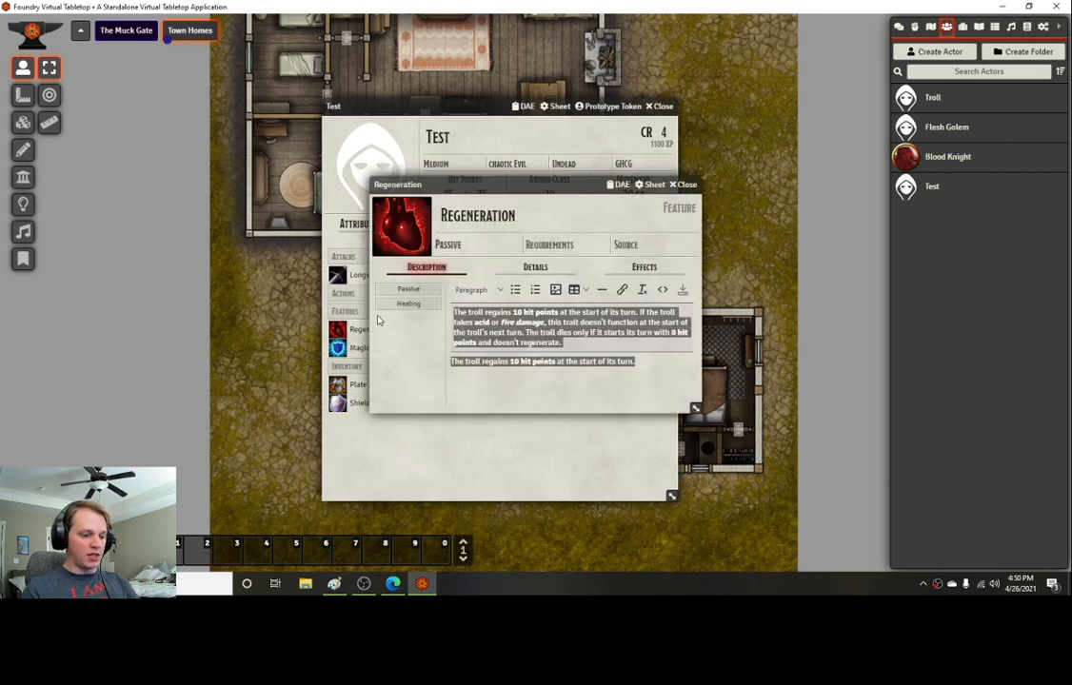
pyautogui.press('BackSpace')
pyautogui.click(392, 583)
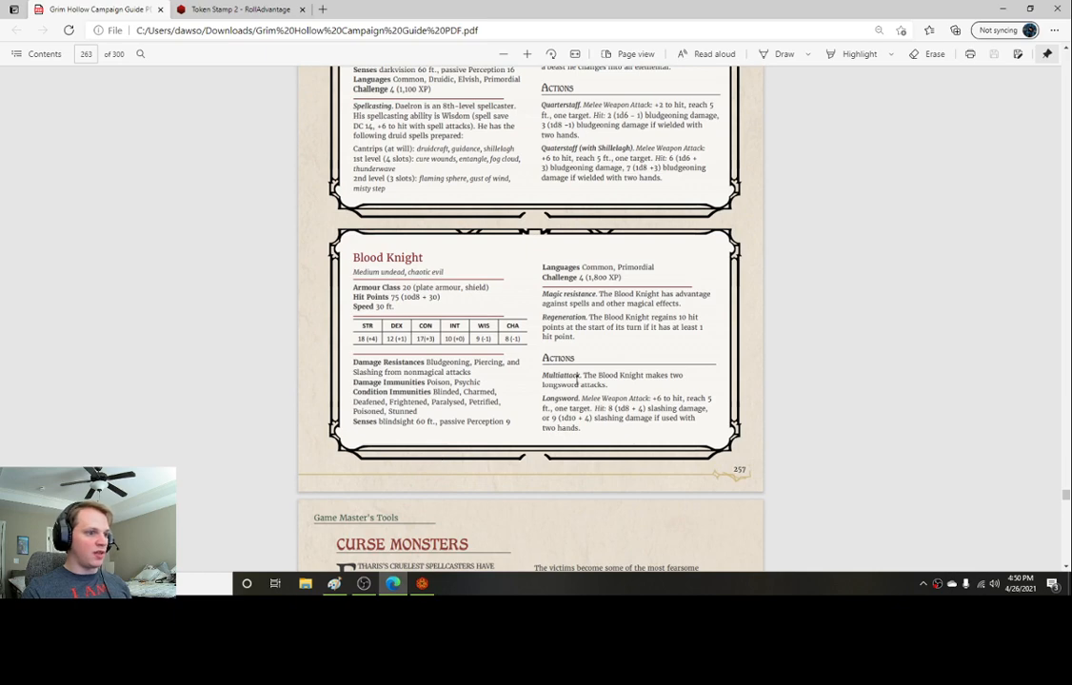
pyautogui.moveTo(590, 317); pyautogui.dragTo(657, 376)
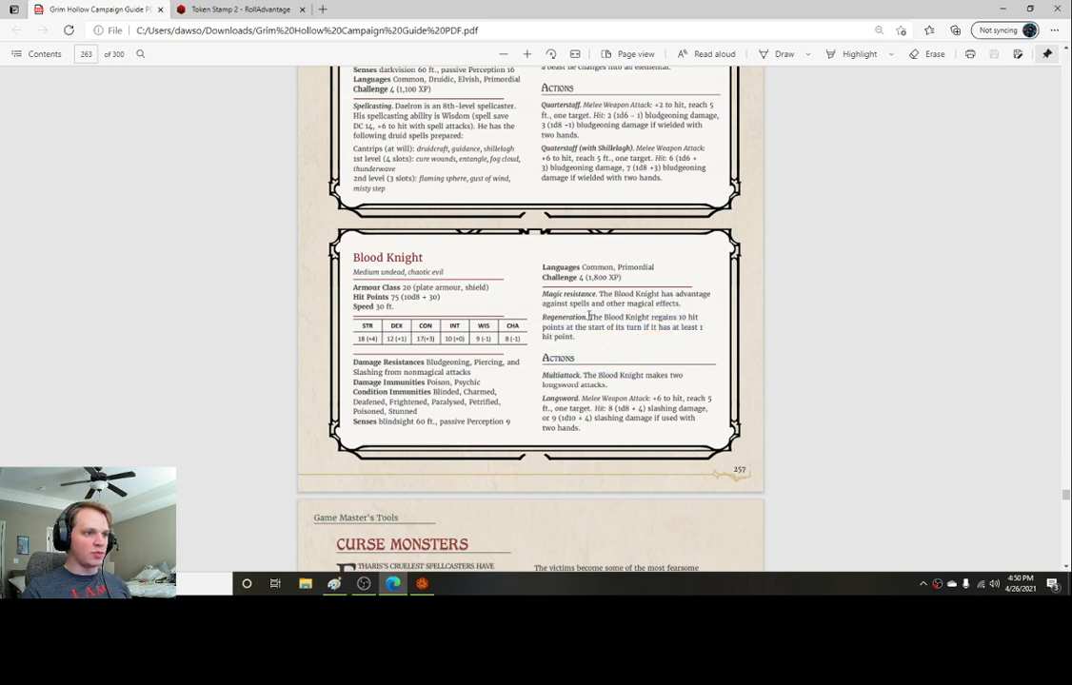
pyautogui.moveTo(590, 317); pyautogui.dragTo(621, 341)
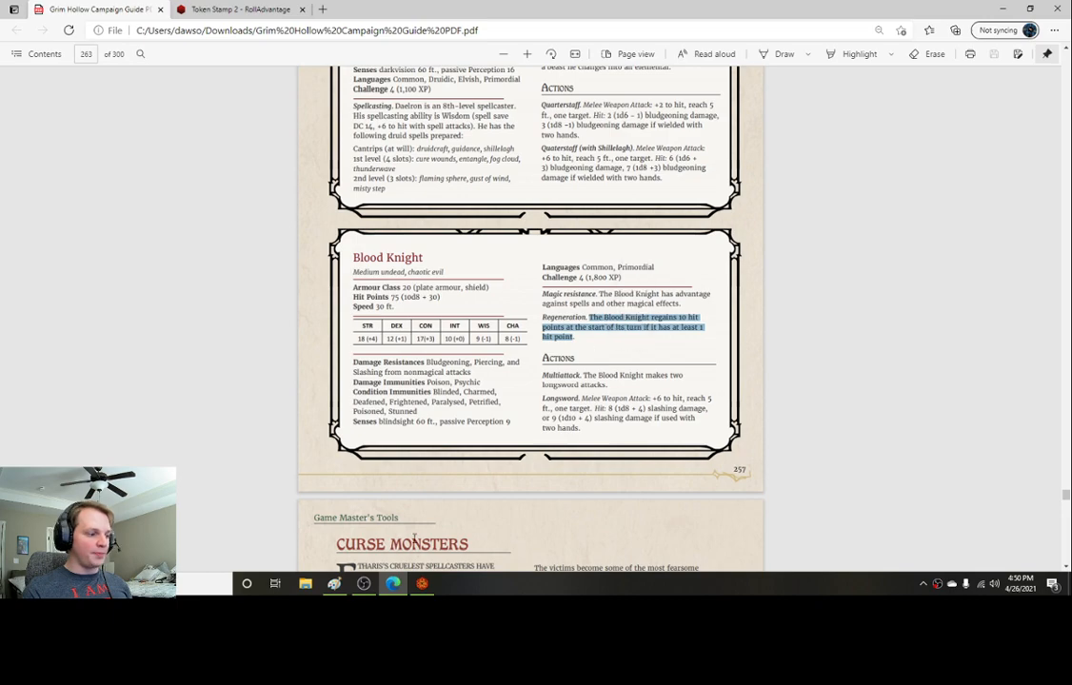
pyautogui.hotkey('ctrl', 'c')
pyautogui.click(422, 583)
pyautogui.hotkey('ctrl', 'v')
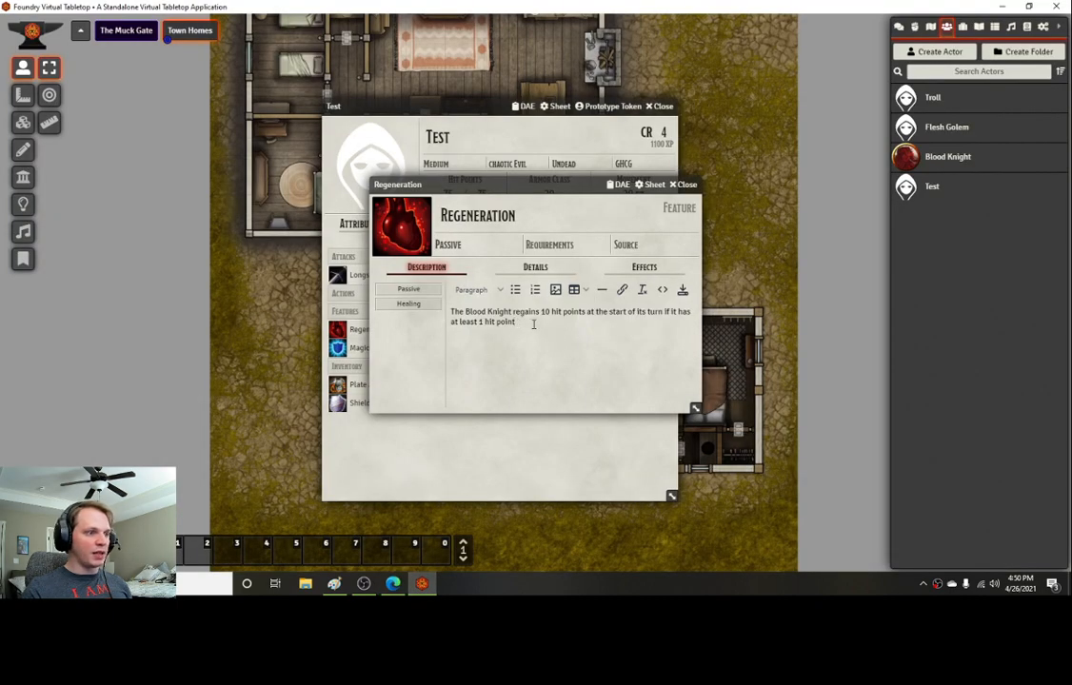
# Step: Bold the hit point values in the Regeneration description, save it and close the feature
pyautogui.moveTo(541, 311); pyautogui.dragTo(565, 311)
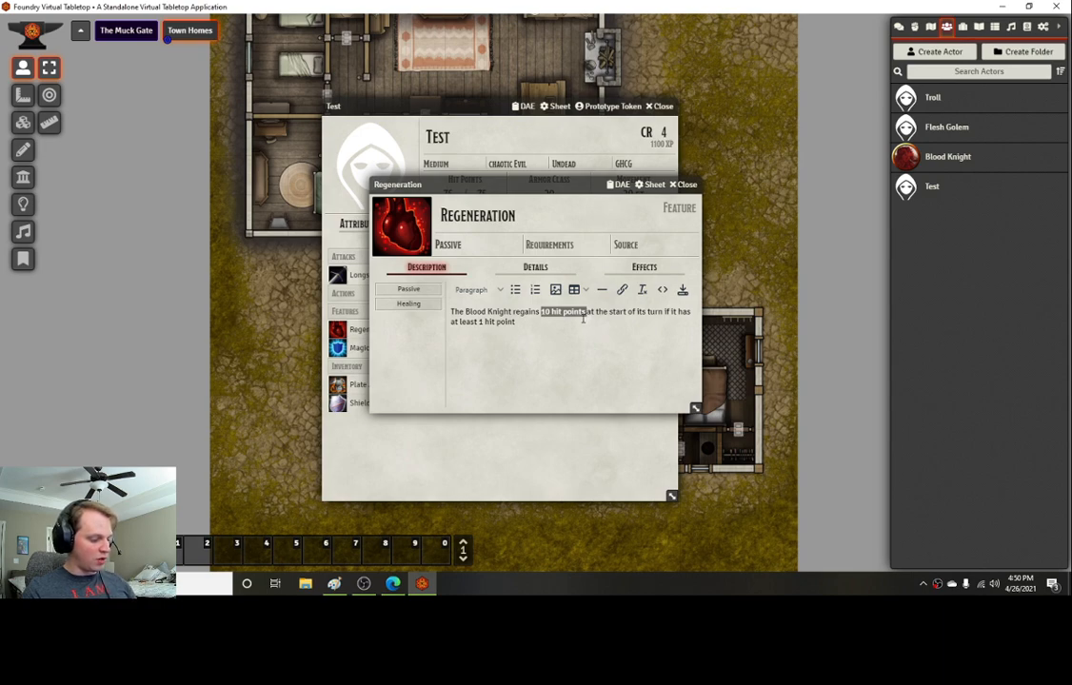
pyautogui.hotkey('ctrl', 'b')
pyautogui.click(576, 338)
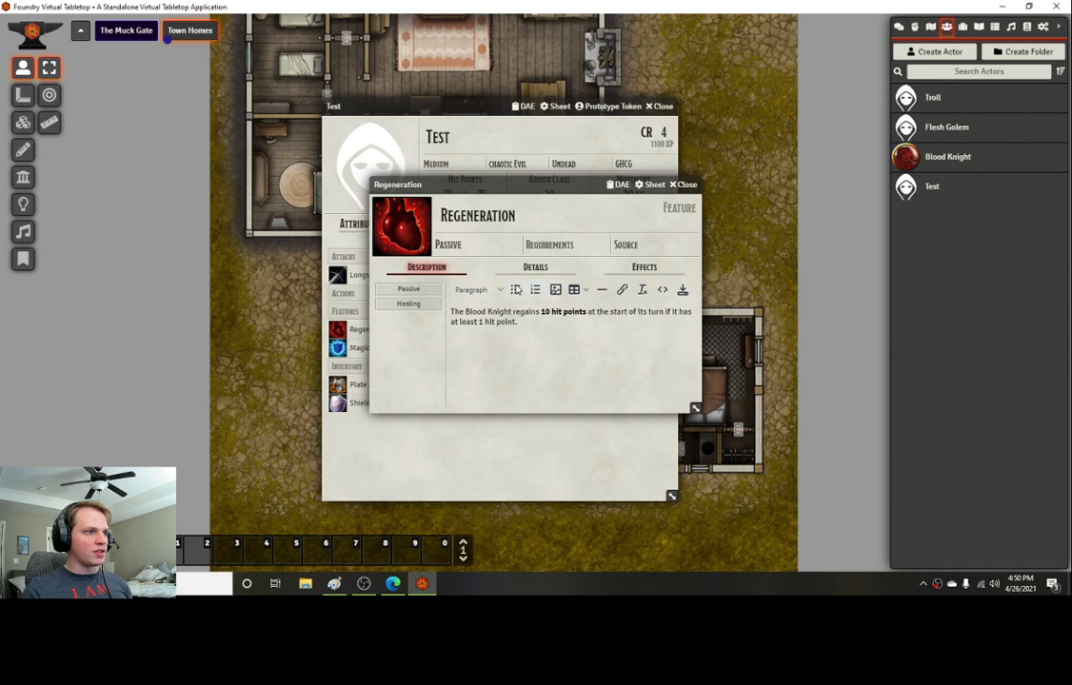
pyautogui.click(681, 291)
pyautogui.click(687, 185)
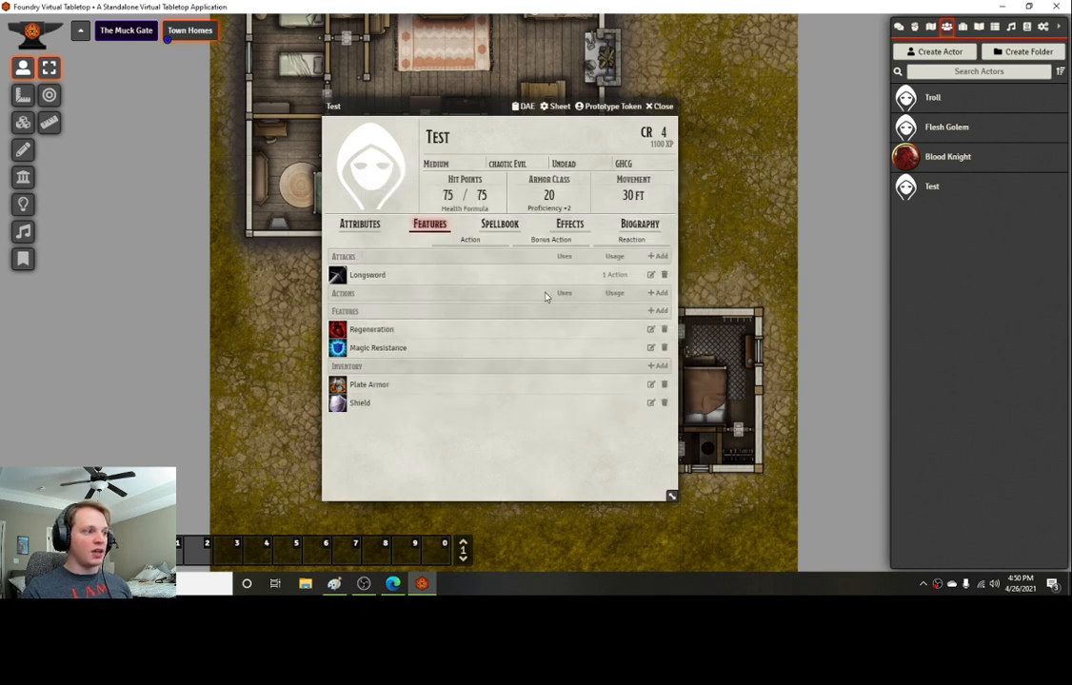
# Step: Copy Multiattack from the Troll onto the actor and replace its description with the Blood Knight's Multiattack text from the PDF
pyautogui.click(928, 101)
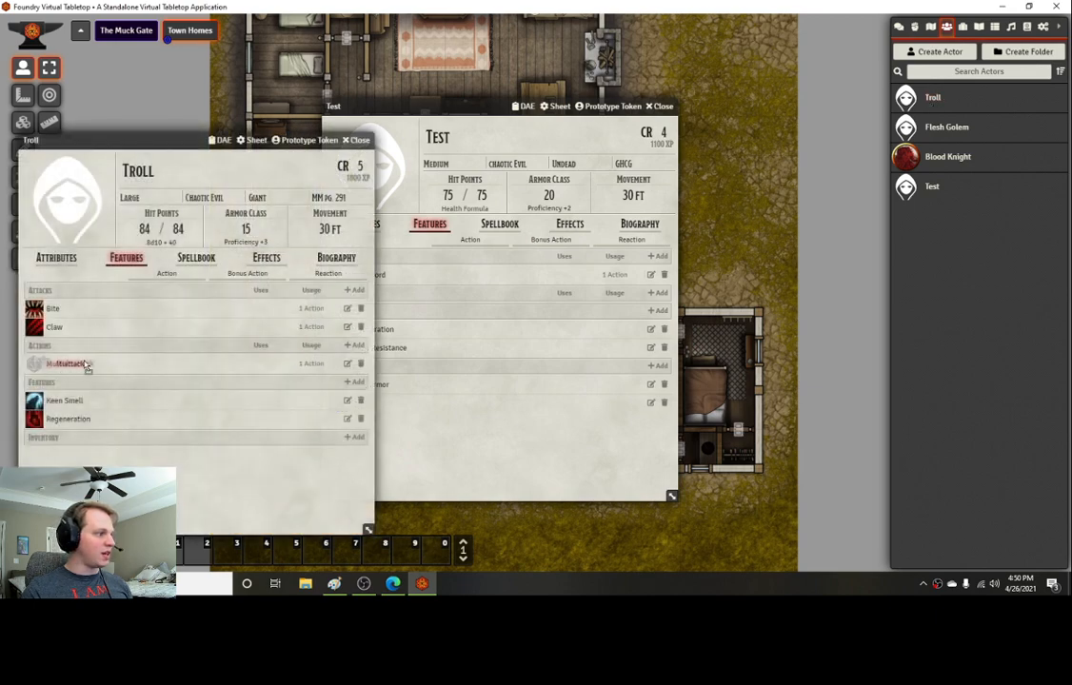
pyautogui.click(355, 143)
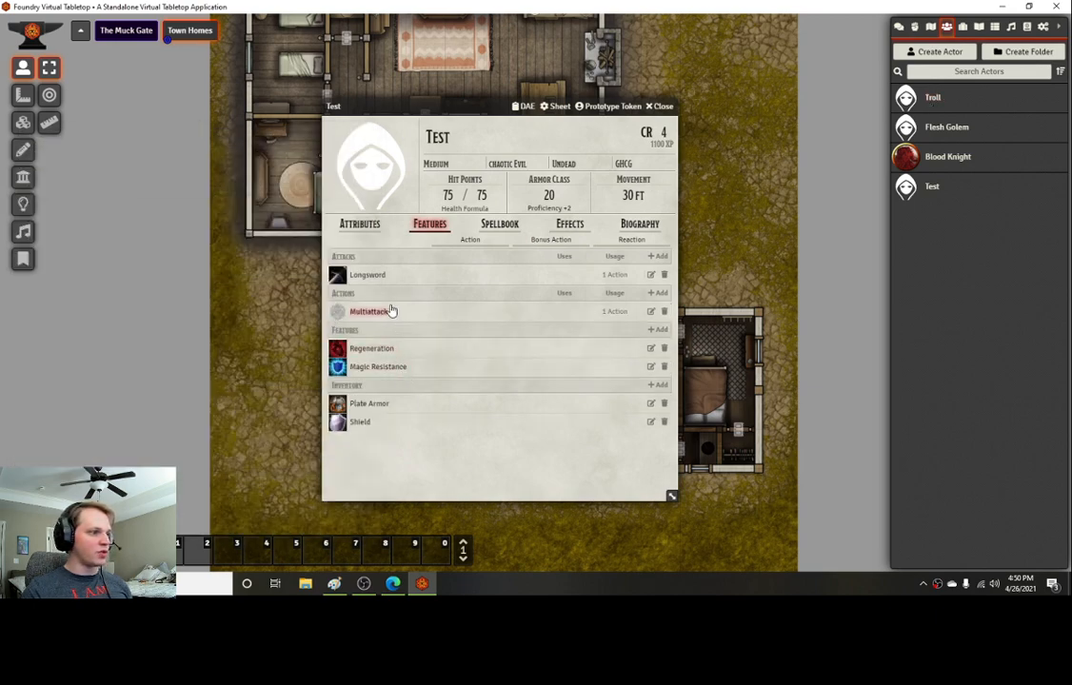
pyautogui.click(651, 312)
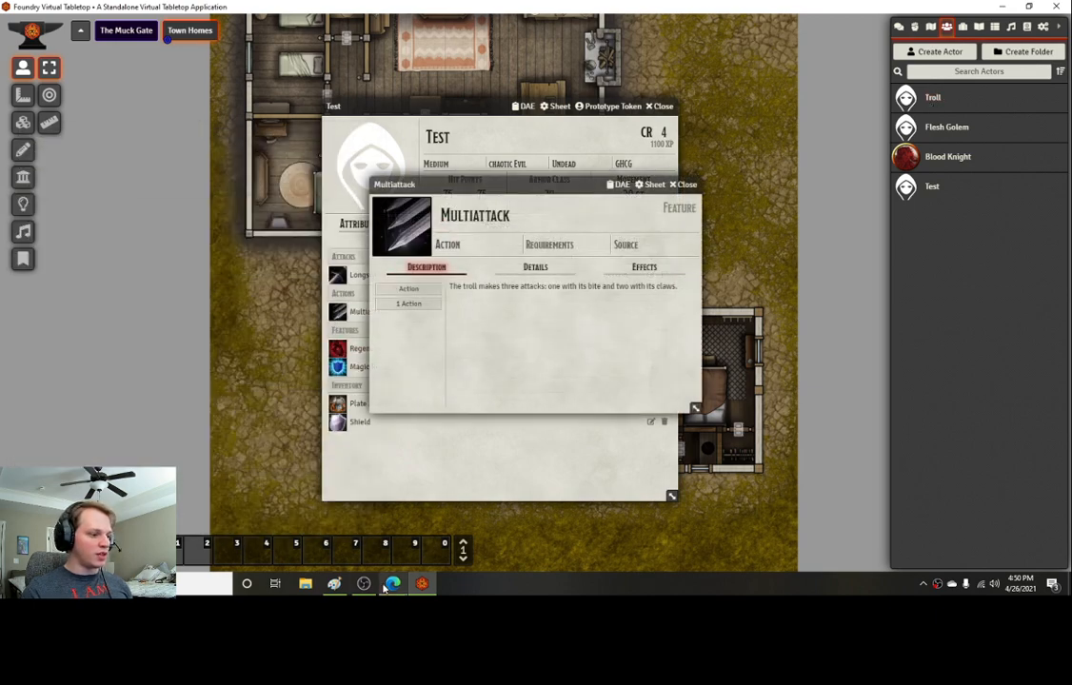
pyautogui.click(393, 584)
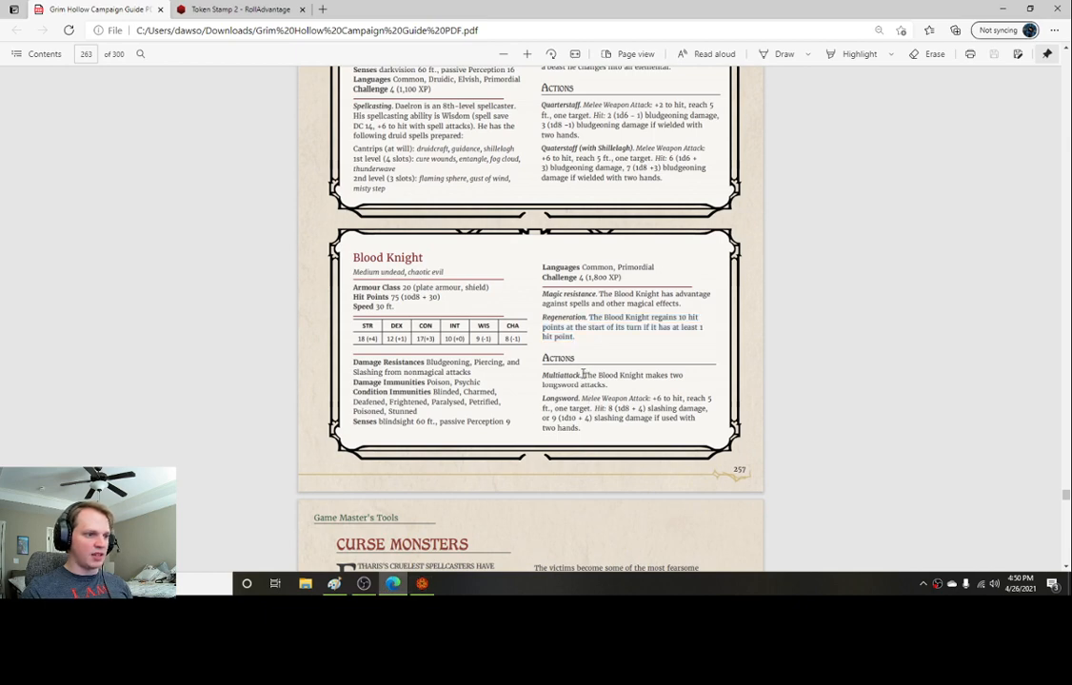
pyautogui.moveTo(583, 375); pyautogui.dragTo(606, 384)
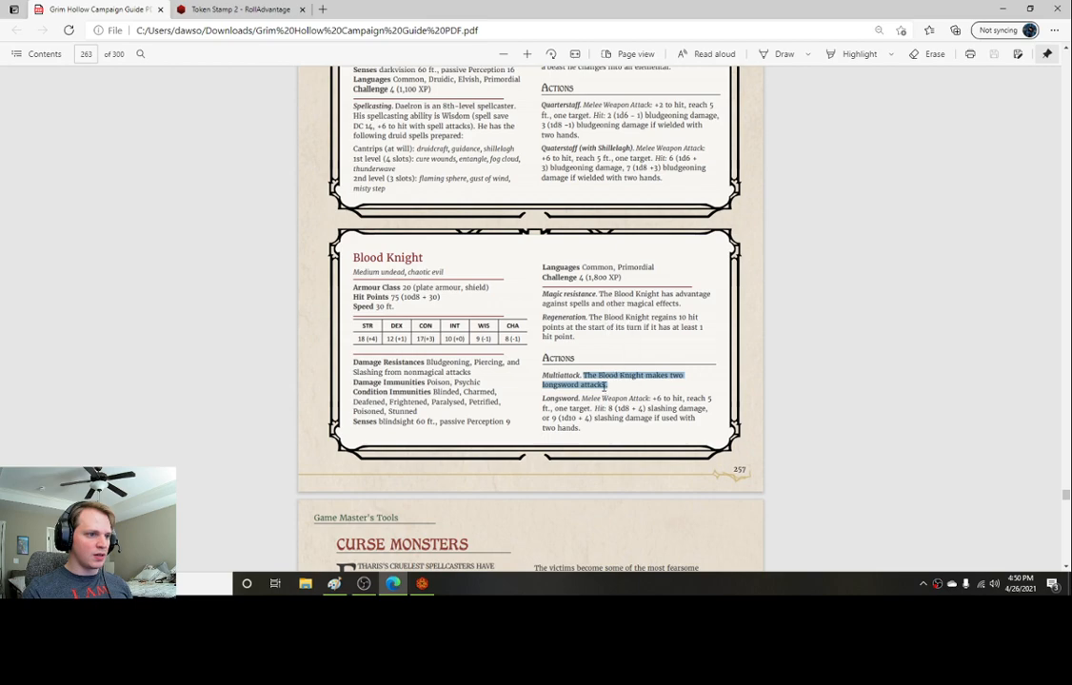
pyautogui.click(422, 583)
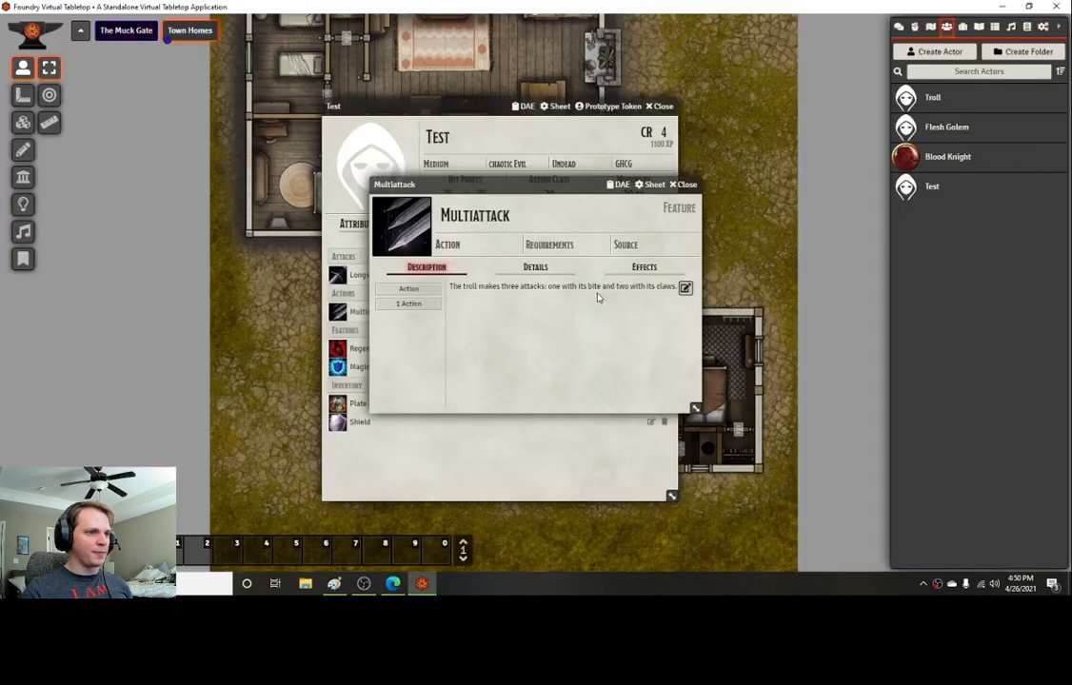
pyautogui.click(684, 287)
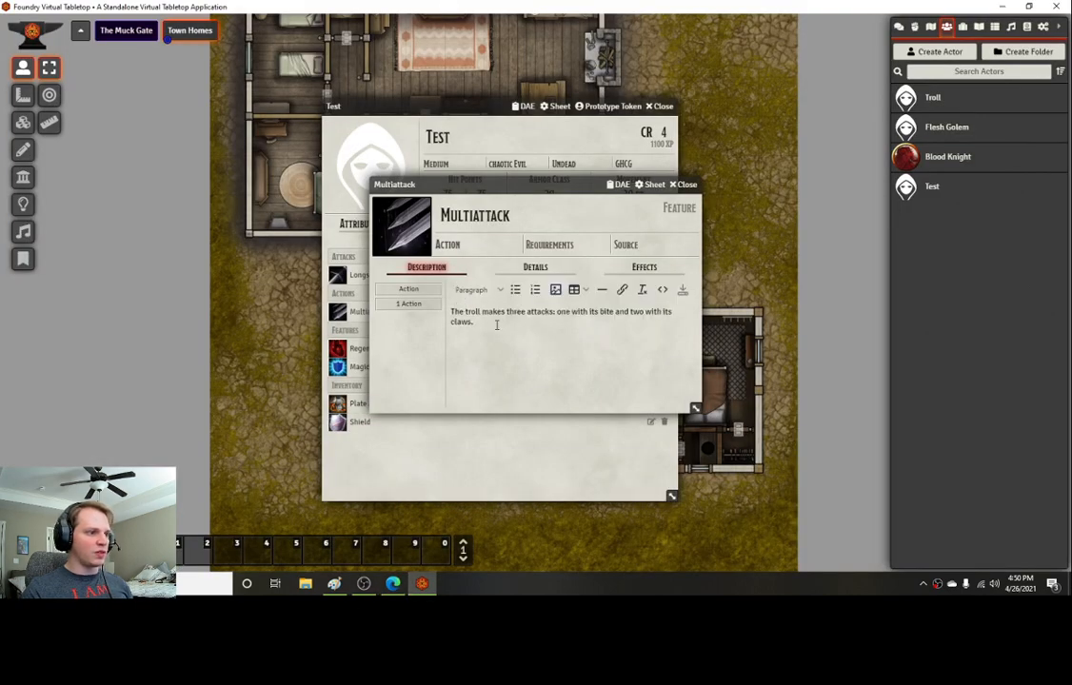
pyautogui.hotkey('ctrl', 'a')
pyautogui.hotkey('ctrl', 'v')
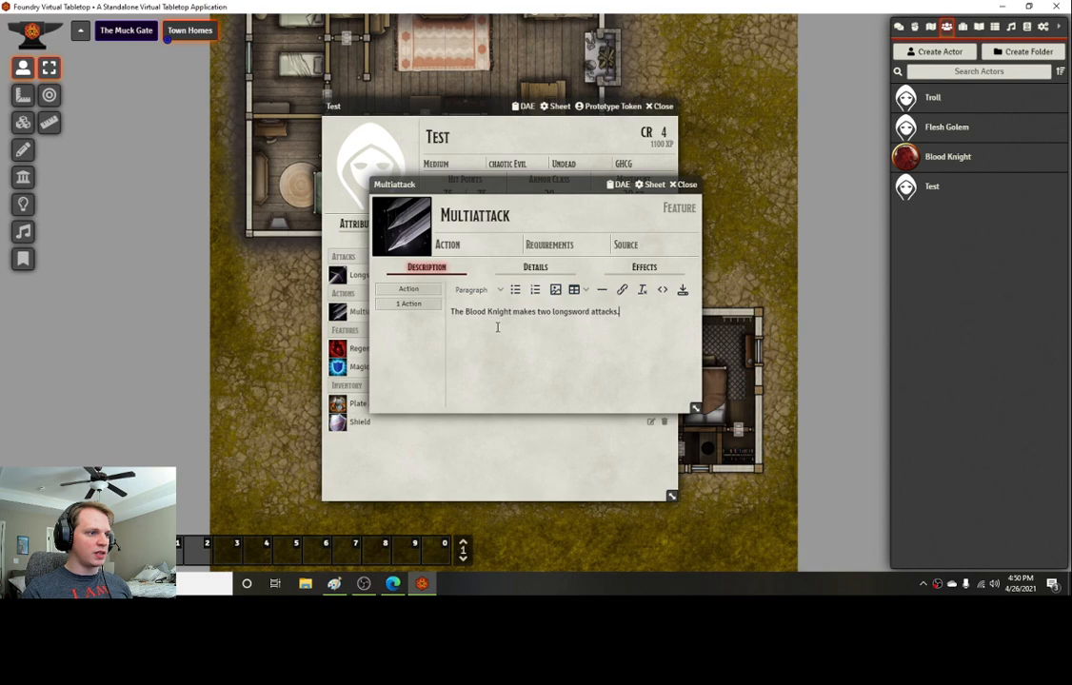
pyautogui.click(682, 291)
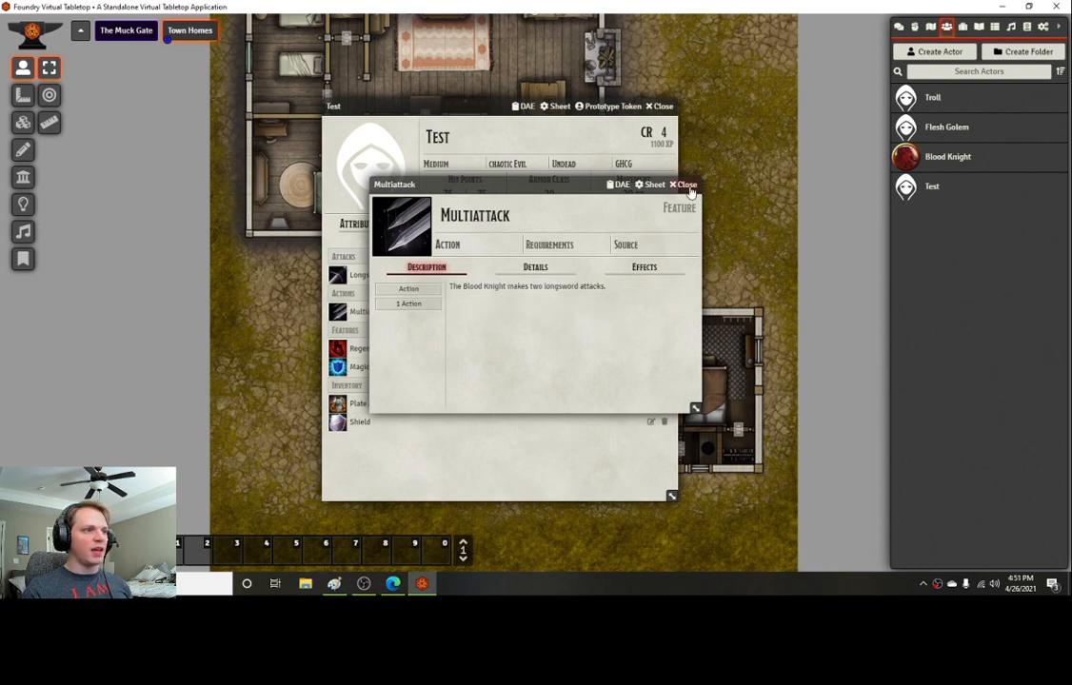
pyautogui.click(672, 232)
pyautogui.click(685, 184)
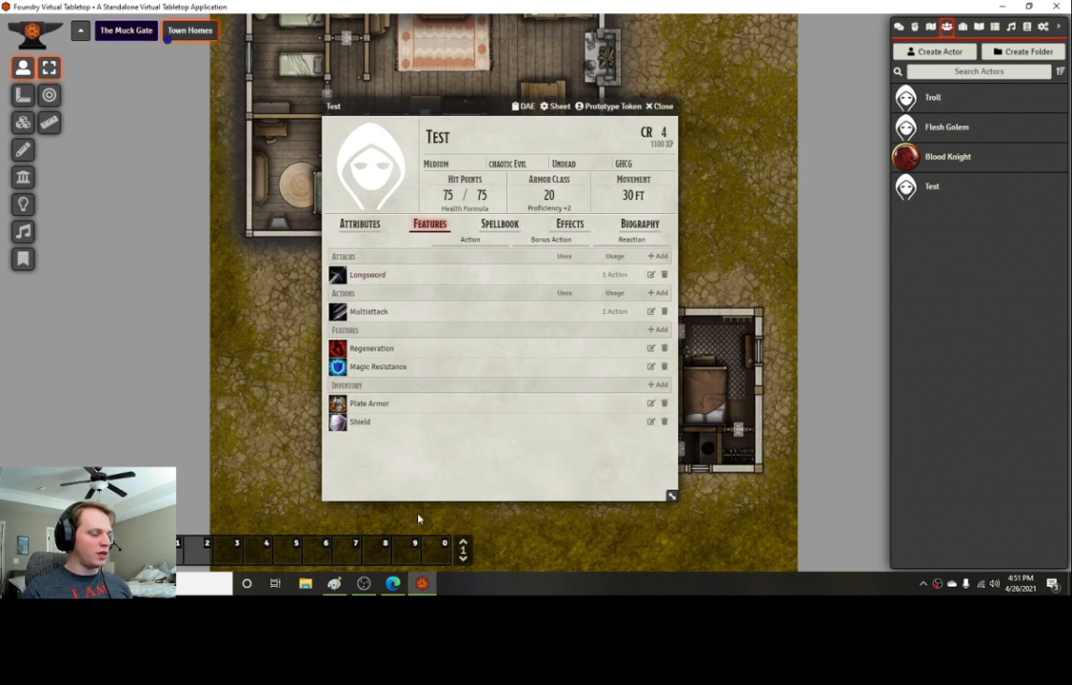
# Step: Compare the Longsword's attack details with the Blood Knight's longsword entry in the PDF
pyautogui.click(392, 584)
pyautogui.click(581, 407)
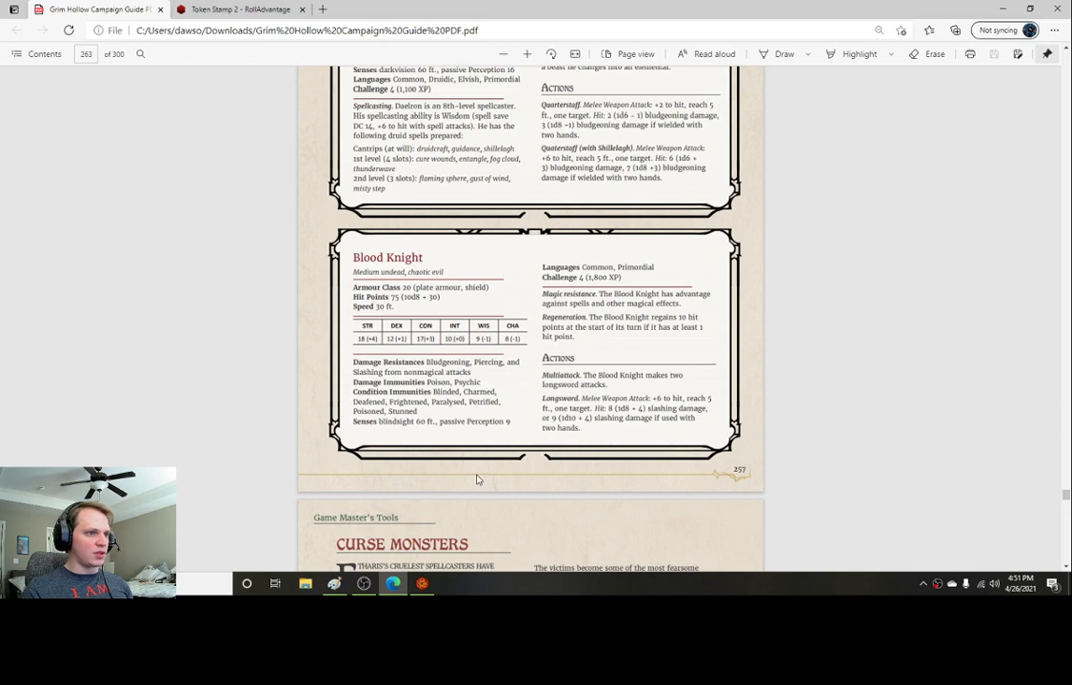
pyautogui.click(421, 583)
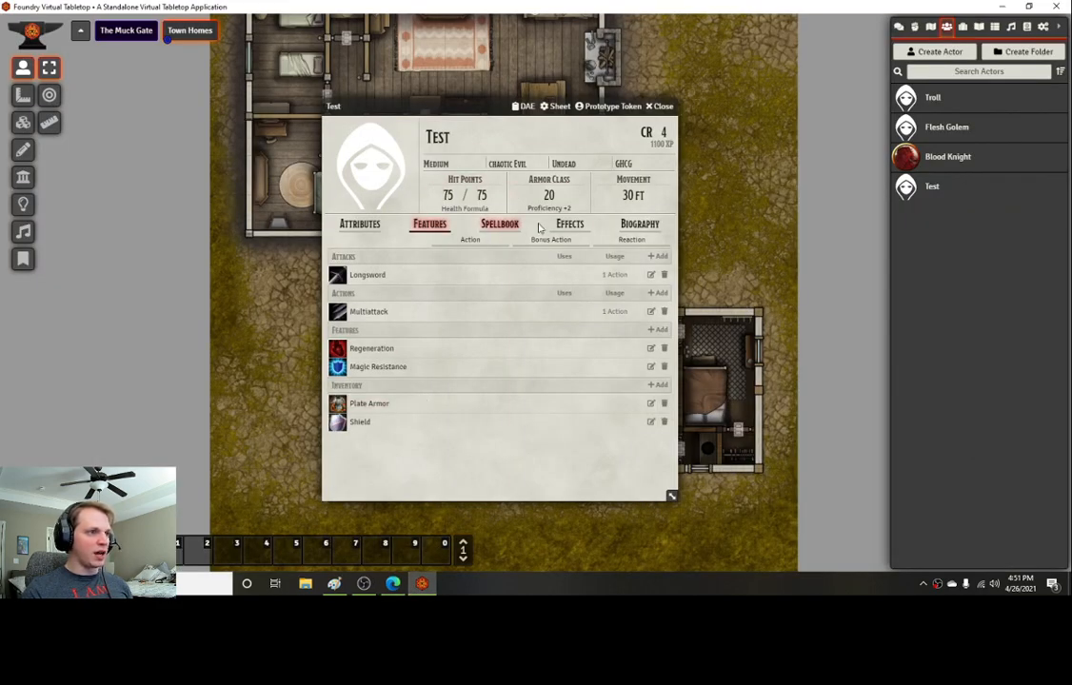
pyautogui.click(650, 274)
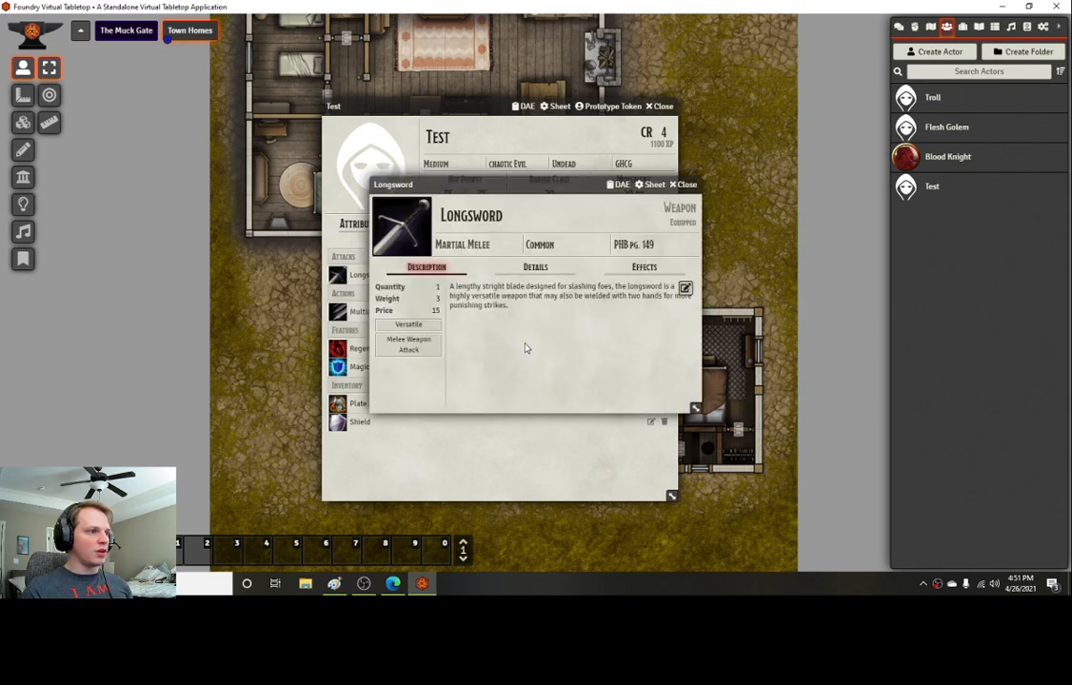
pyautogui.click(536, 268)
pyautogui.scroll(-1, 464, 398)
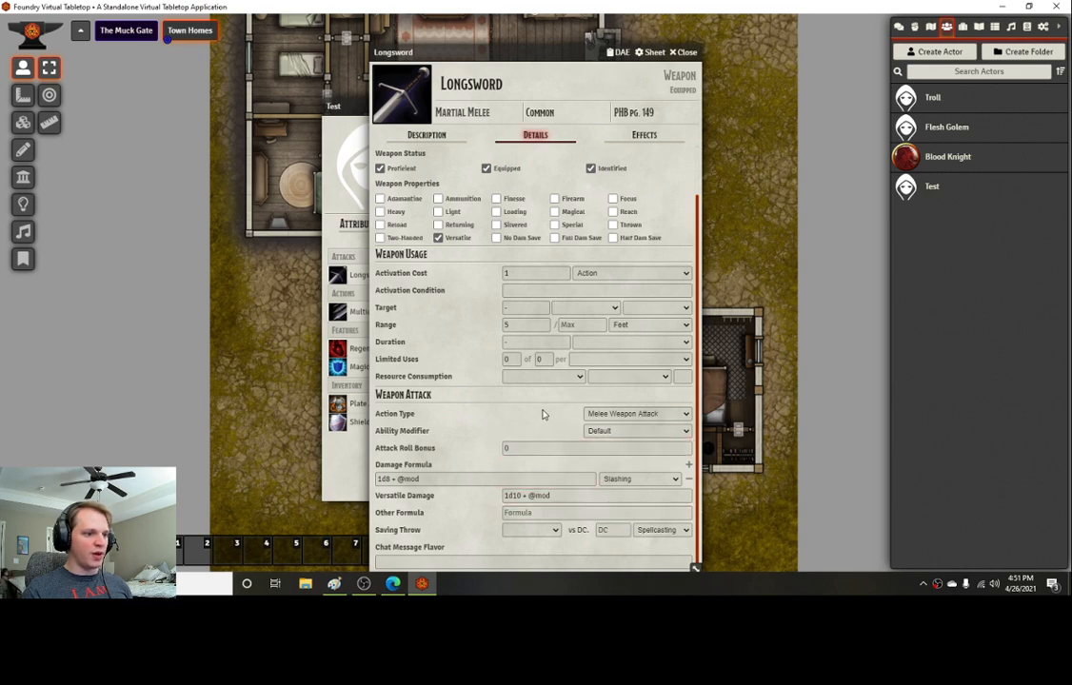
pyautogui.click(685, 55)
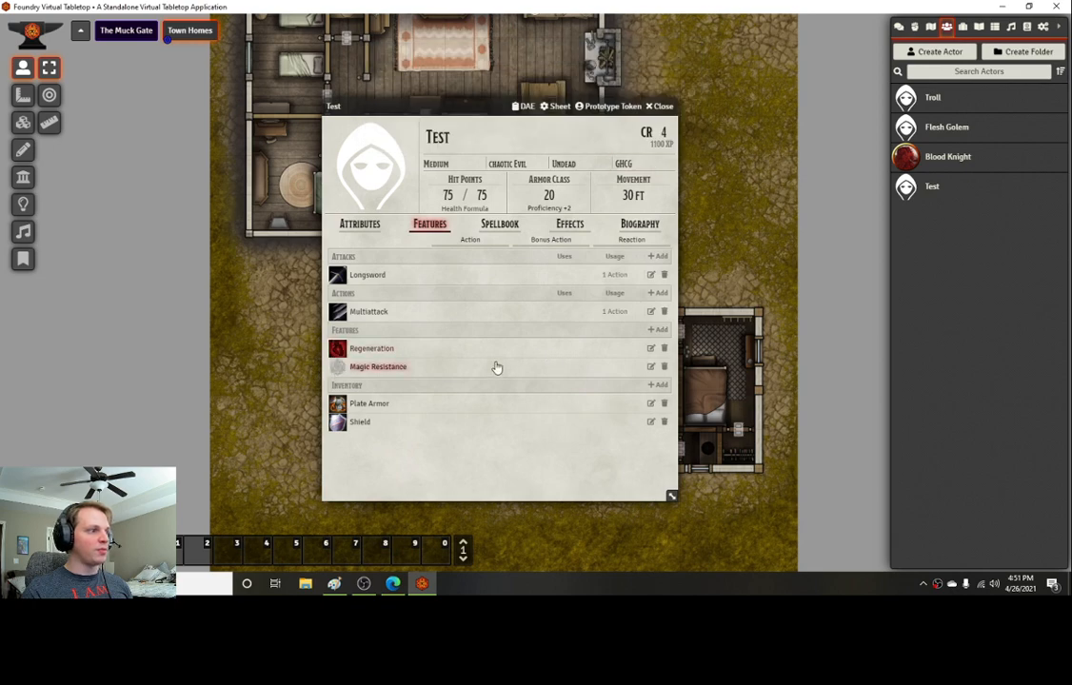
# Step: Open the actor's portrait image browser, then browse the PDF to find the Blood Knight artwork
pyautogui.click(373, 178)
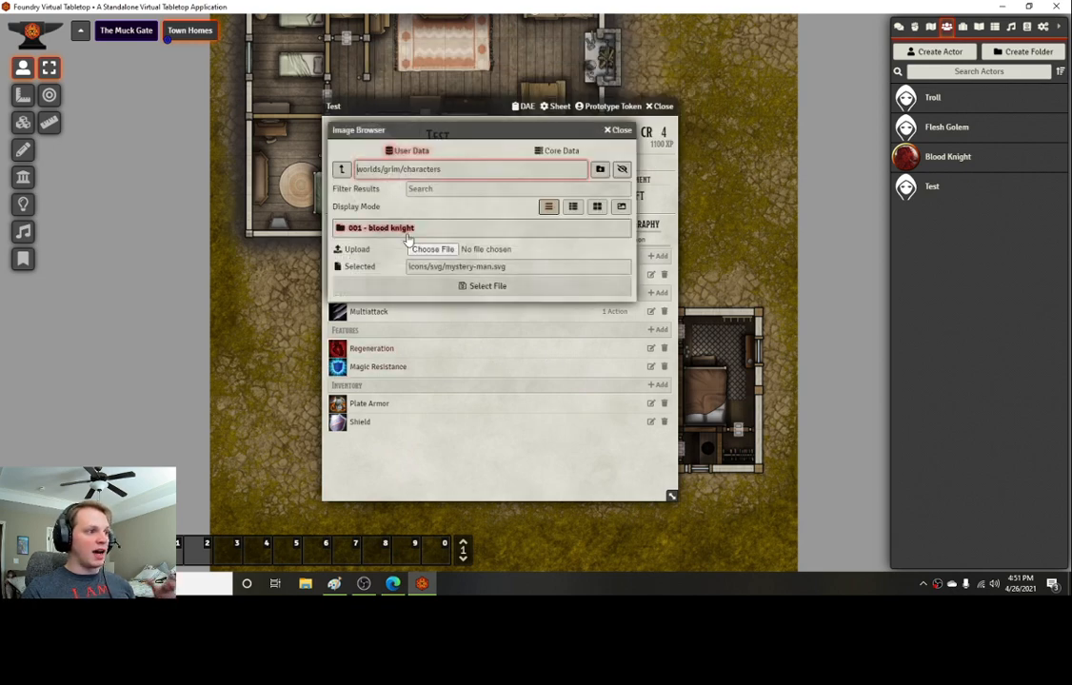
pyautogui.click(393, 583)
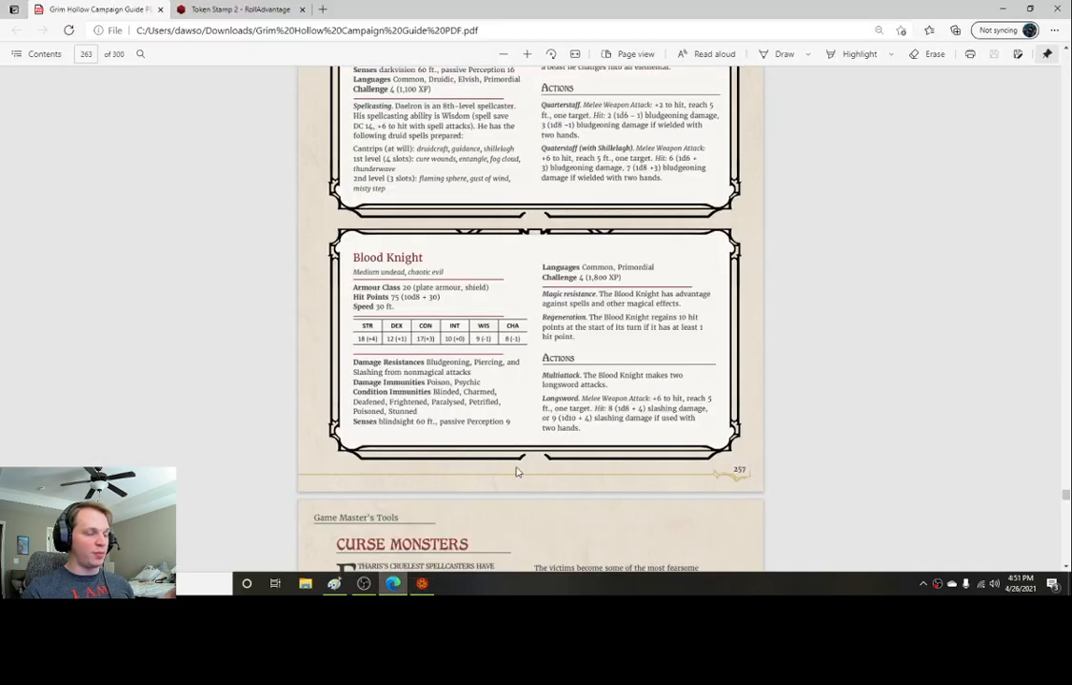
pyautogui.scroll(20, 929, 355)
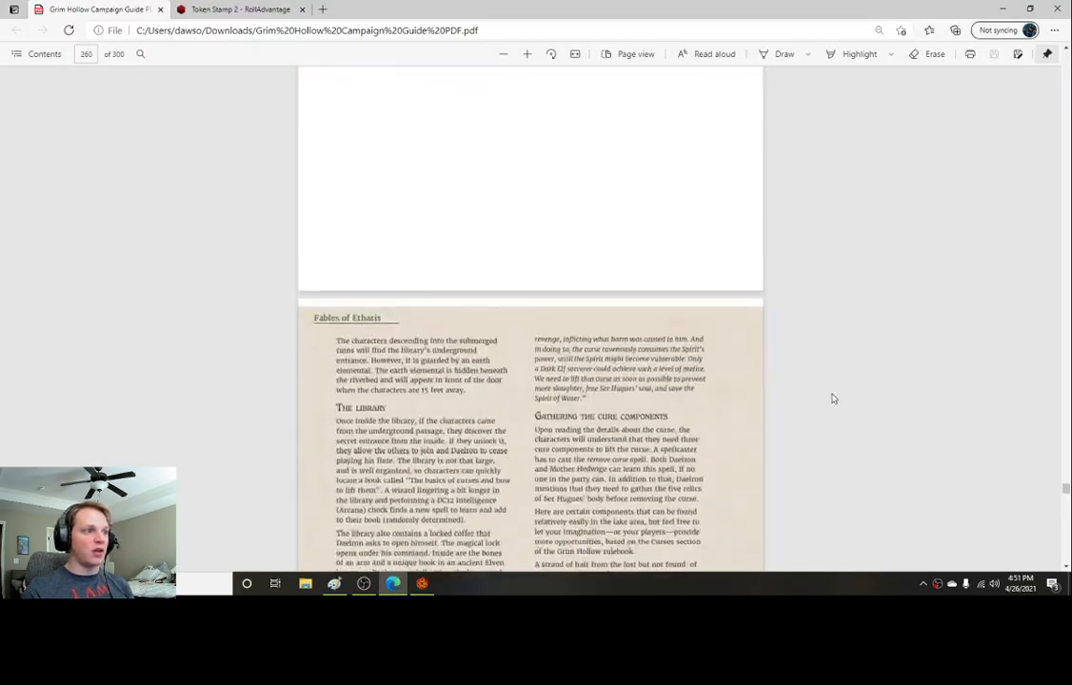
pyautogui.scroll(20, 831, 399)
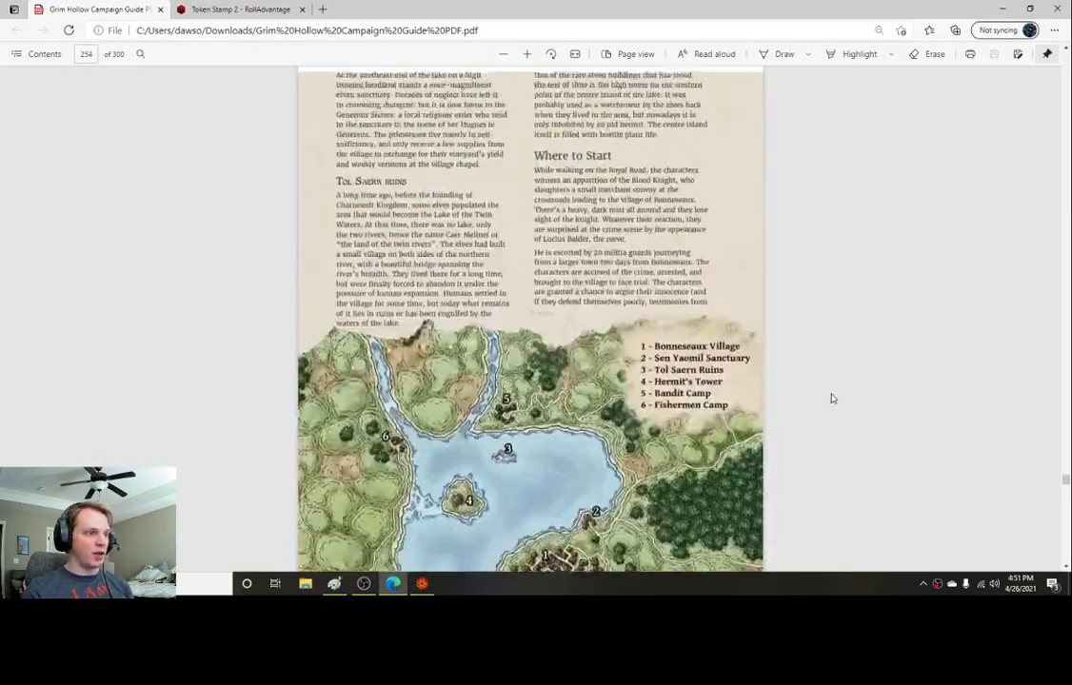
pyautogui.scroll(10, 831, 399)
pyautogui.scroll(-5, 832, 397)
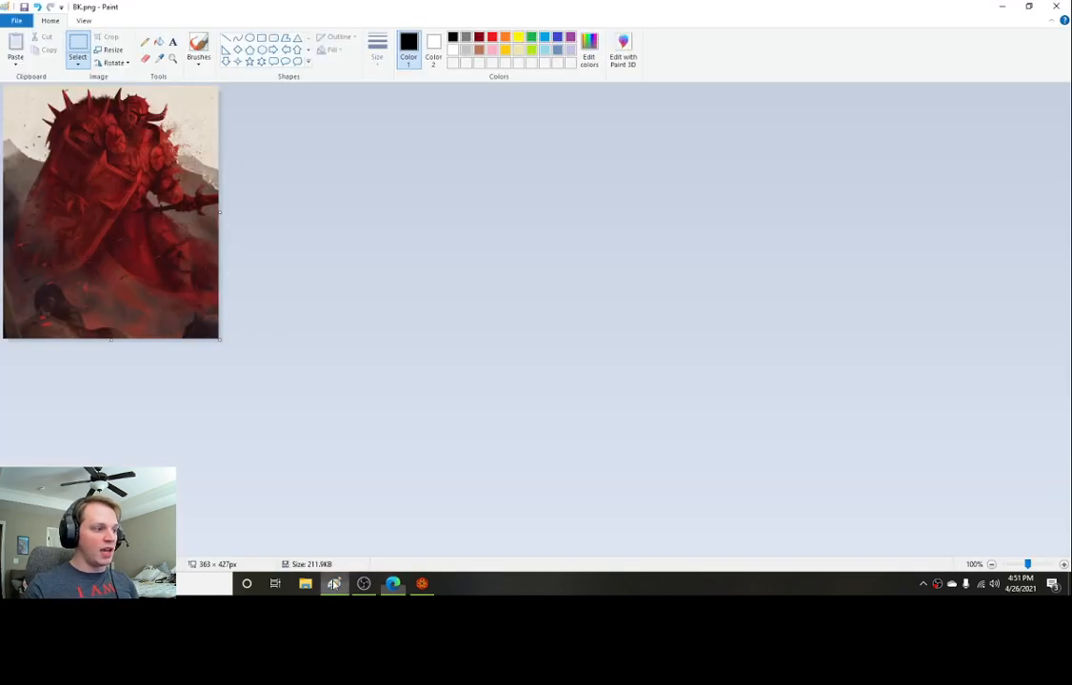
# Step: Open the Token Stamp site and try the fiery ring and silver ring border styles
pyautogui.click(334, 584)
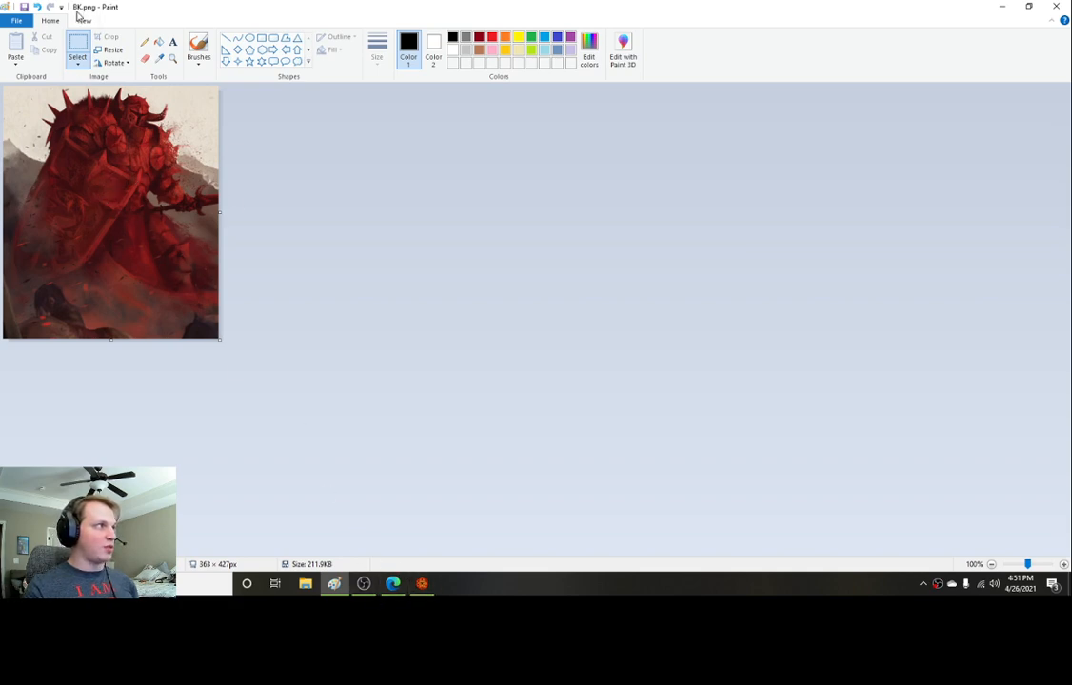
pyautogui.click(393, 584)
pyautogui.click(236, 10)
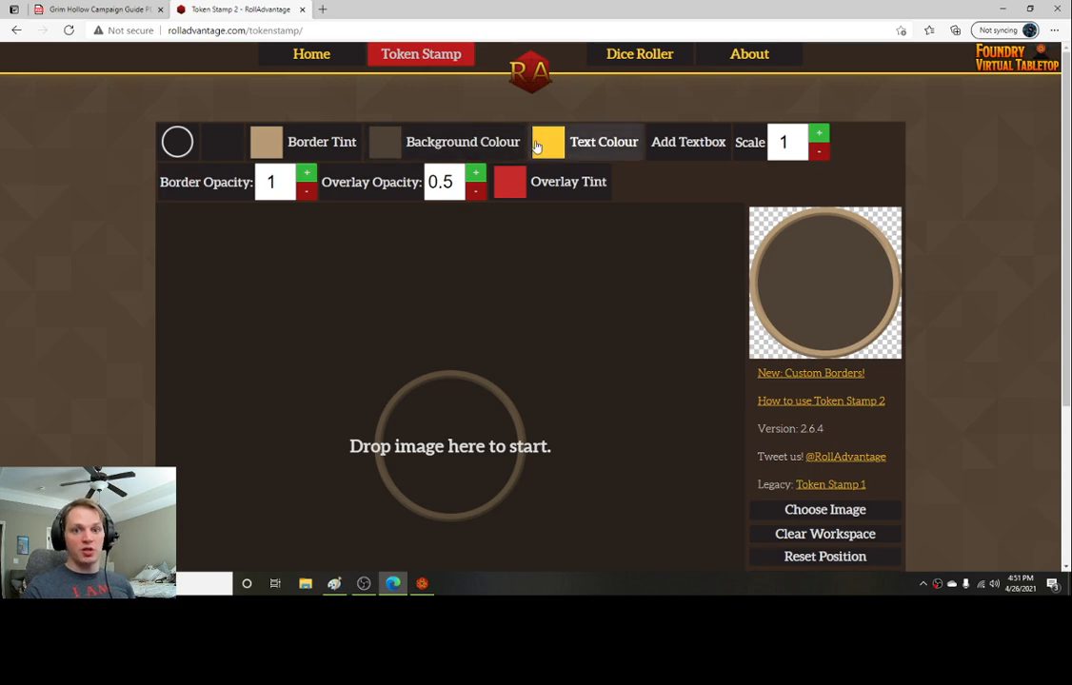
pyautogui.click(176, 142)
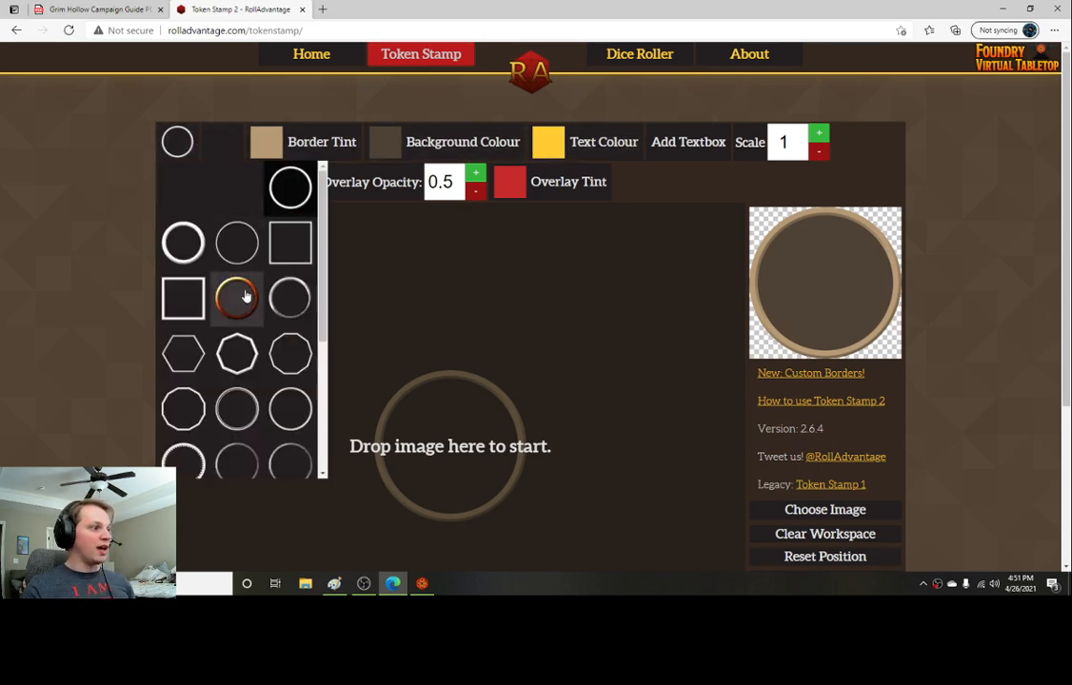
pyautogui.click(243, 296)
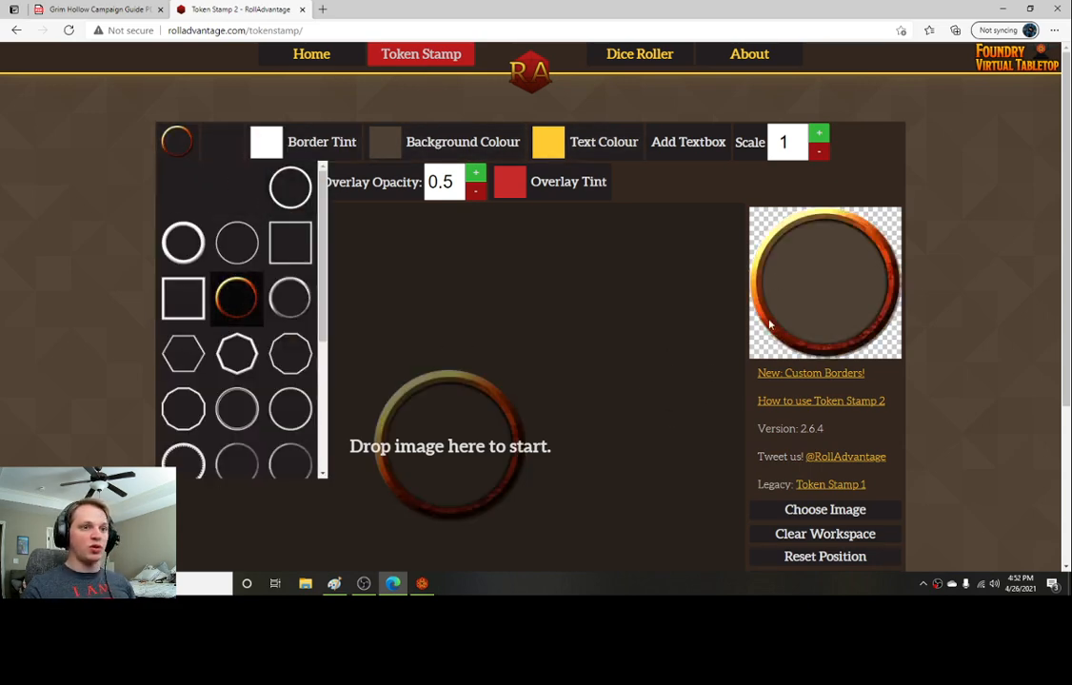
pyautogui.click(291, 298)
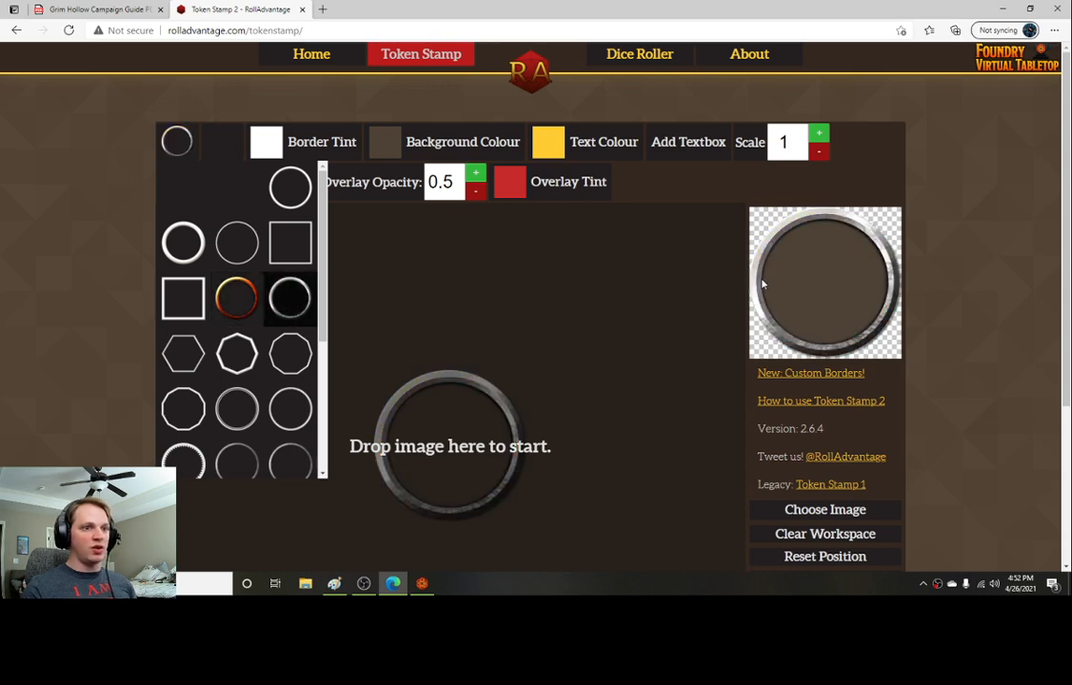
# Step: Tint the silver ring border red using the border tint colour picker
pyautogui.click(268, 143)
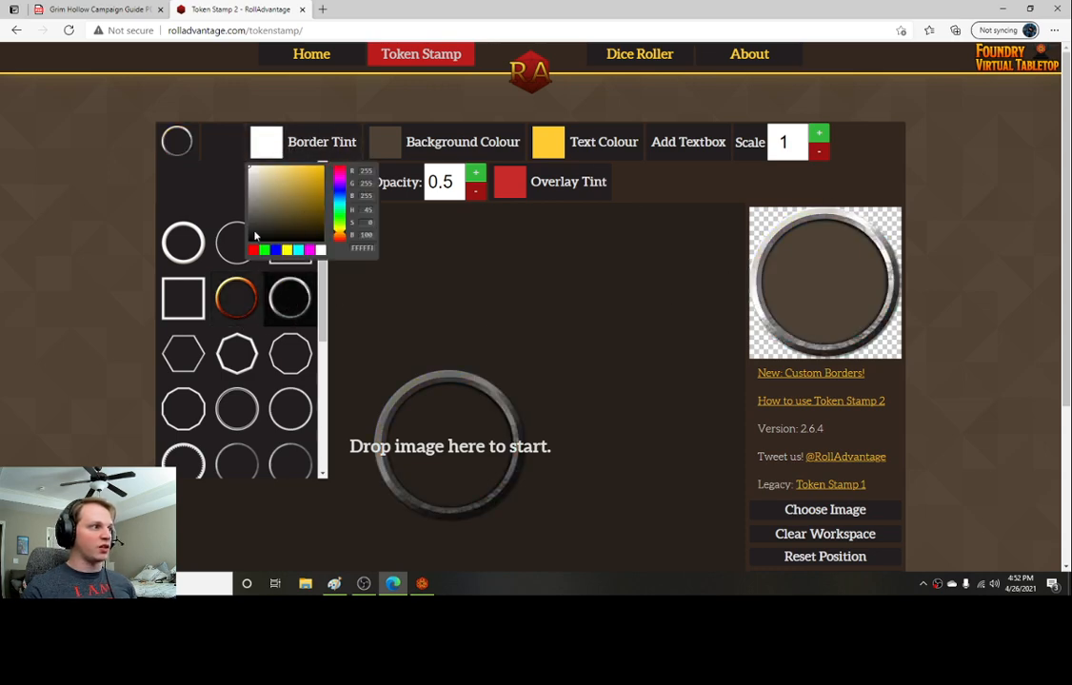
pyautogui.moveTo(256, 235); pyautogui.dragTo(311, 191)
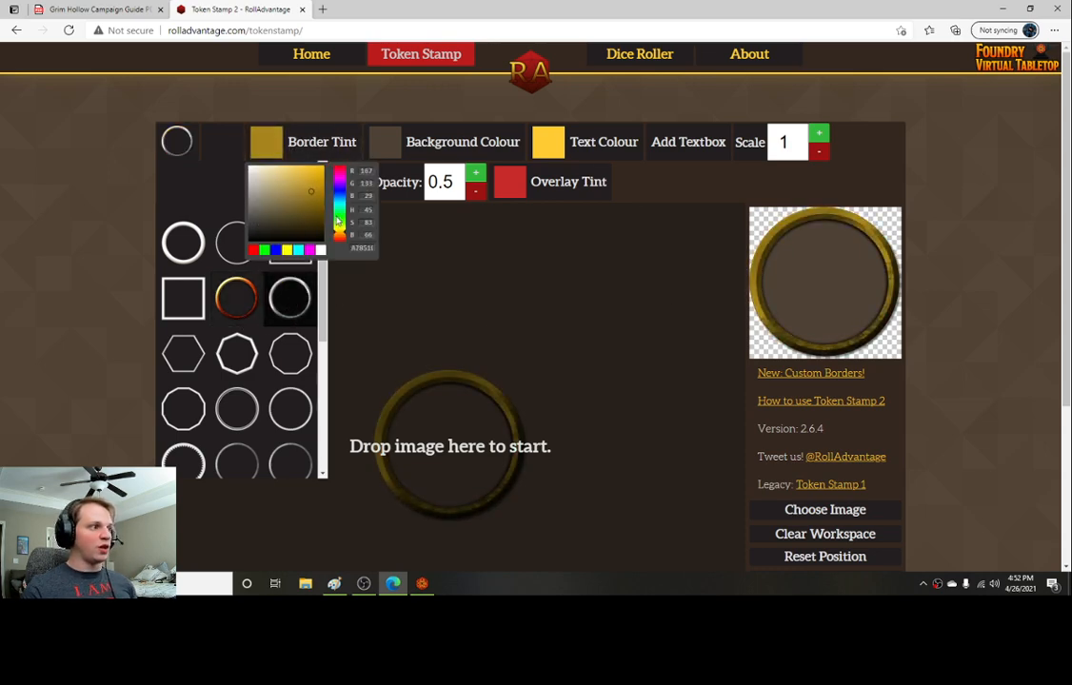
pyautogui.moveTo(344, 236); pyautogui.dragTo(340, 173)
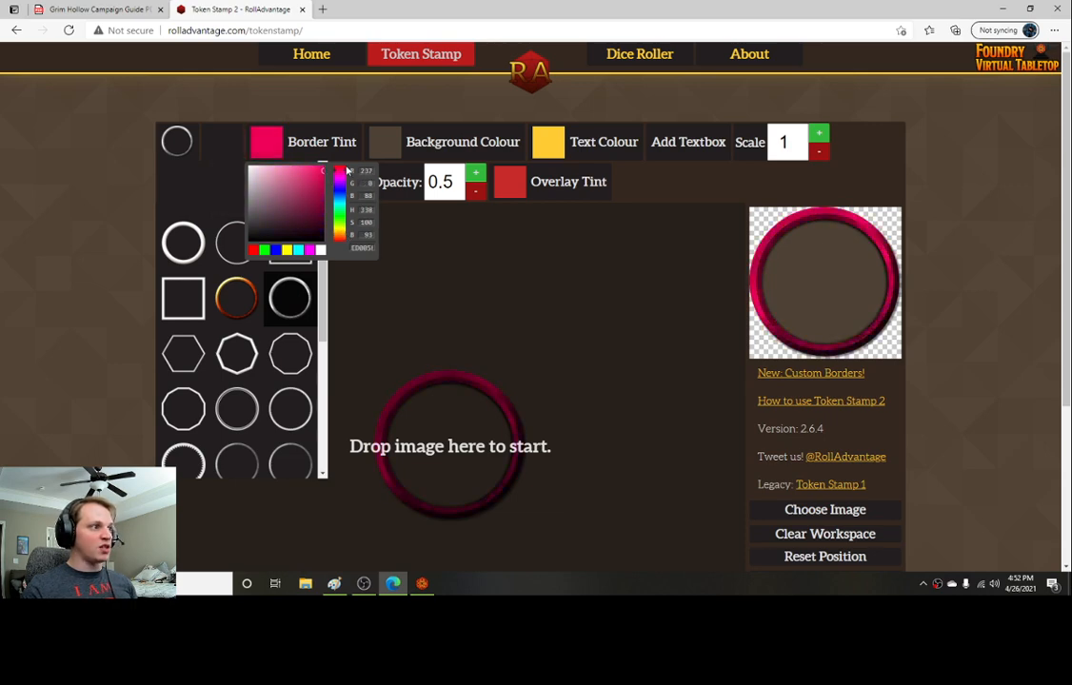
pyautogui.moveTo(347, 171); pyautogui.dragTo(343, 169)
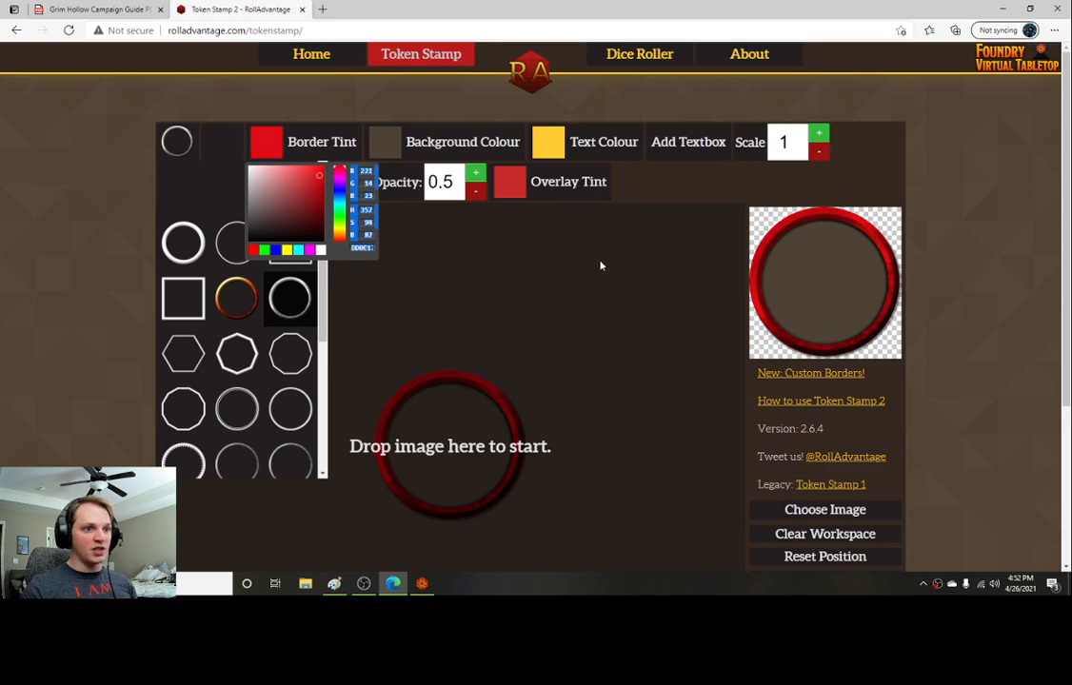
pyautogui.scroll(-1, 600, 265)
pyautogui.scroll(1, 210, 143)
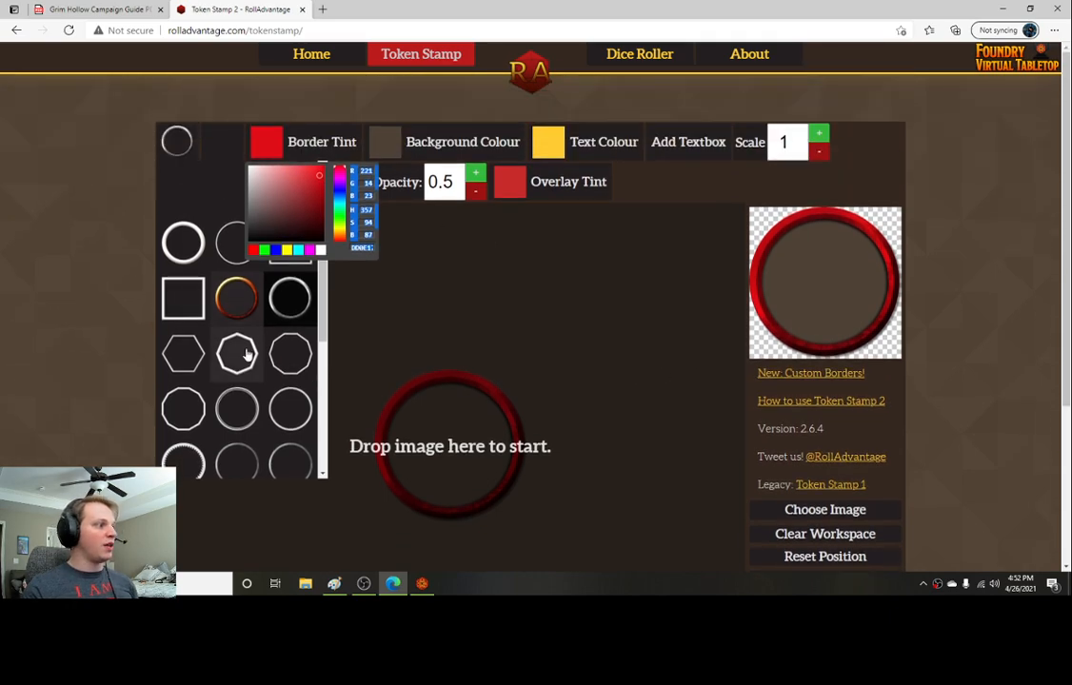
# Step: Select the fiery ring border and load BK.png from the Desktop as the token image
pyautogui.click(236, 298)
pyautogui.scroll(-1, 634, 326)
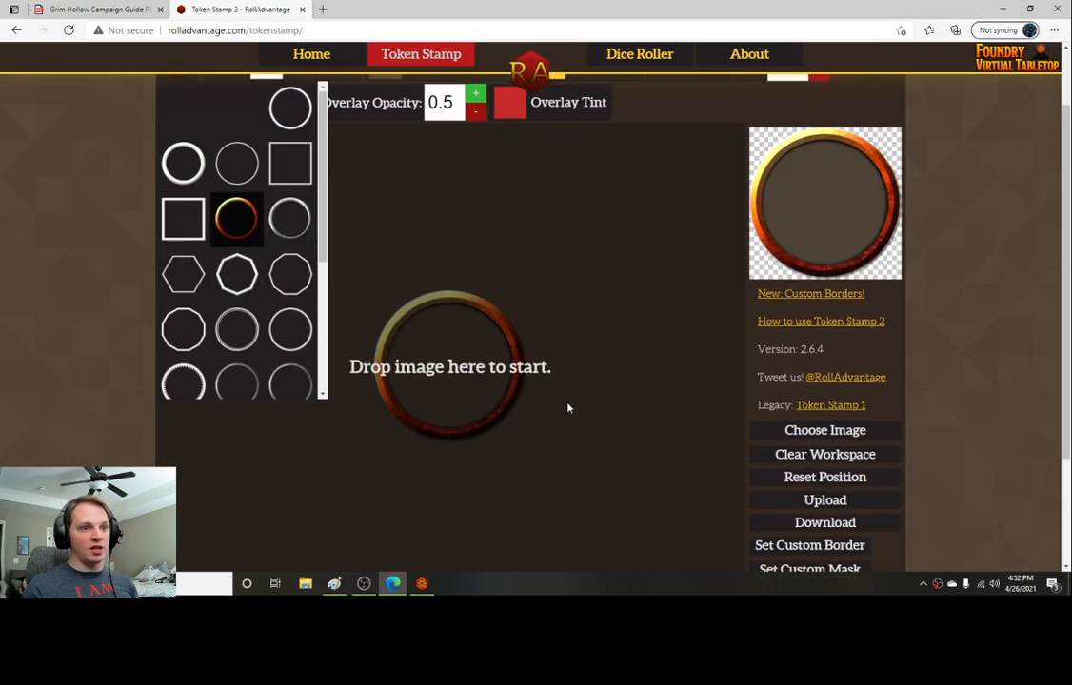
pyautogui.click(835, 431)
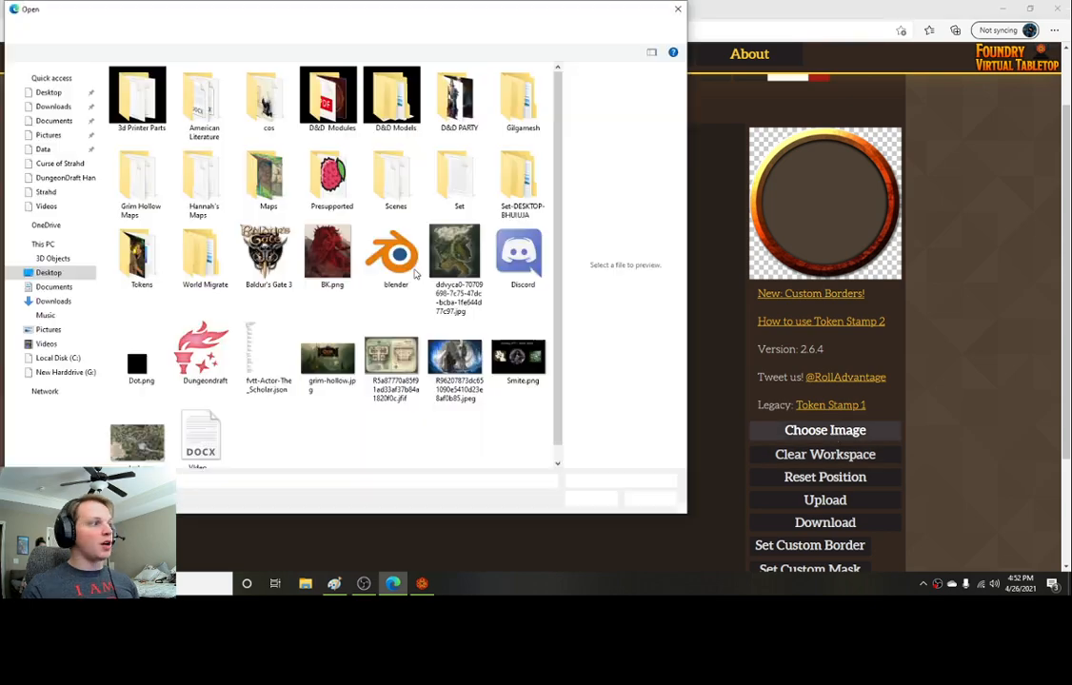
pyautogui.click(338, 259)
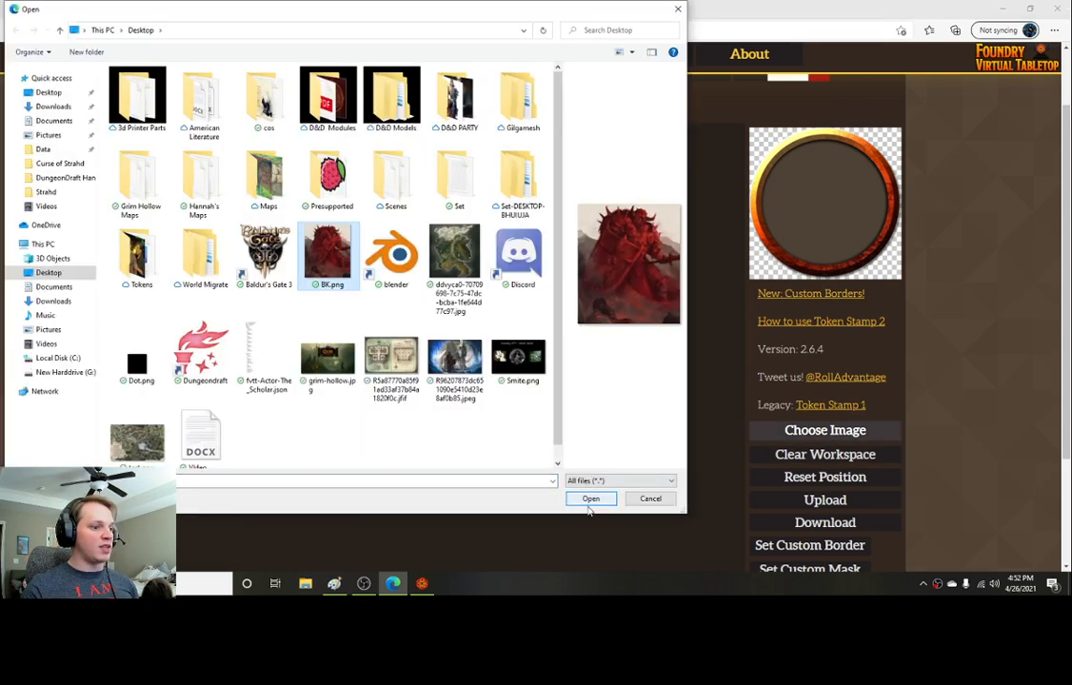
pyautogui.click(590, 499)
# Step: Resize and reposition the artwork so the Blood Knight fills the ring
pyautogui.moveTo(509, 440); pyautogui.dragTo(590, 533)
pyautogui.moveTo(547, 468); pyautogui.dragTo(530, 523)
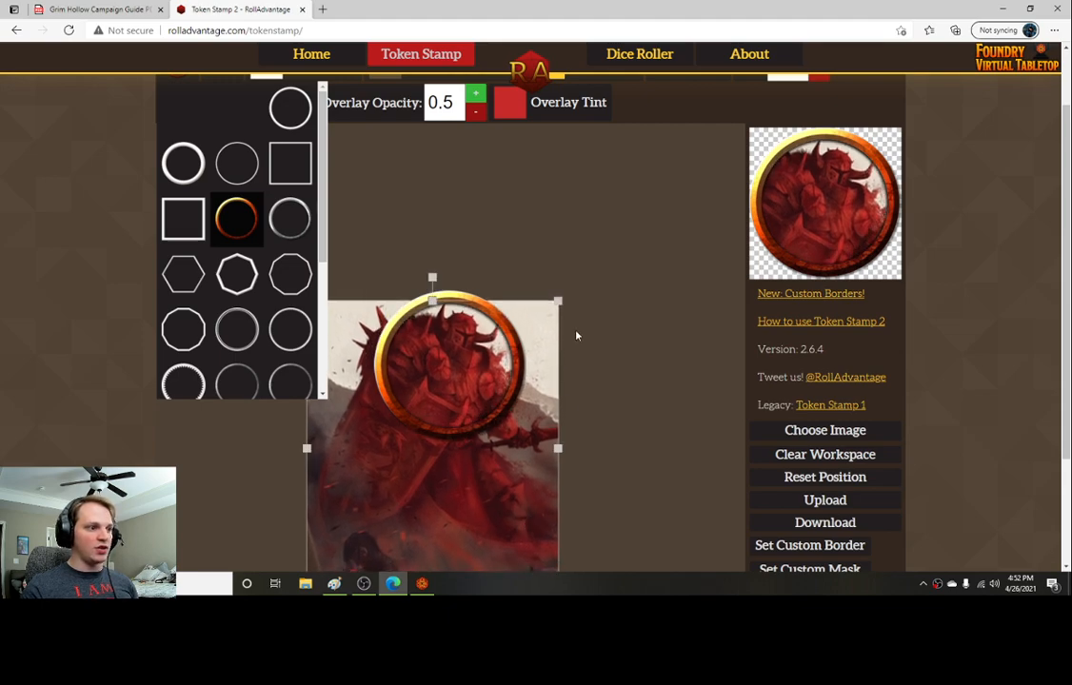
pyautogui.moveTo(558, 300); pyautogui.dragTo(539, 323)
pyautogui.moveTo(495, 490)
pyautogui.mouseDown()
pyautogui.moveTo(502, 465)
pyautogui.moveTo(504, 475)
pyautogui.mouseUp()
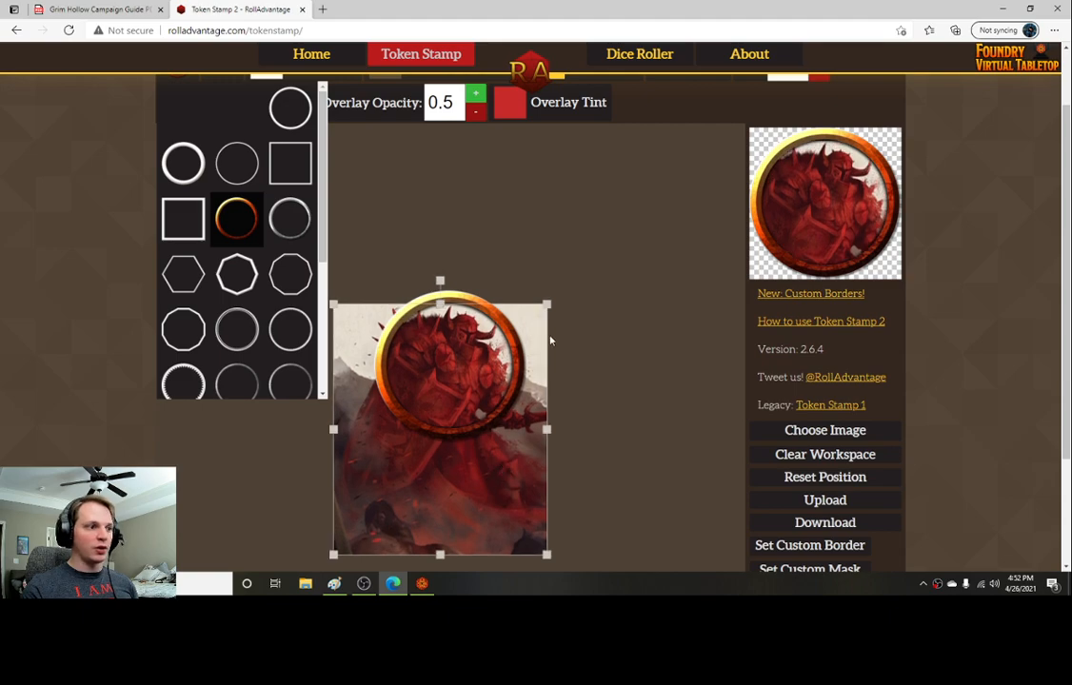
pyautogui.moveTo(545, 303); pyautogui.dragTo(535, 316)
pyautogui.moveTo(533, 359); pyautogui.dragTo(533, 346)
pyautogui.click(602, 332)
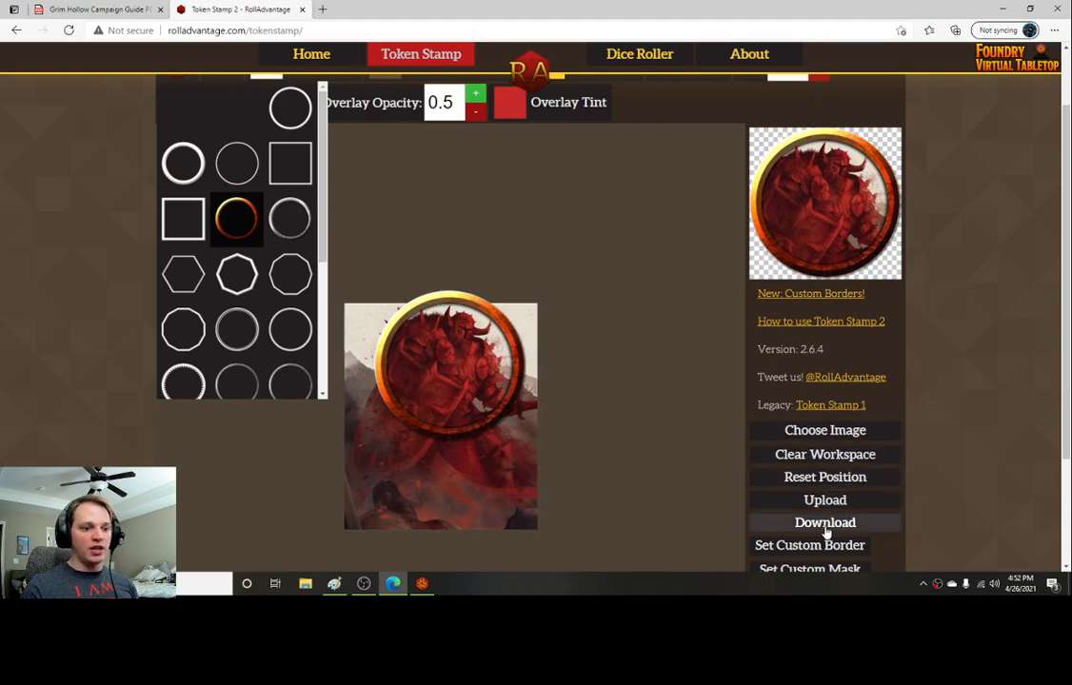
# Step: Download the token and rename the downloaded file in the Downloads folder to Blood Knight
pyautogui.click(811, 522)
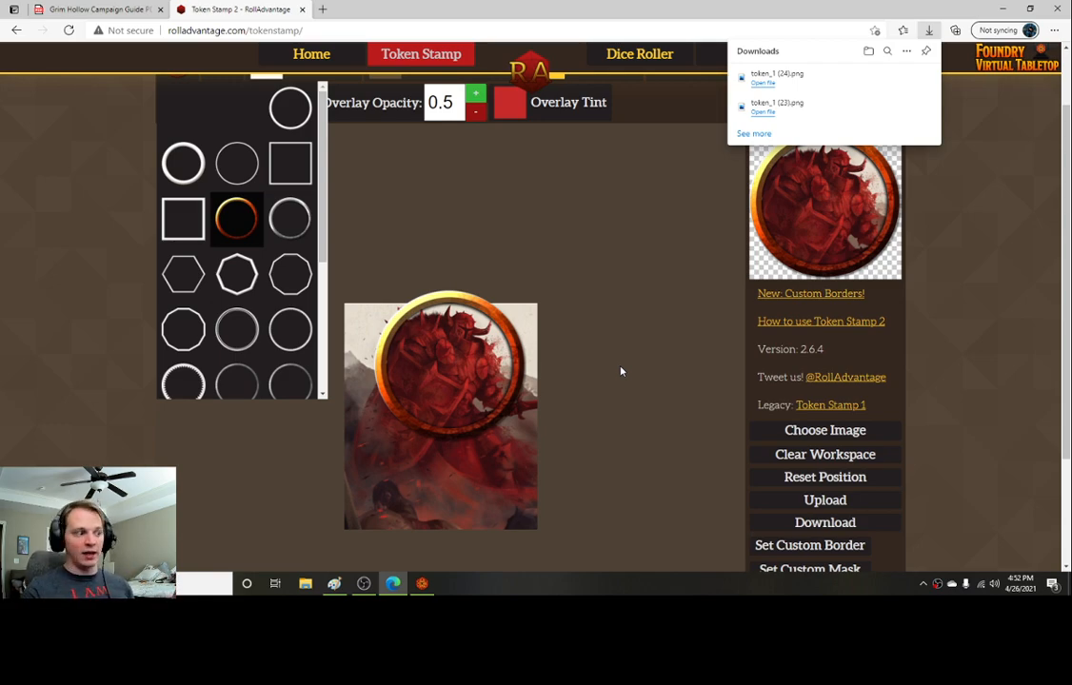
pyautogui.click(305, 583)
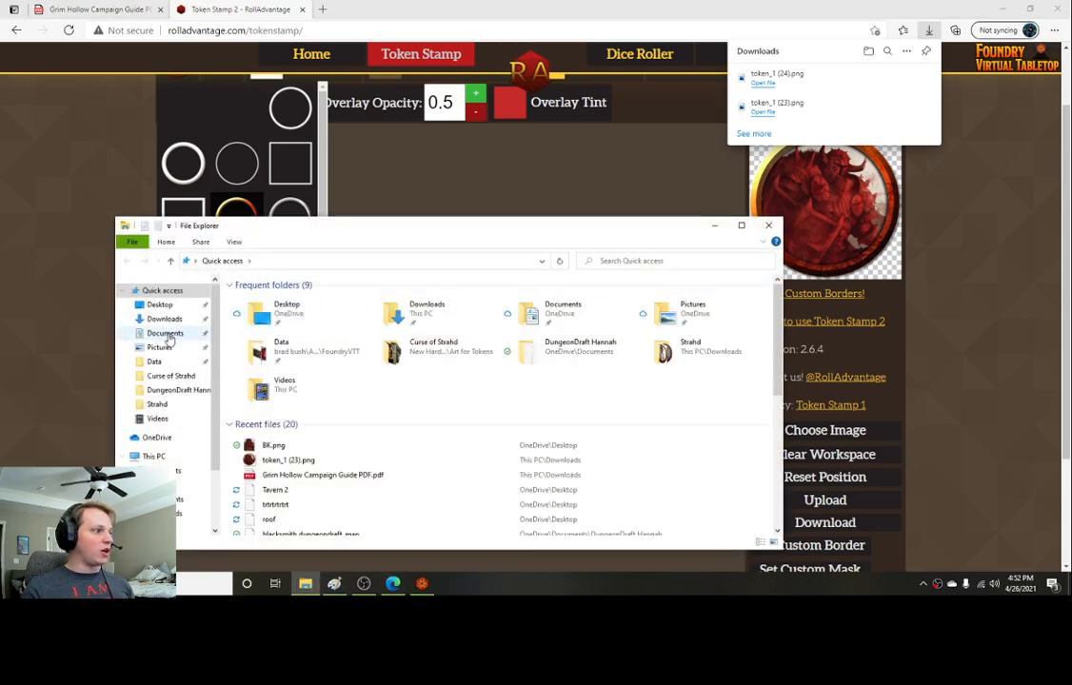
pyautogui.doubleClick(438, 306)
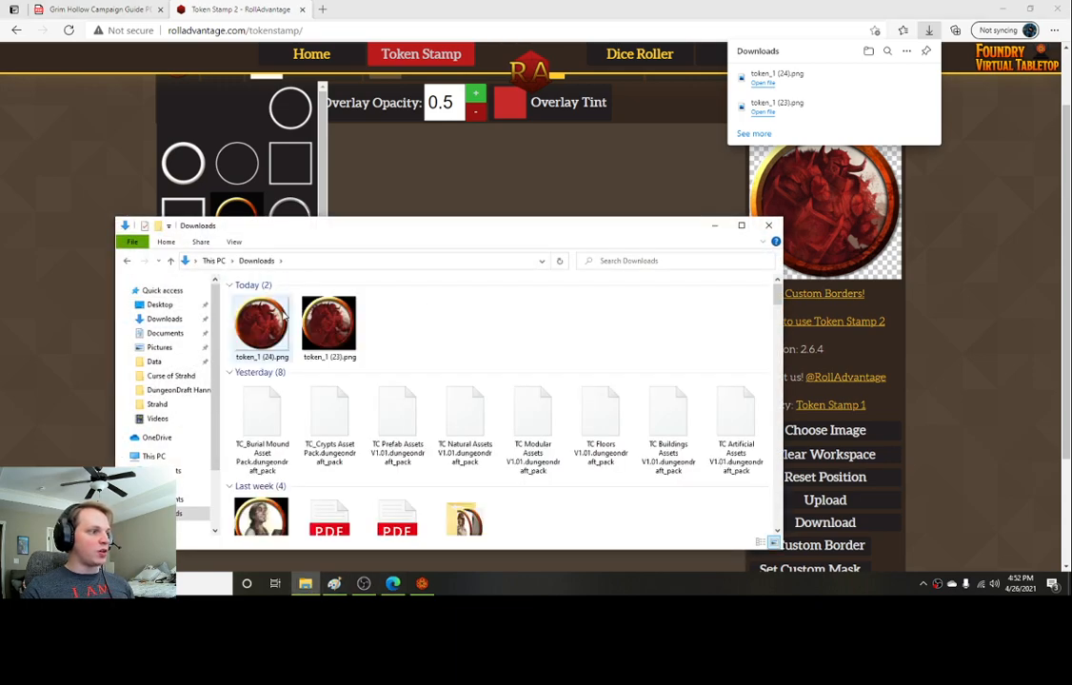
pyautogui.rightClick(328, 325)
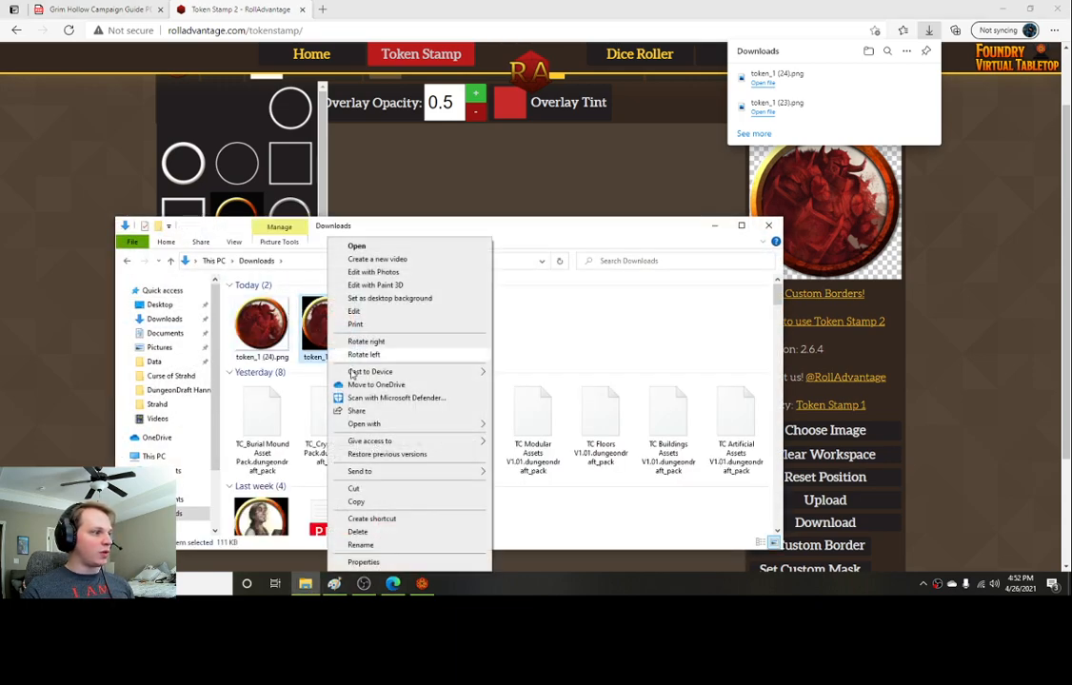
pyautogui.click(384, 545)
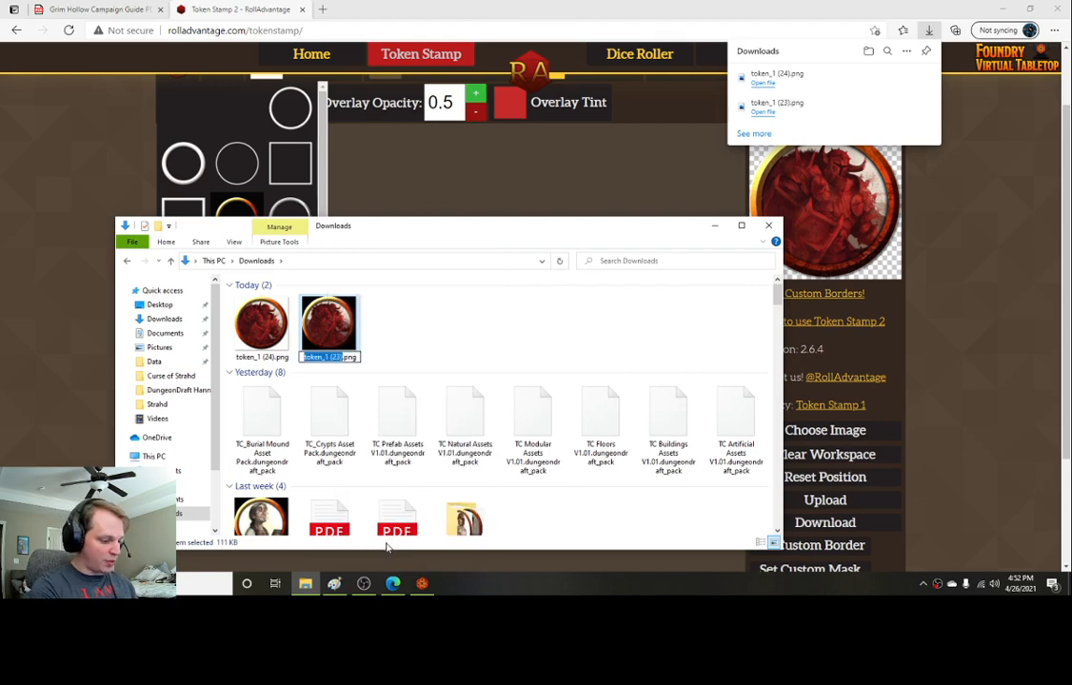
pyautogui.write('Blood Knight')
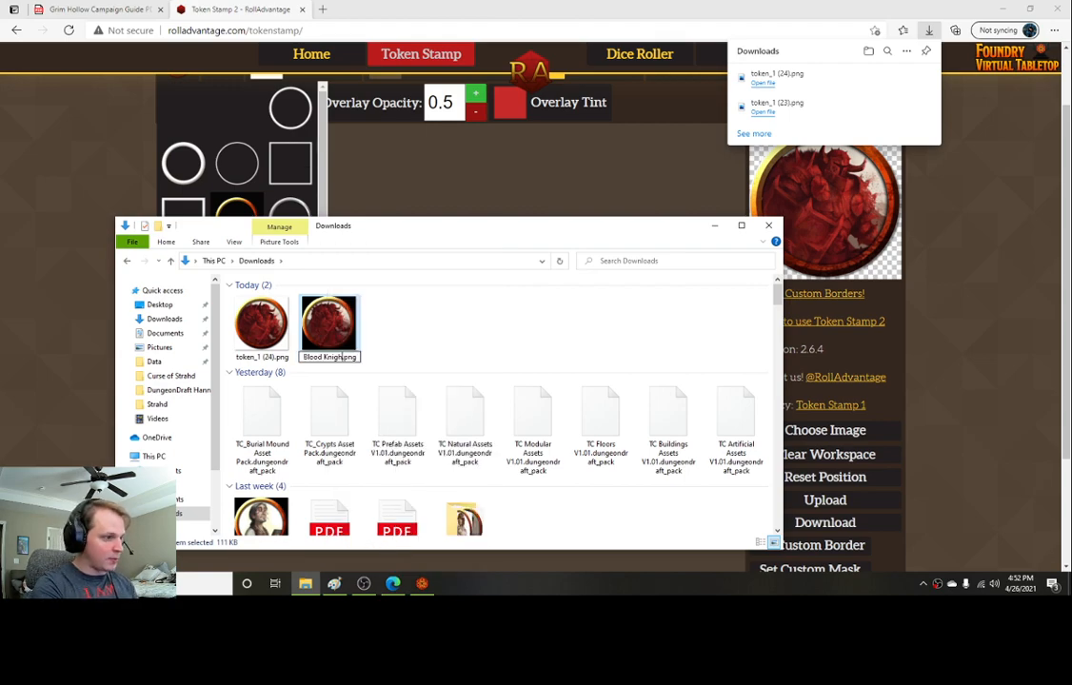
pyautogui.press('Return')
pyautogui.click(767, 224)
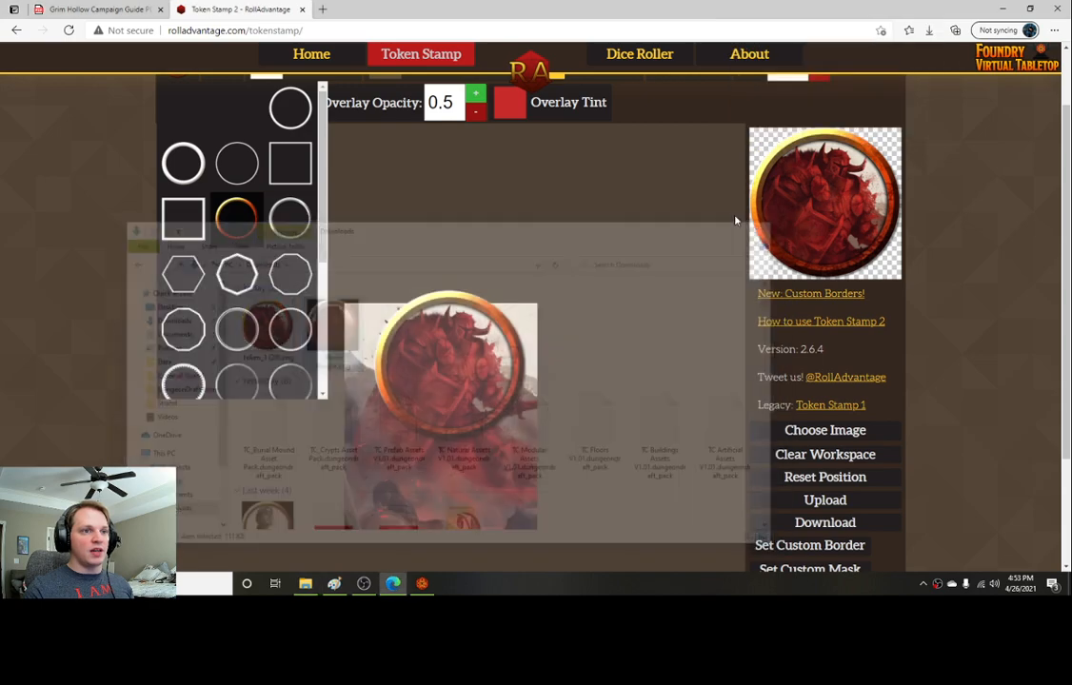
# Step: Return to Foundry VTT and upload Blood Knight.png from Downloads into the 001 - blood knight characters folder as the actor's portrait
pyautogui.click(422, 583)
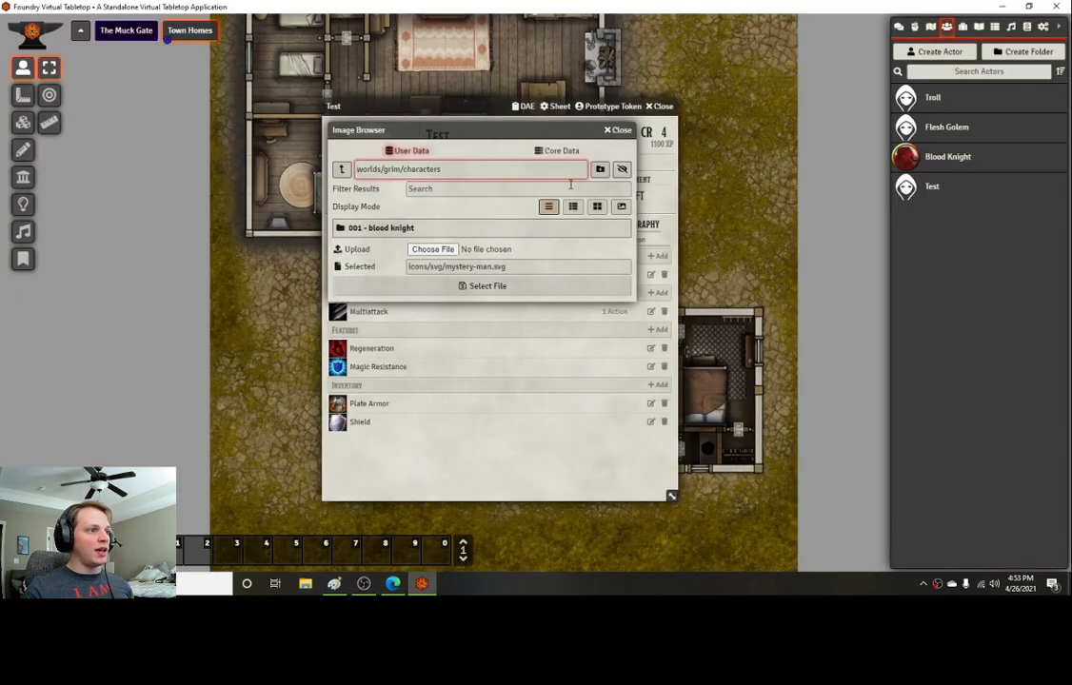
pyautogui.click(616, 130)
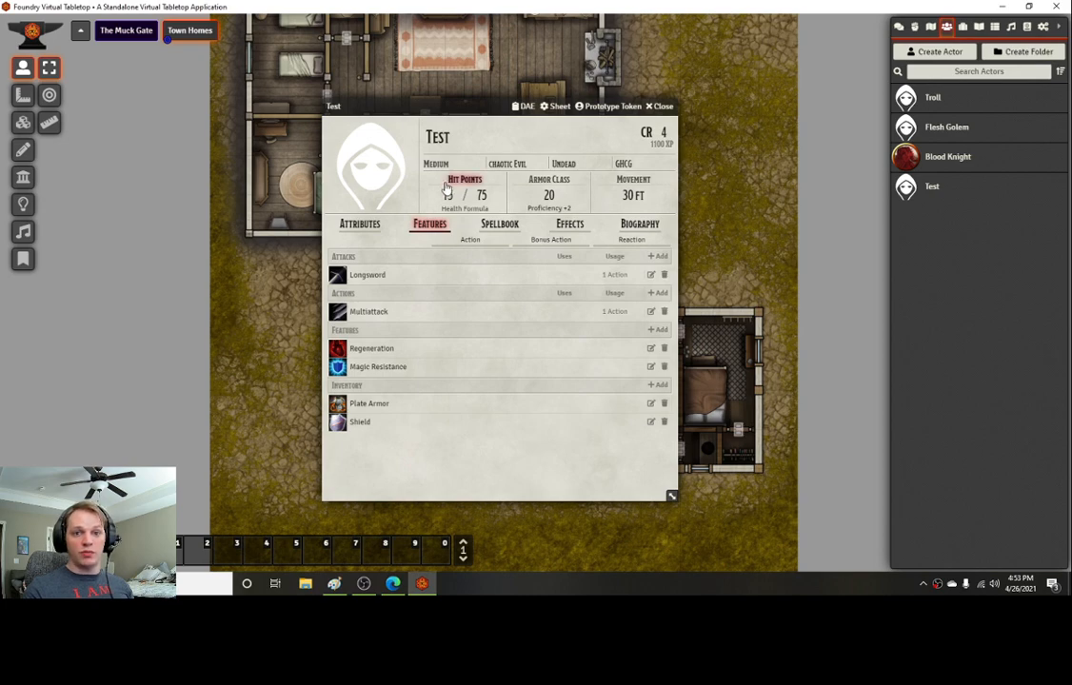
pyautogui.click(344, 153)
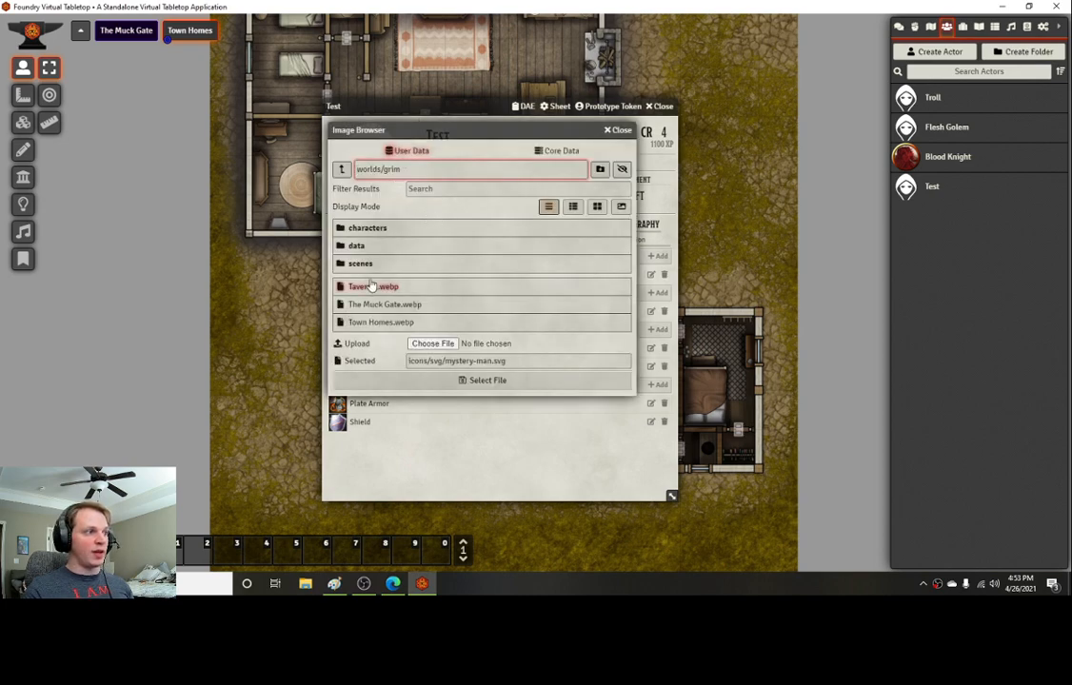
pyautogui.click(372, 231)
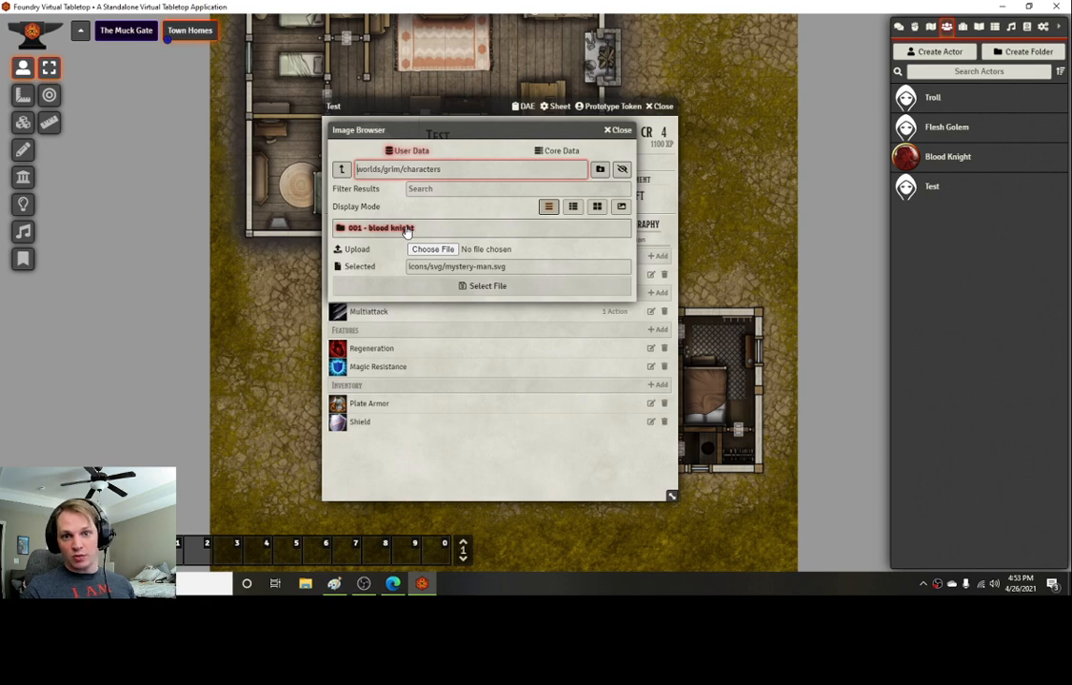
pyautogui.click(407, 230)
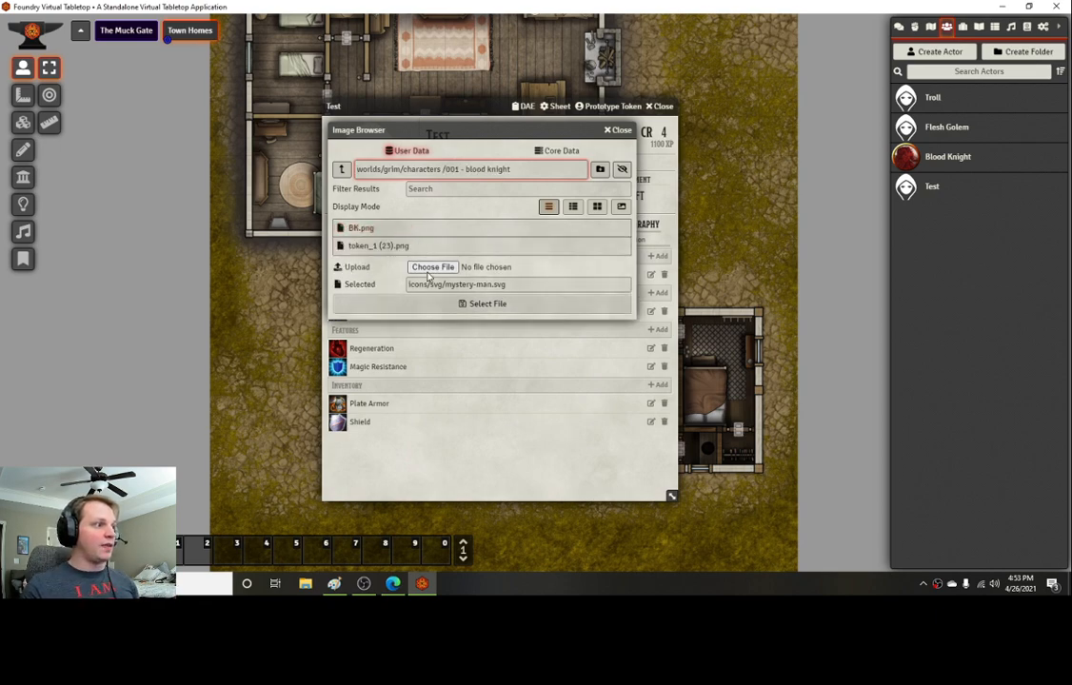
pyautogui.click(430, 267)
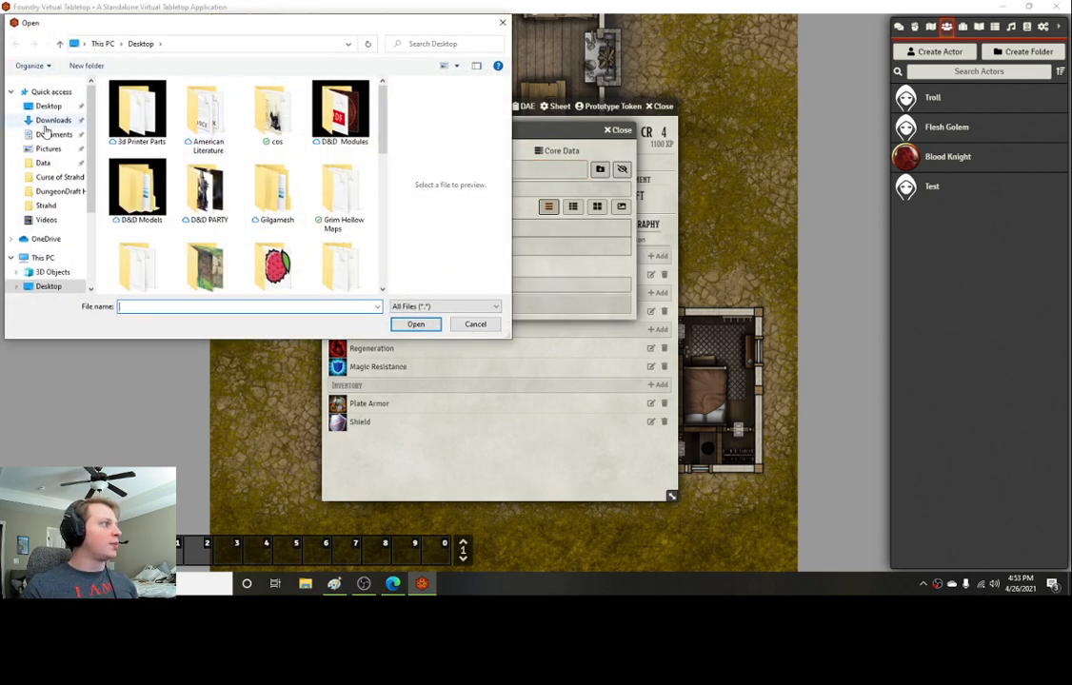
pyautogui.click(57, 121)
pyautogui.click(172, 140)
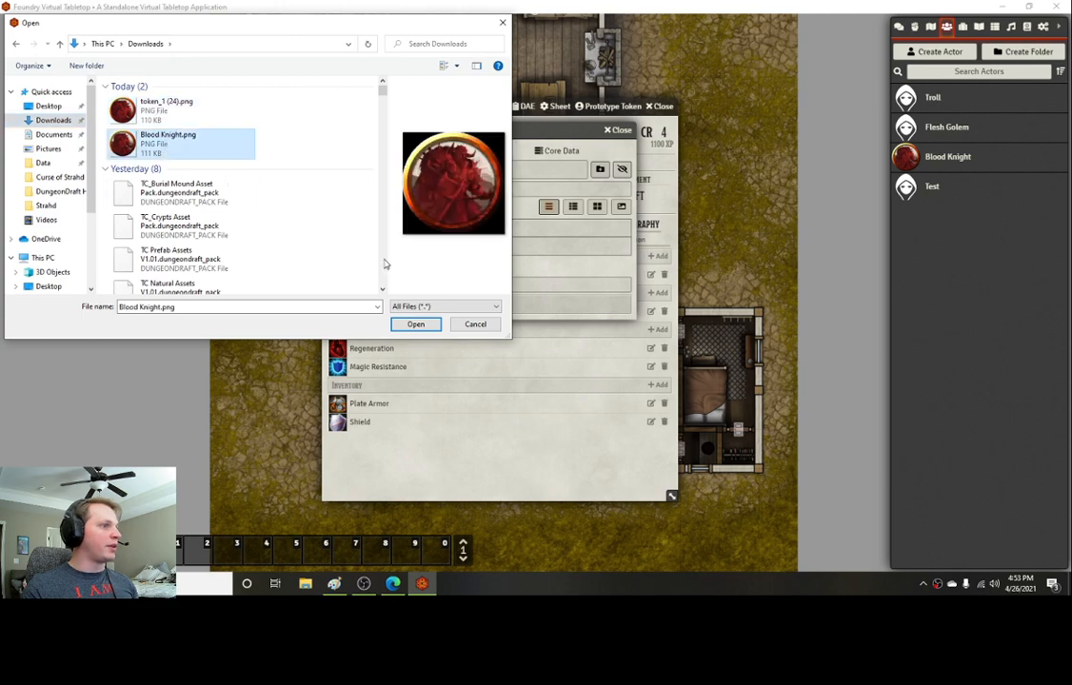
pyautogui.click(435, 325)
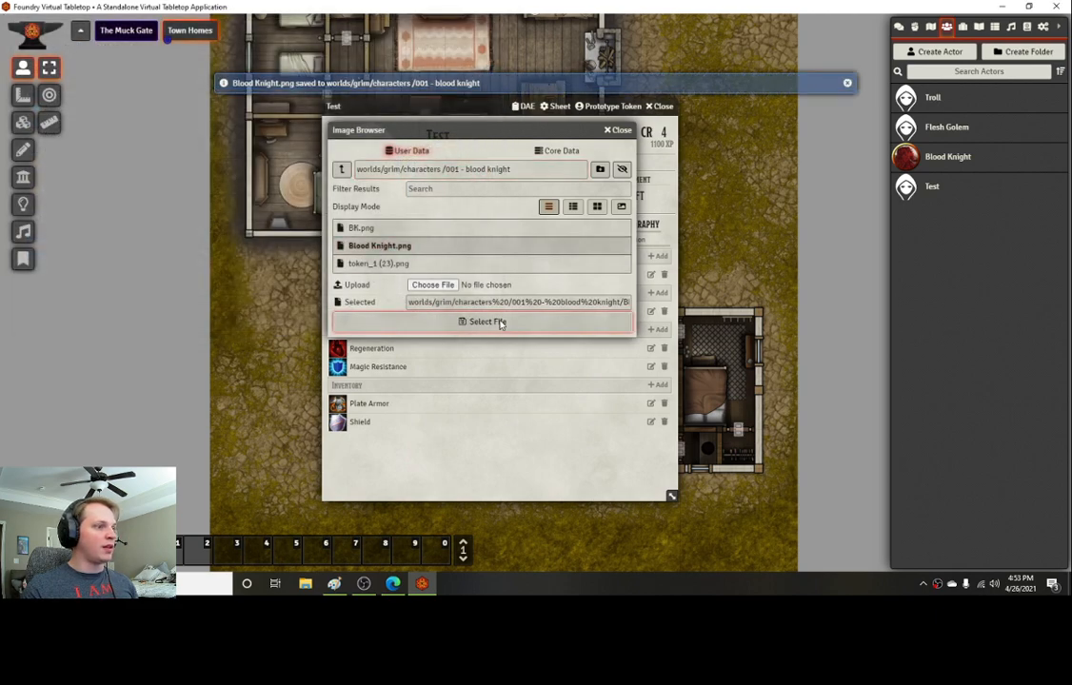
pyautogui.click(490, 318)
# Step: Open the prototype token settings and set the token image to Blood Knight.png from the blood knight folder
pyautogui.click(507, 141)
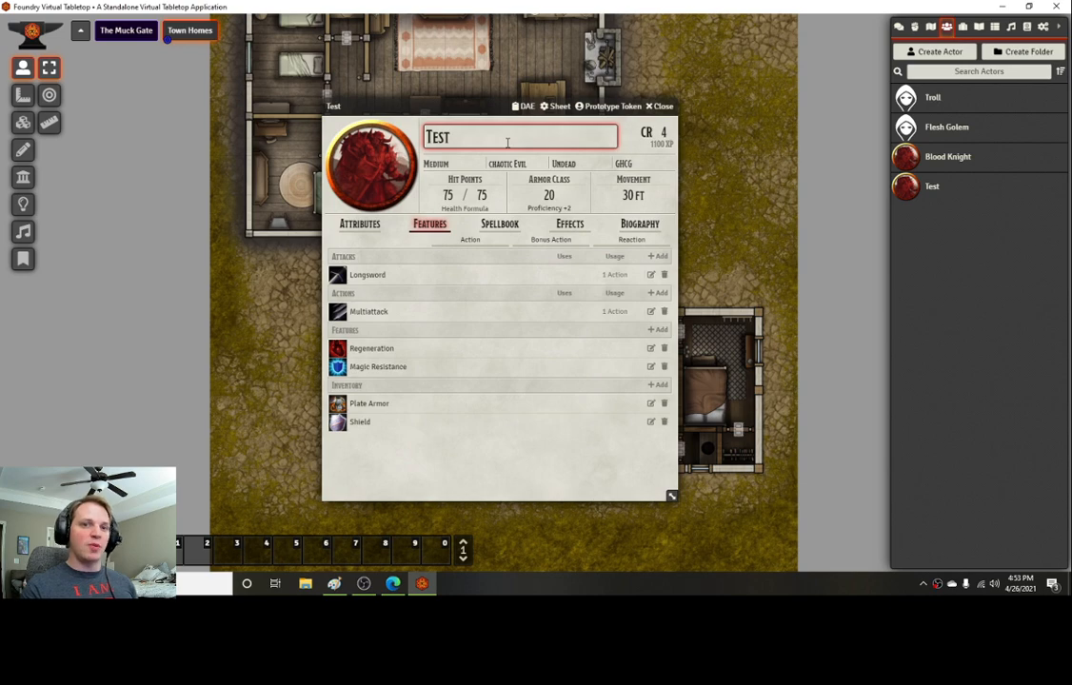
pyautogui.click(609, 106)
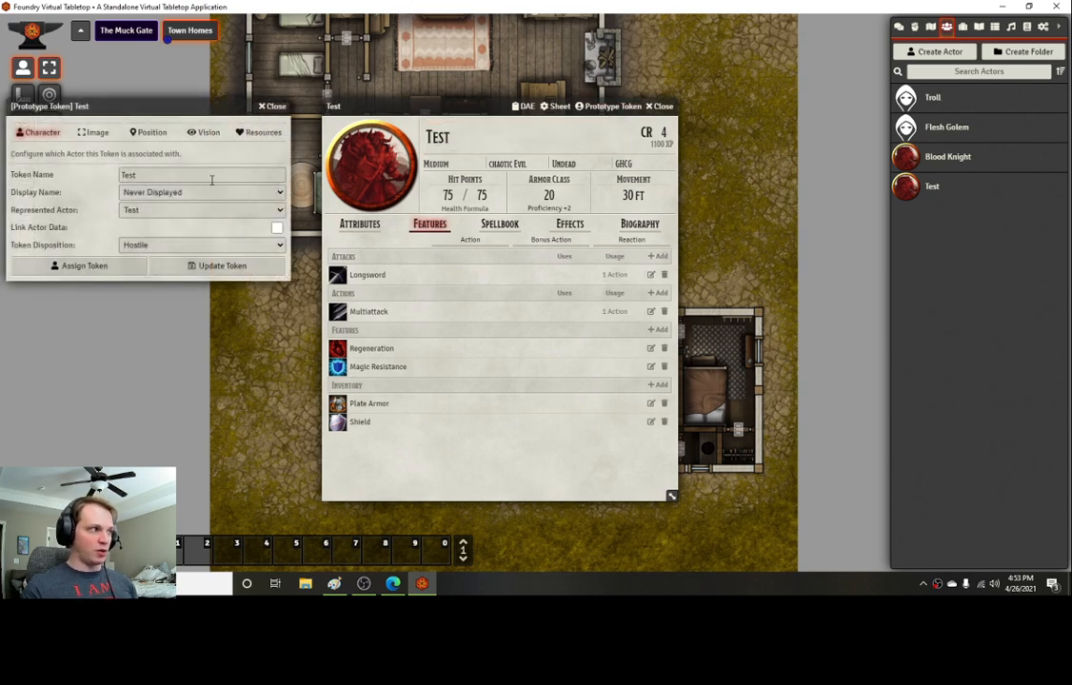
pyautogui.click(92, 133)
pyautogui.click(197, 175)
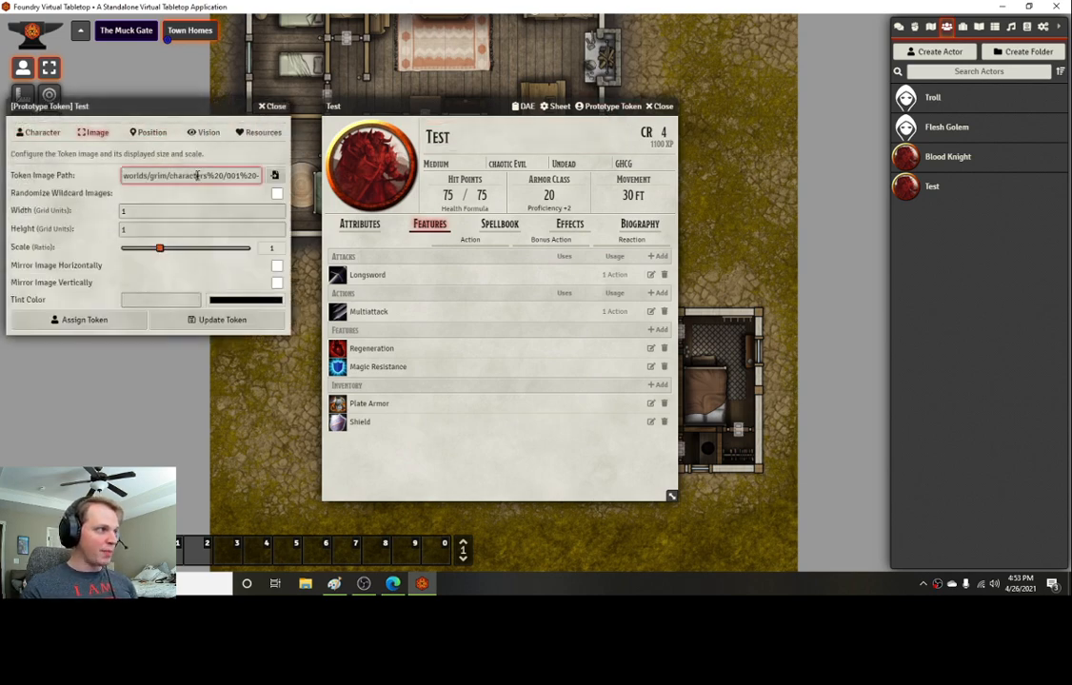
pyautogui.moveTo(197, 175); pyautogui.dragTo(338, 194)
pyautogui.click(274, 175)
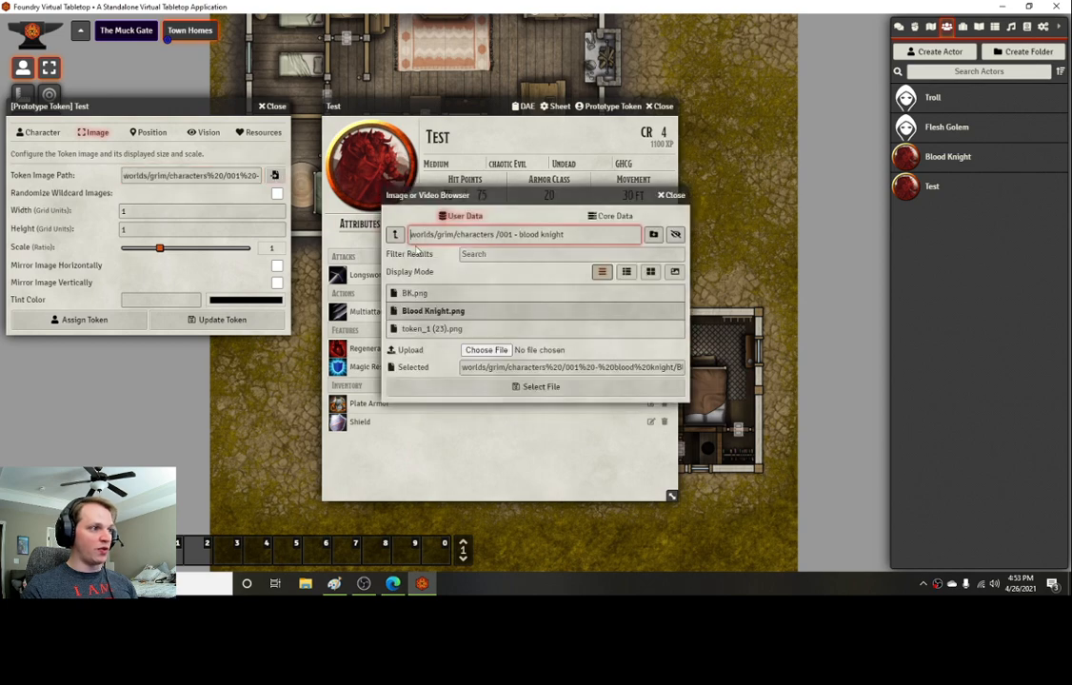
pyautogui.click(674, 271)
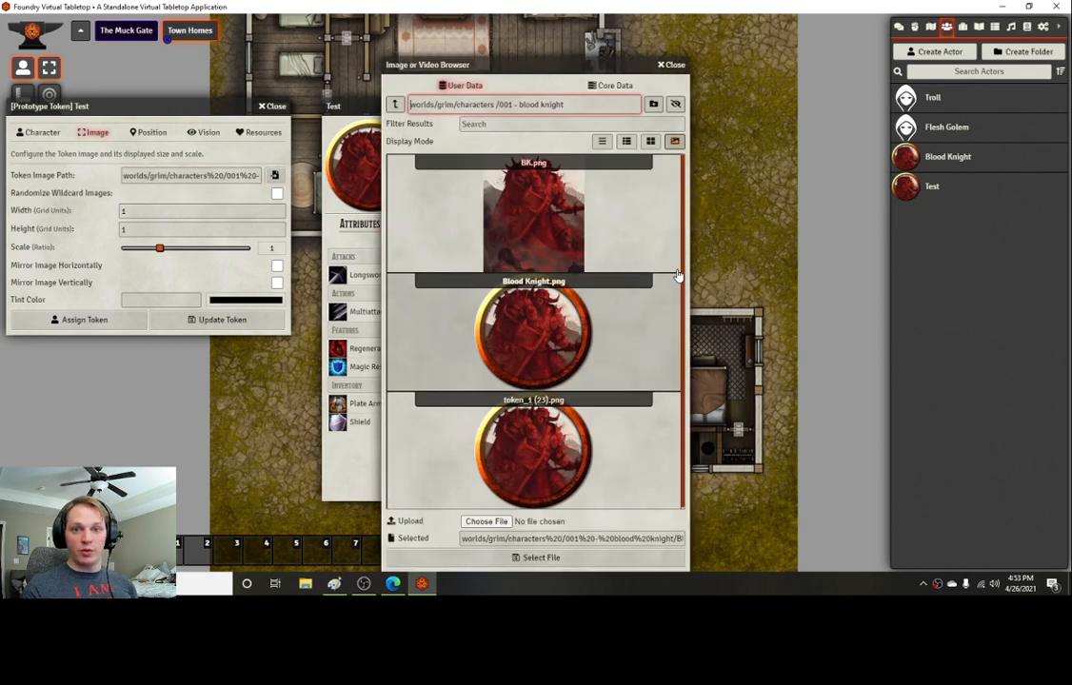
pyautogui.click(540, 342)
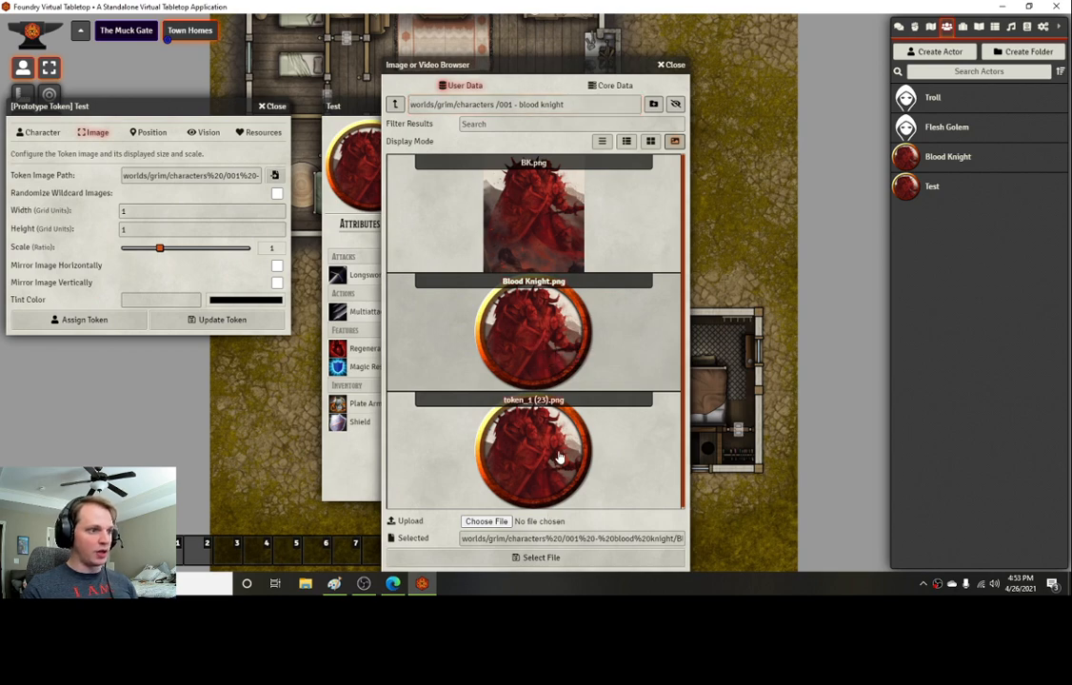
pyautogui.click(552, 449)
pyautogui.click(543, 368)
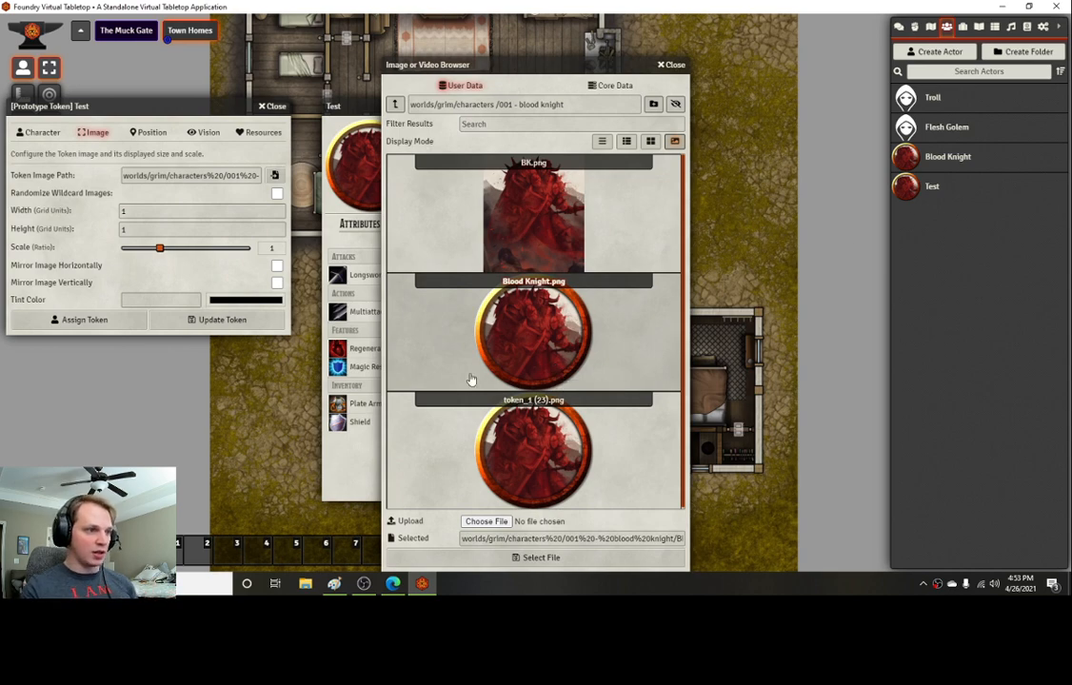
pyautogui.click(541, 558)
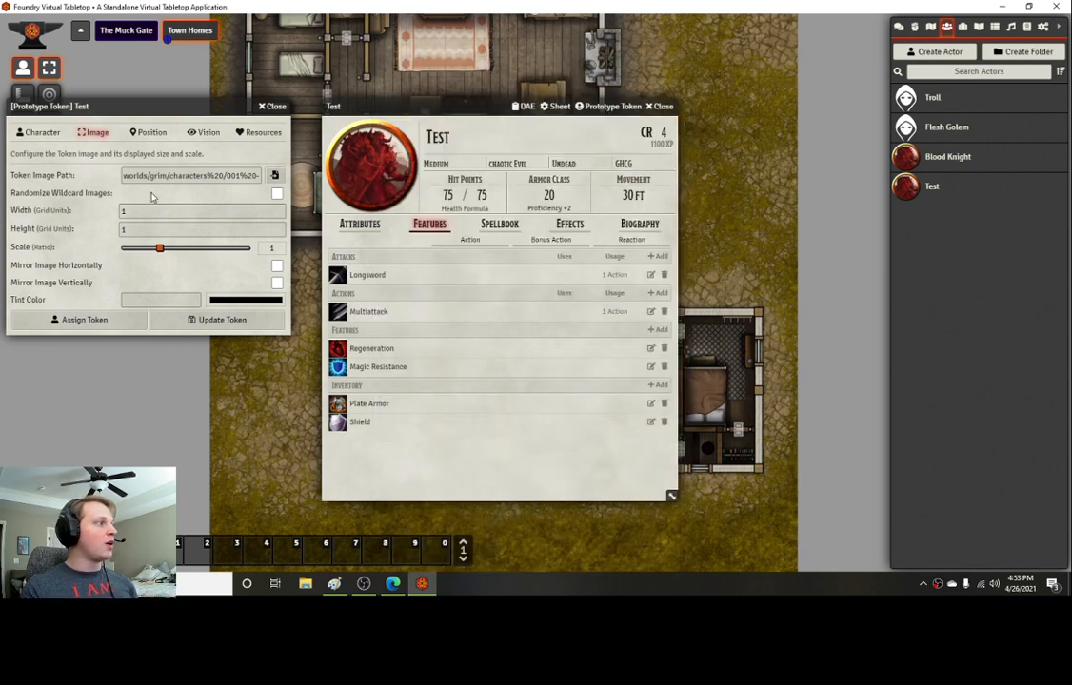
# Step: Rename the prototype token Blood Knight and set its display name to Hovered by Owner
pyautogui.click(42, 139)
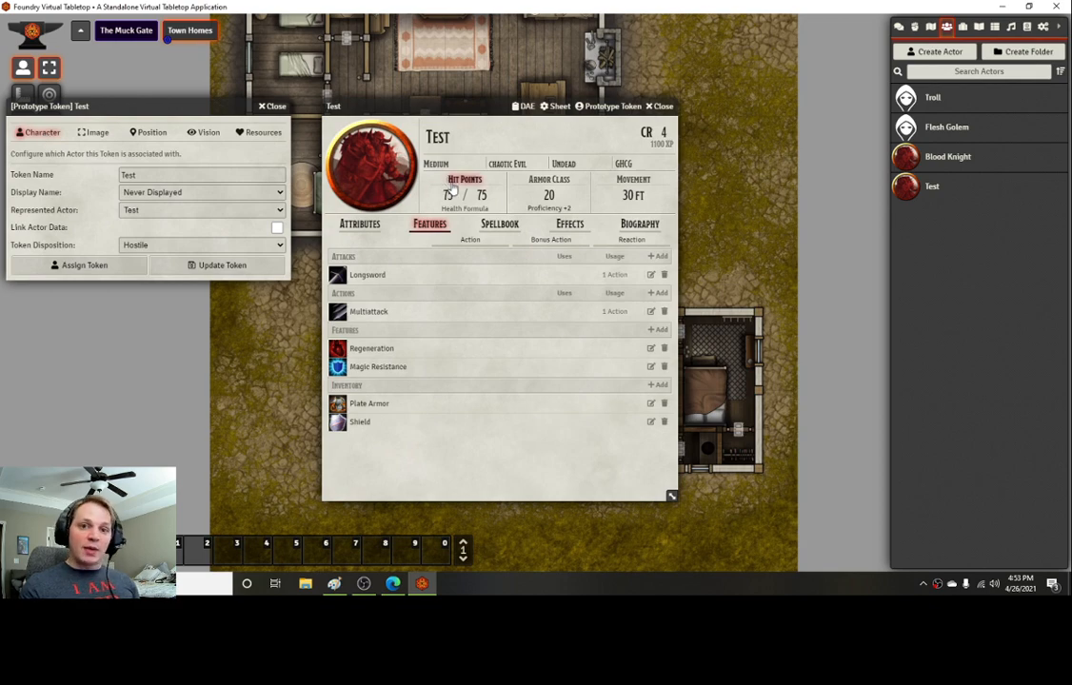
pyautogui.moveTo(167, 103); pyautogui.dragTo(500, 142)
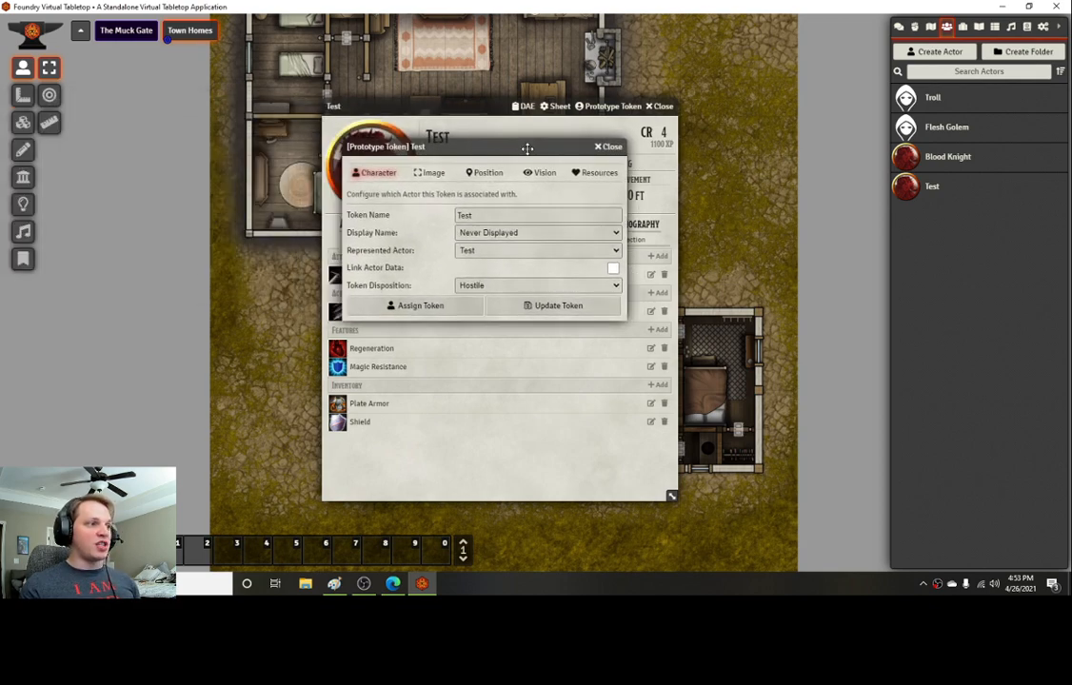
pyautogui.click(364, 220)
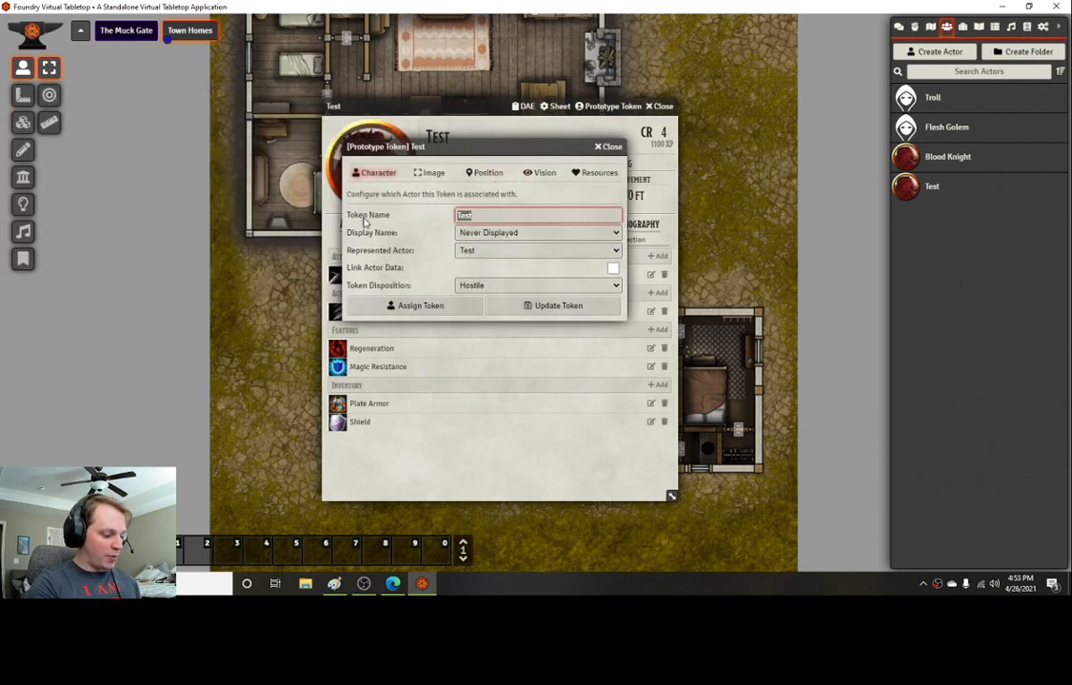
pyautogui.write('Blood Knight')
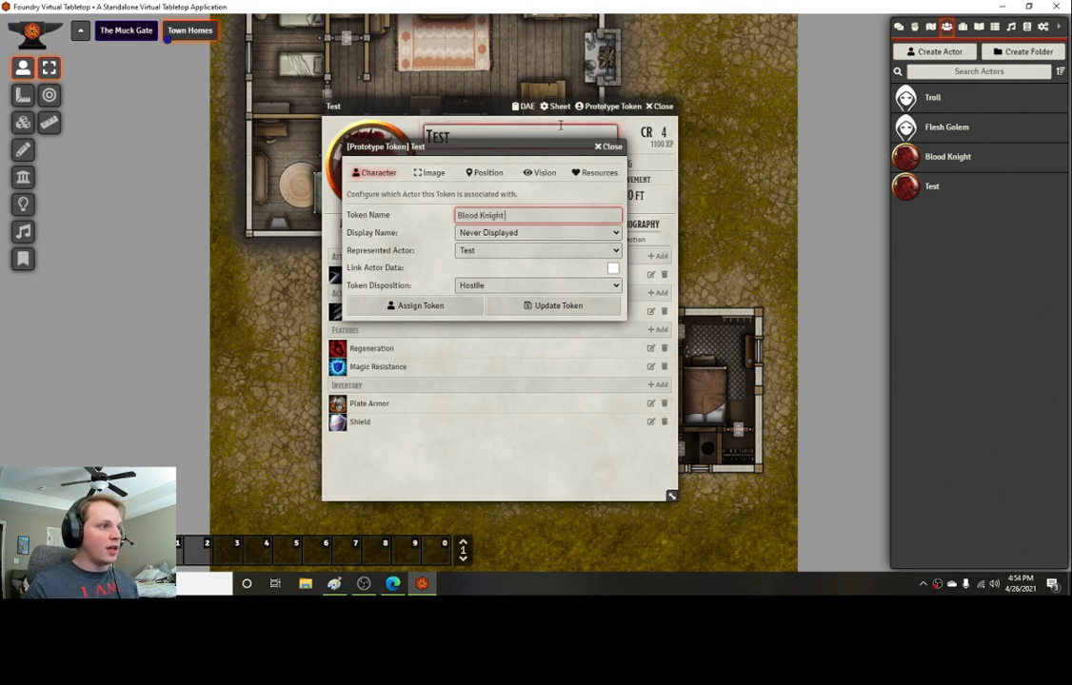
pyautogui.click(494, 233)
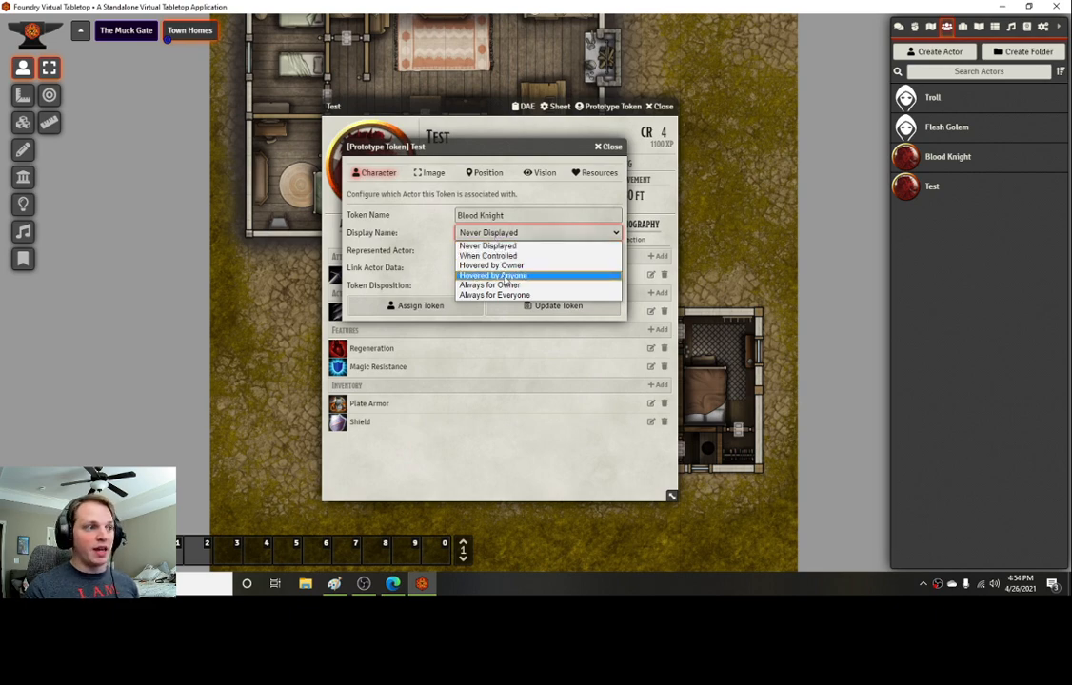
pyautogui.click(505, 271)
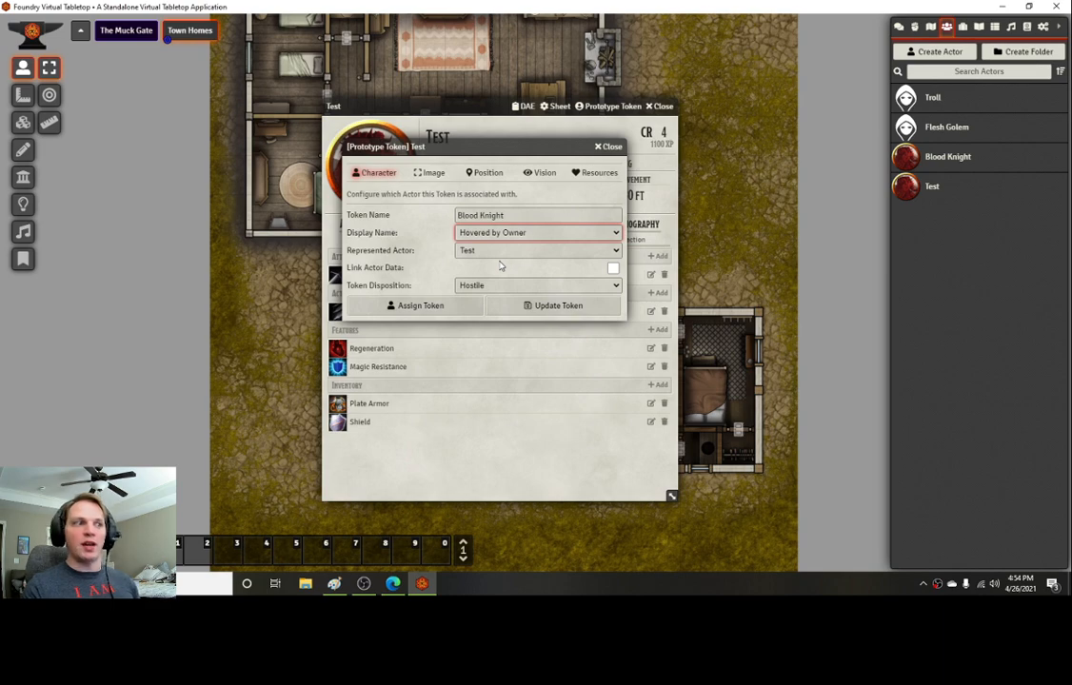
# Step: Set the token's represented actor to Blood Knight
pyautogui.click(533, 250)
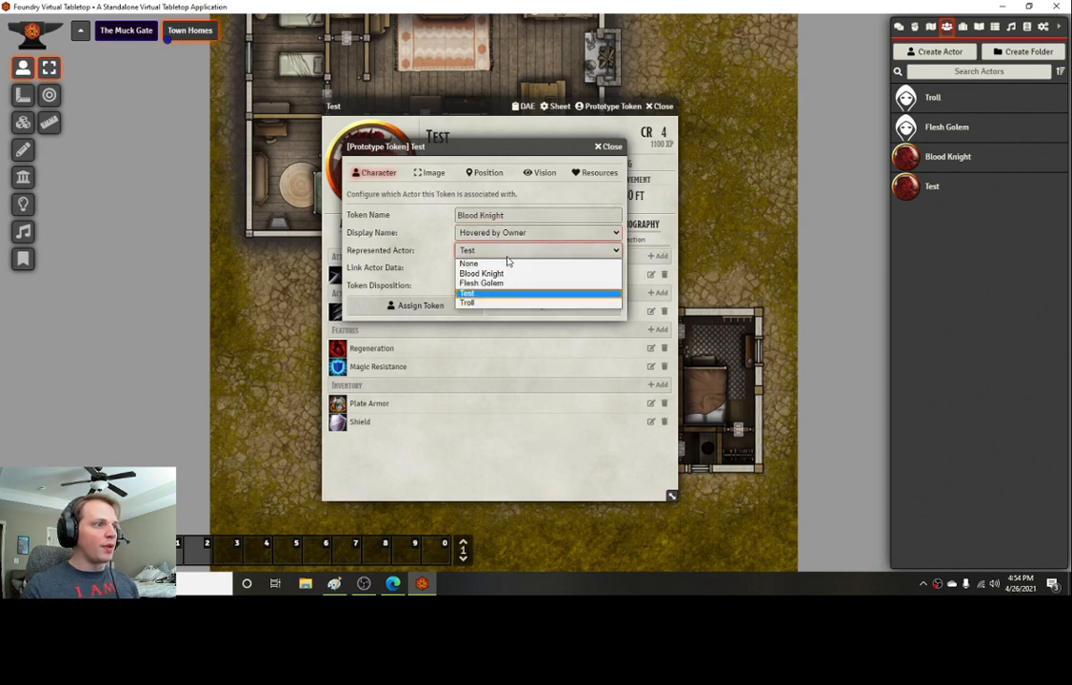
pyautogui.click(495, 281)
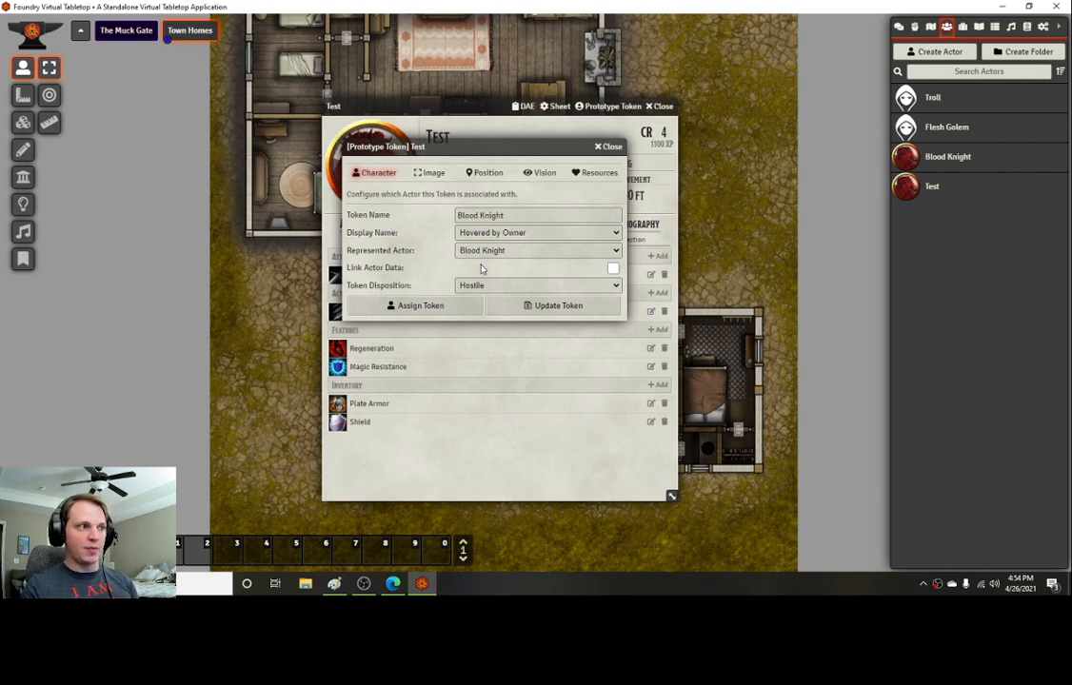
pyautogui.click(430, 173)
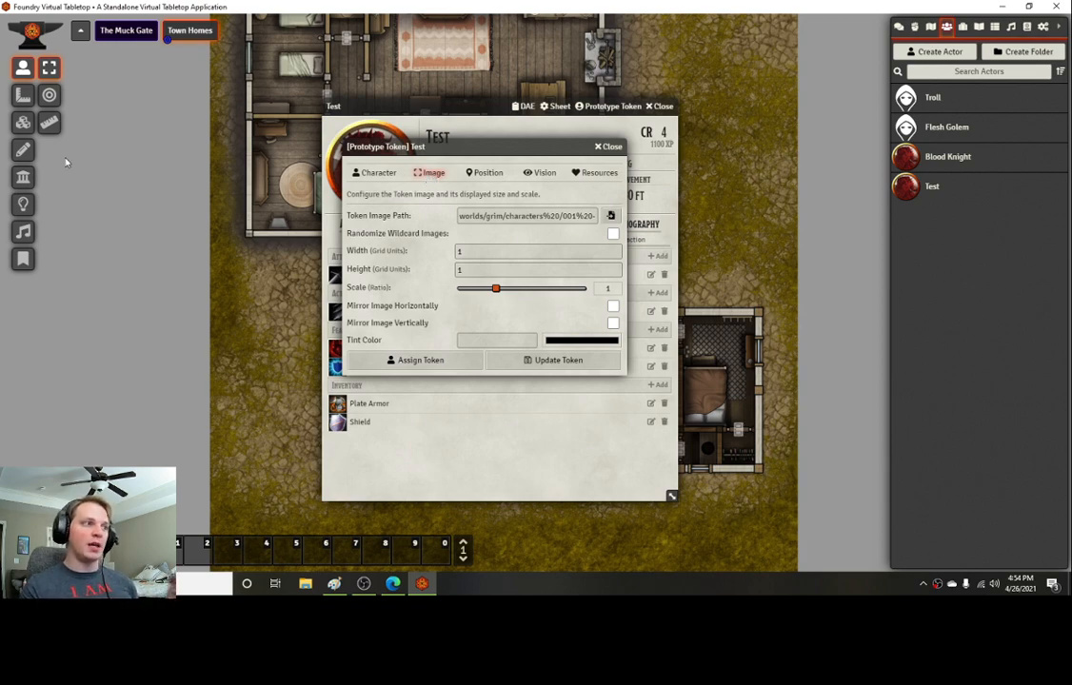
pyautogui.click(376, 173)
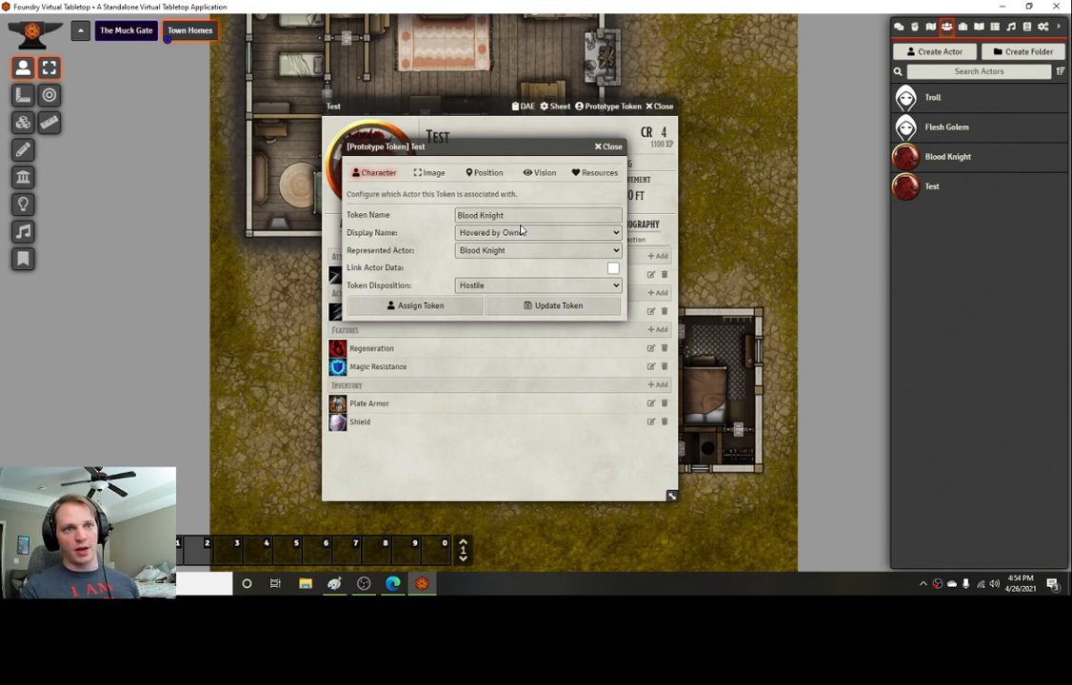
pyautogui.click(429, 172)
# Step: Enable vision for the token and set its bright vision to 60
pyautogui.click(485, 173)
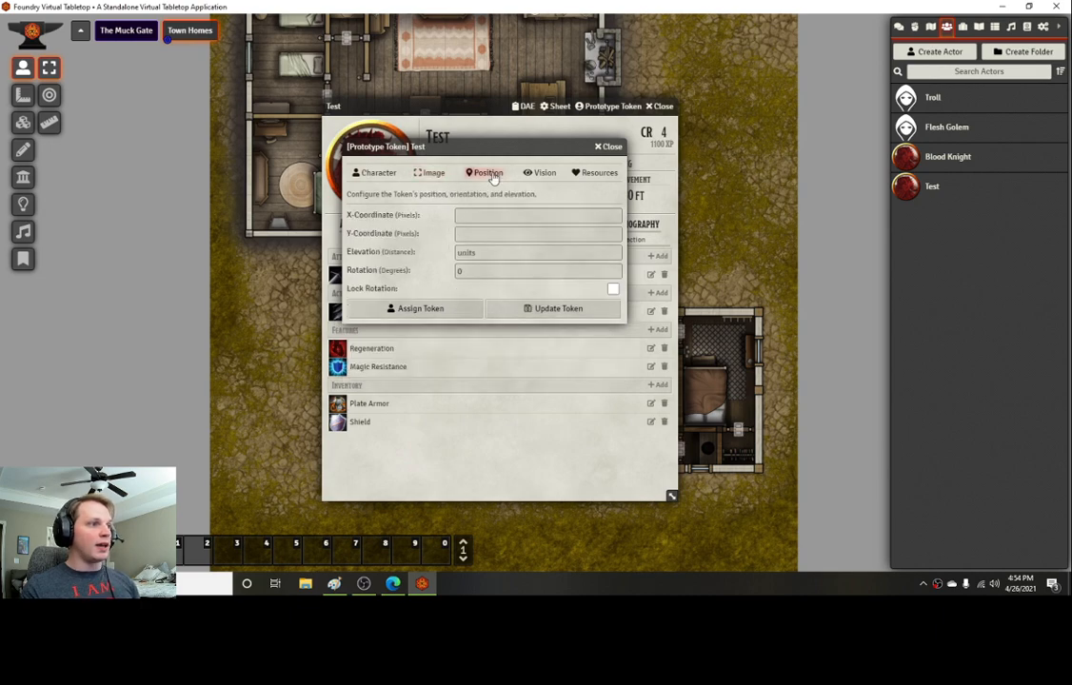
pyautogui.click(541, 172)
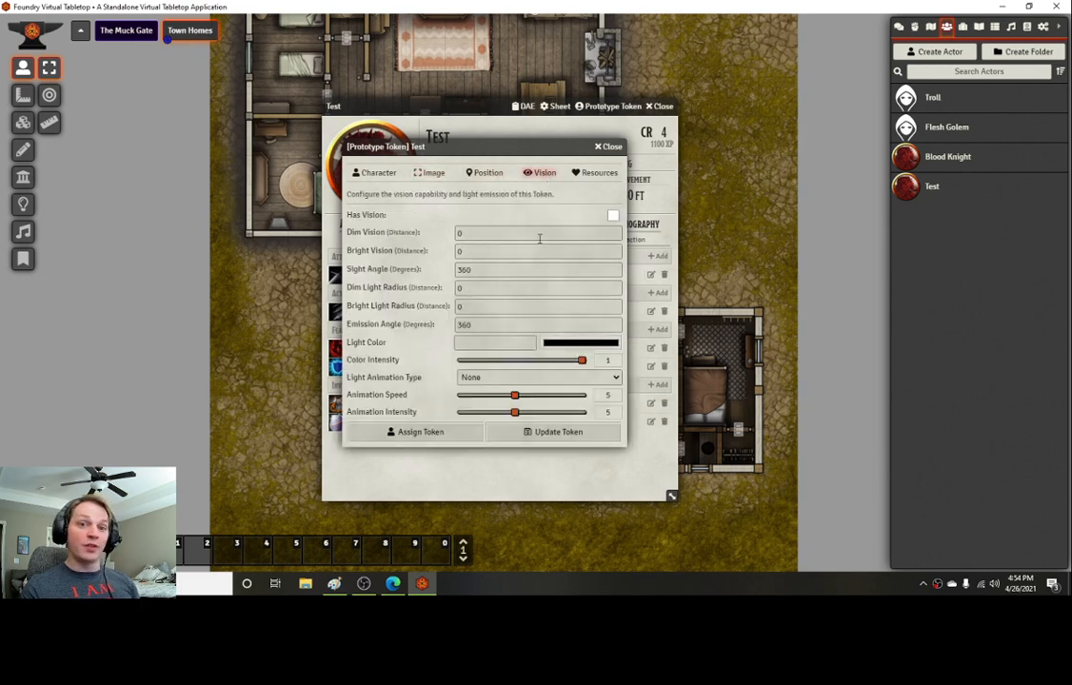
pyautogui.click(613, 216)
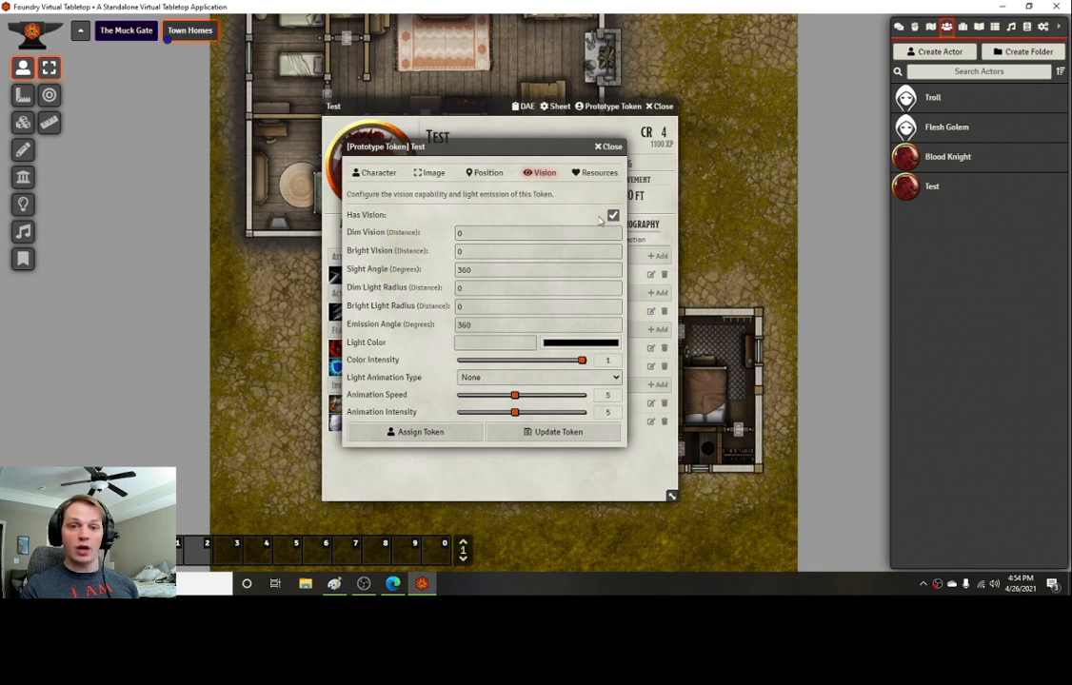
pyautogui.doubleClick(485, 250)
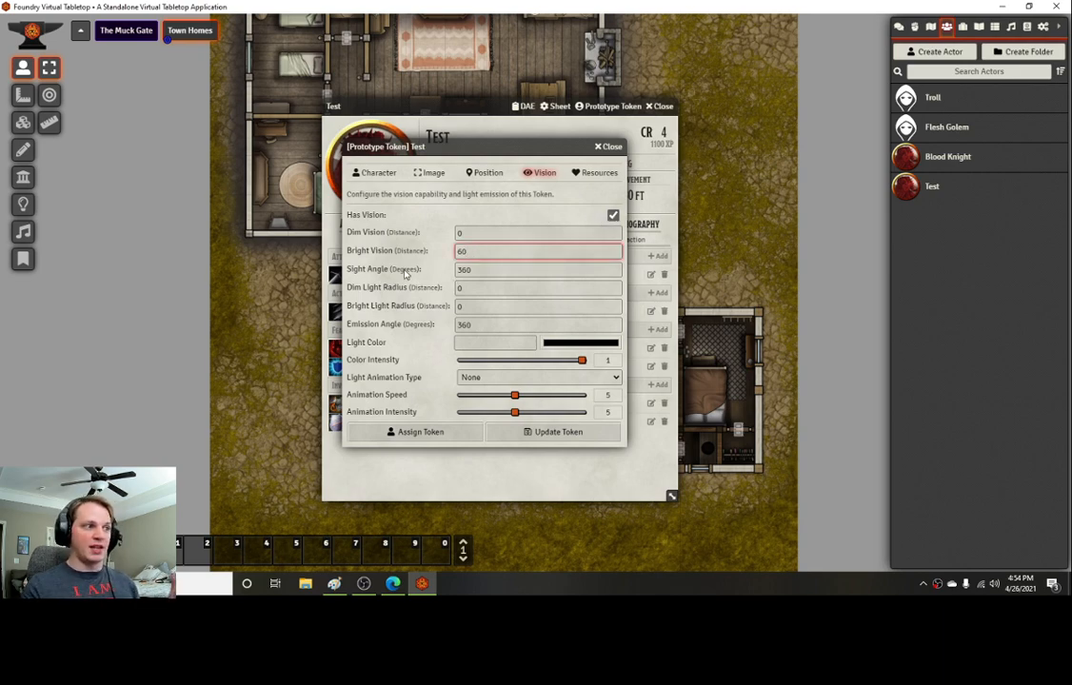
pyautogui.click(409, 273)
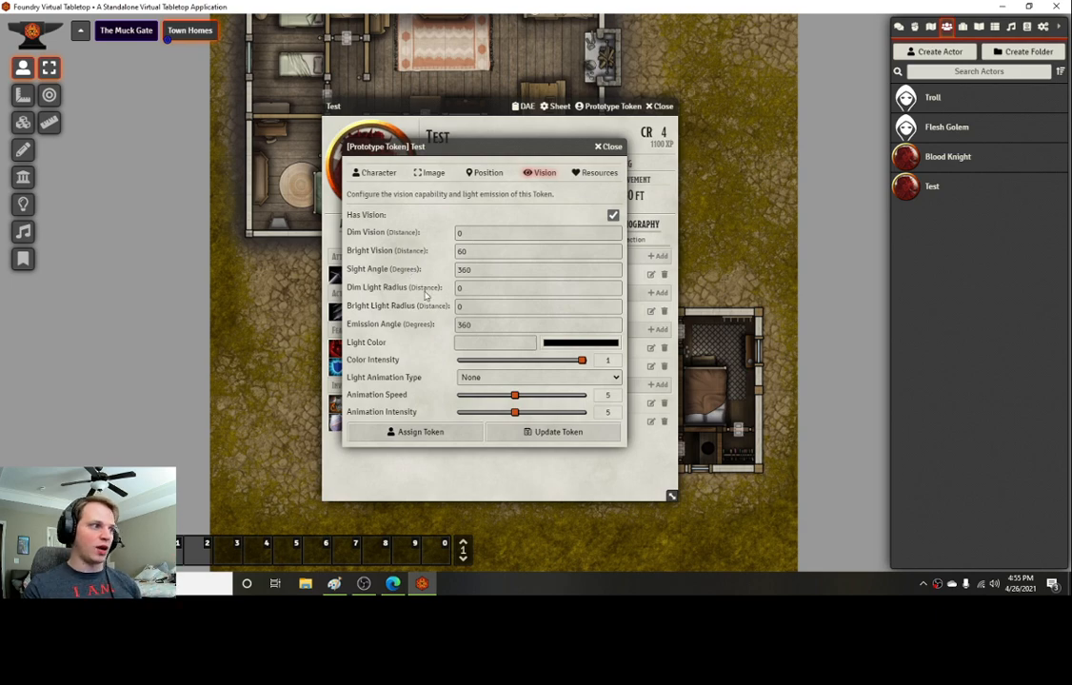
# Step: Set the token's resource bars to show when Hovered by Anyone, with Bar 1 tracking attributes.hp, and update the token
pyautogui.click(600, 172)
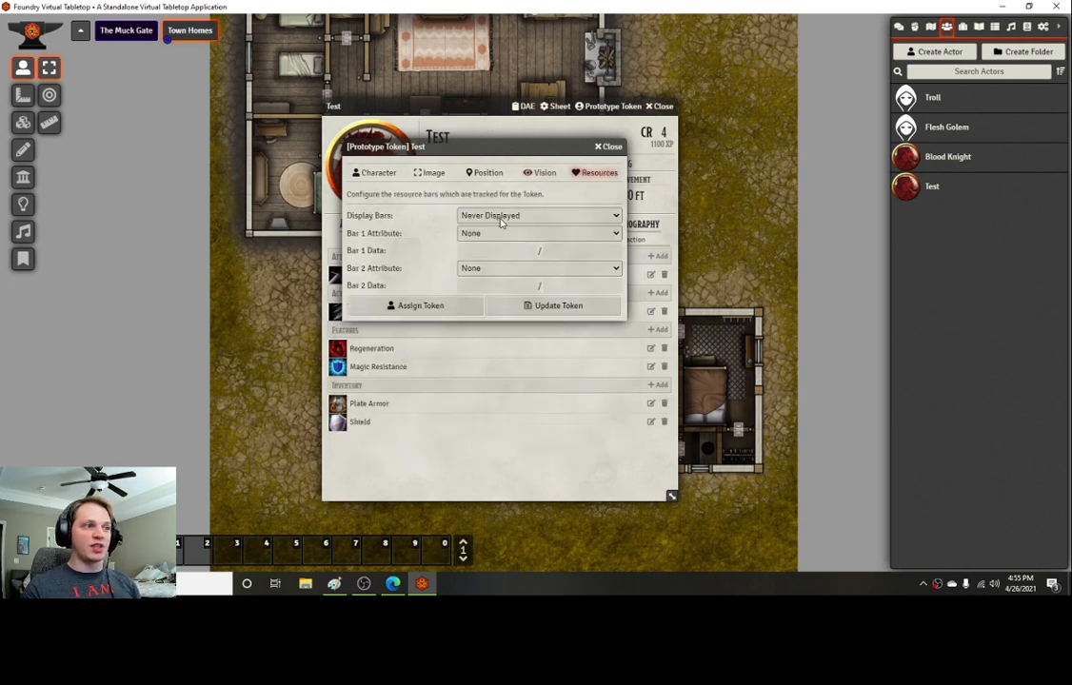
pyautogui.click(502, 217)
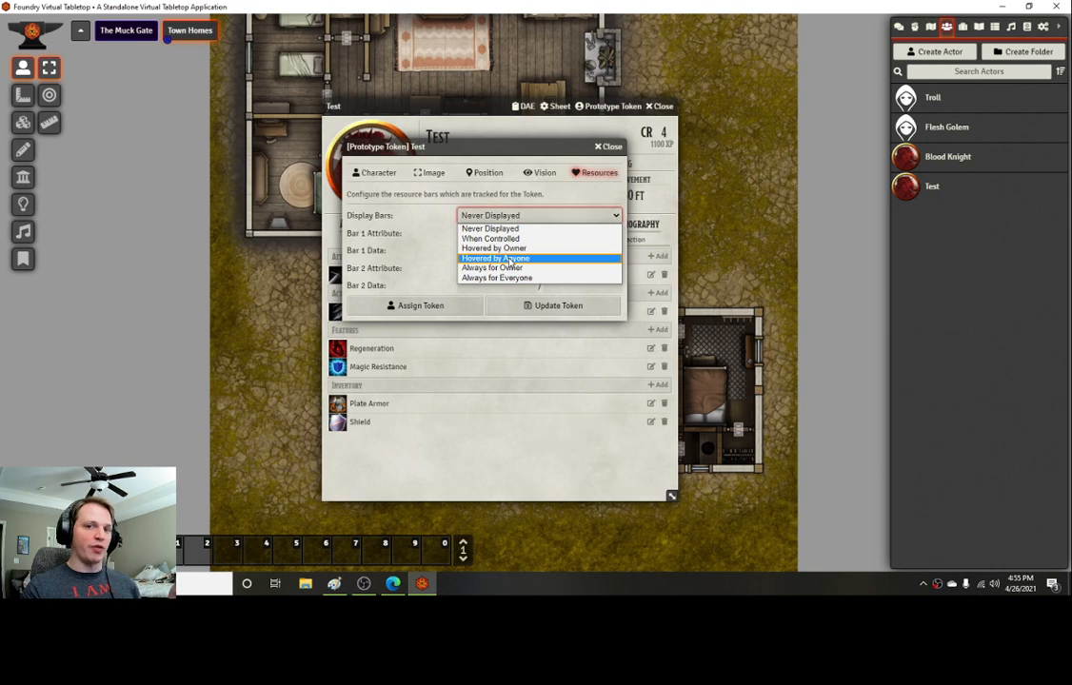
pyautogui.click(512, 259)
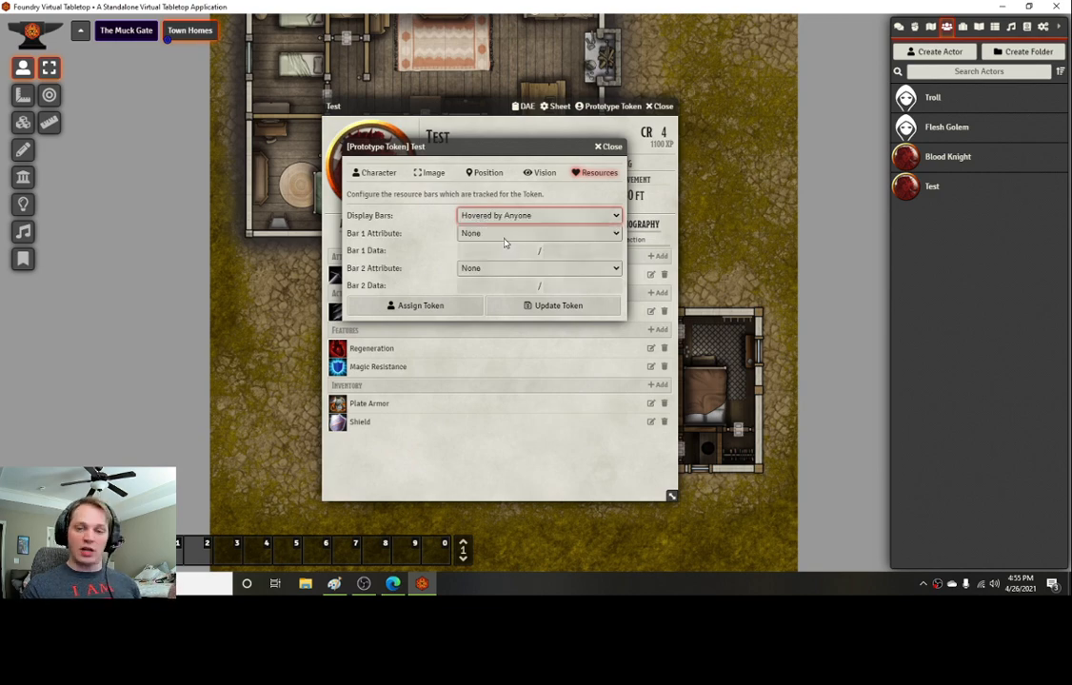
pyautogui.click(504, 235)
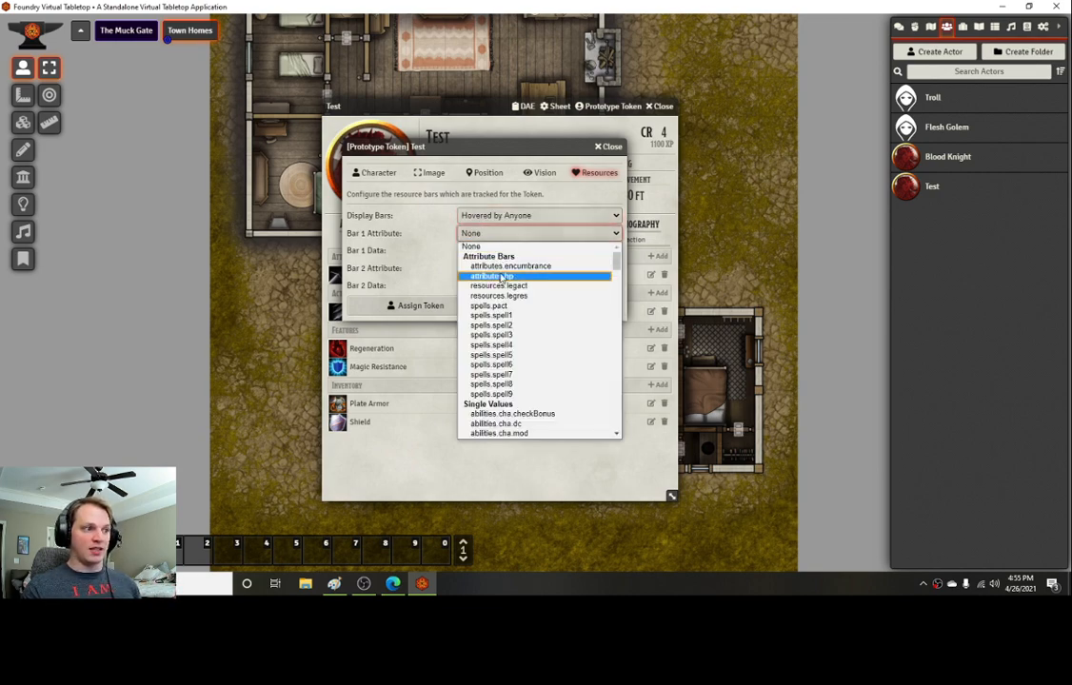
pyautogui.click(512, 270)
pyautogui.press('Down')
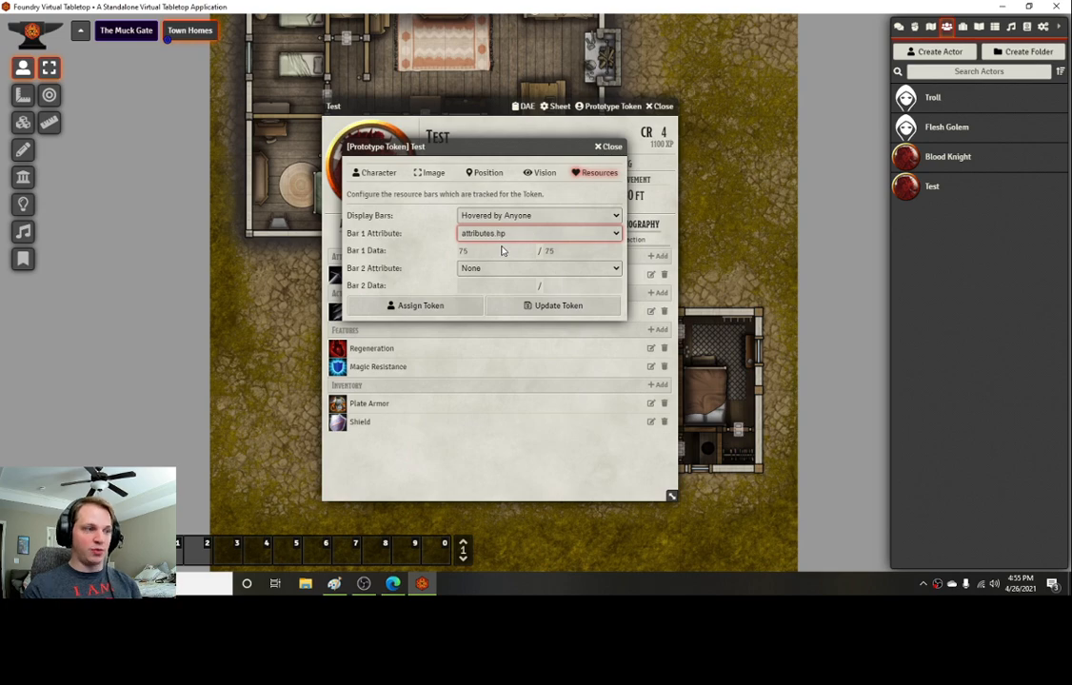
pyautogui.click(417, 258)
pyautogui.click(528, 307)
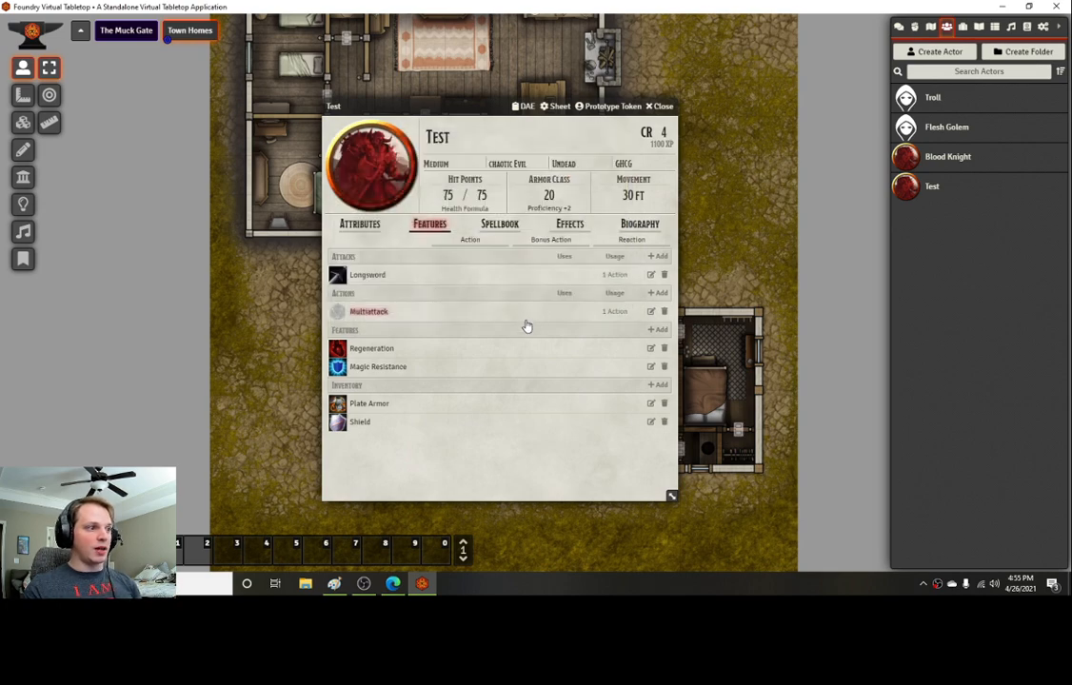
# Step: Copy the Blood Knight description from the Grim Hollow Campaign Guide PDF and paste it into the actor's biography
pyautogui.click(499, 228)
pyautogui.click(429, 224)
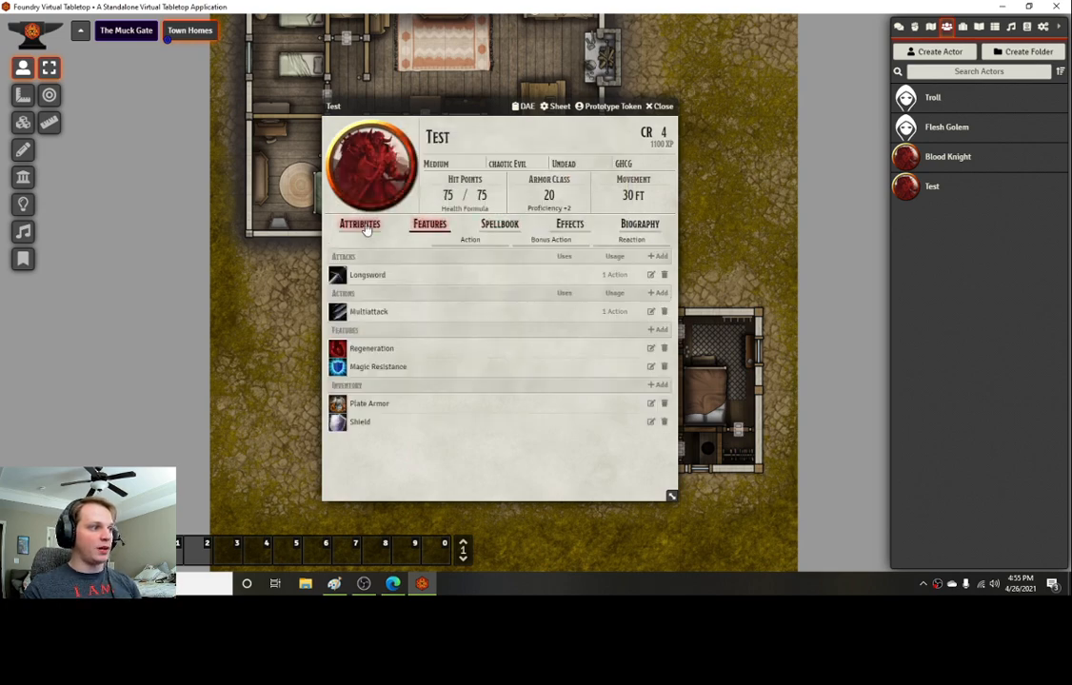
pyautogui.click(360, 223)
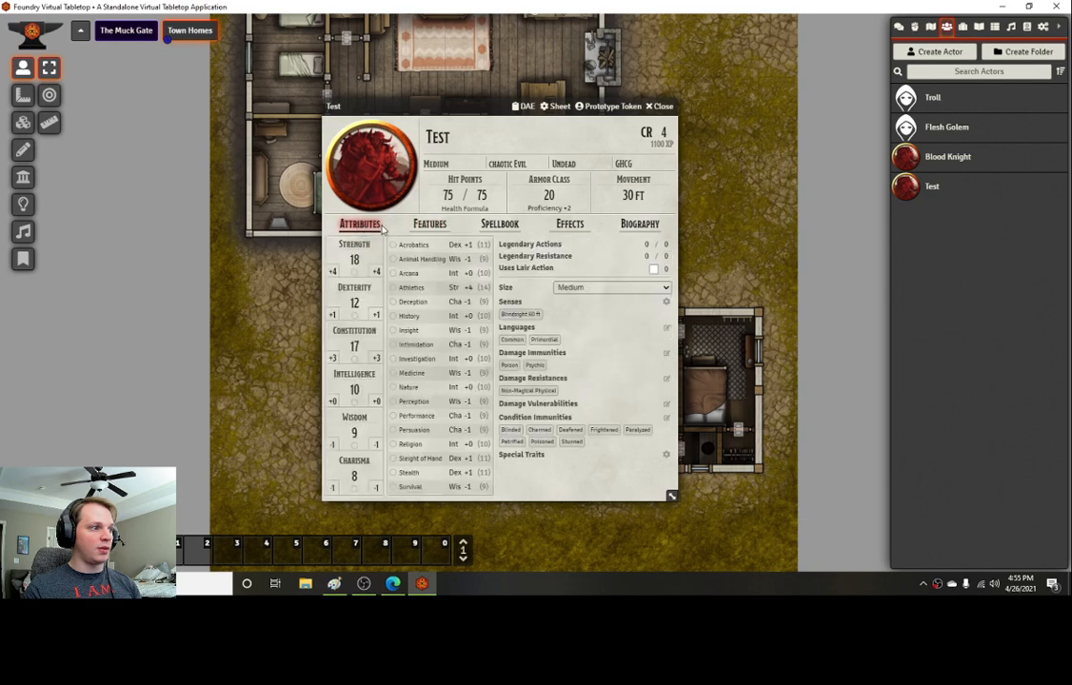
pyautogui.click(640, 223)
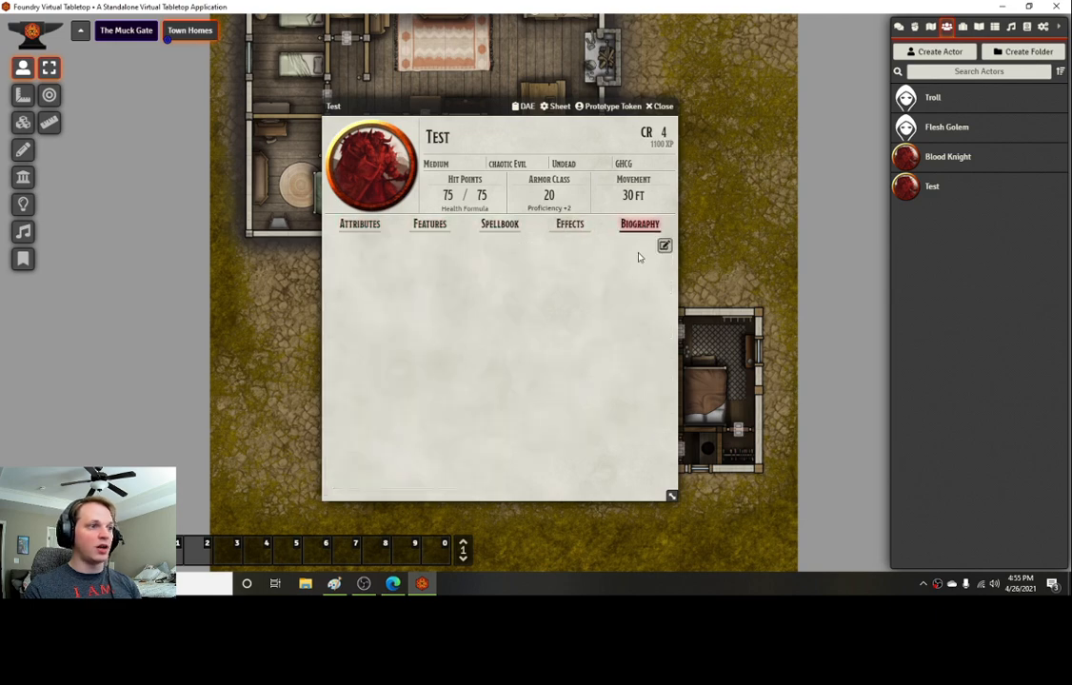
pyautogui.click(392, 584)
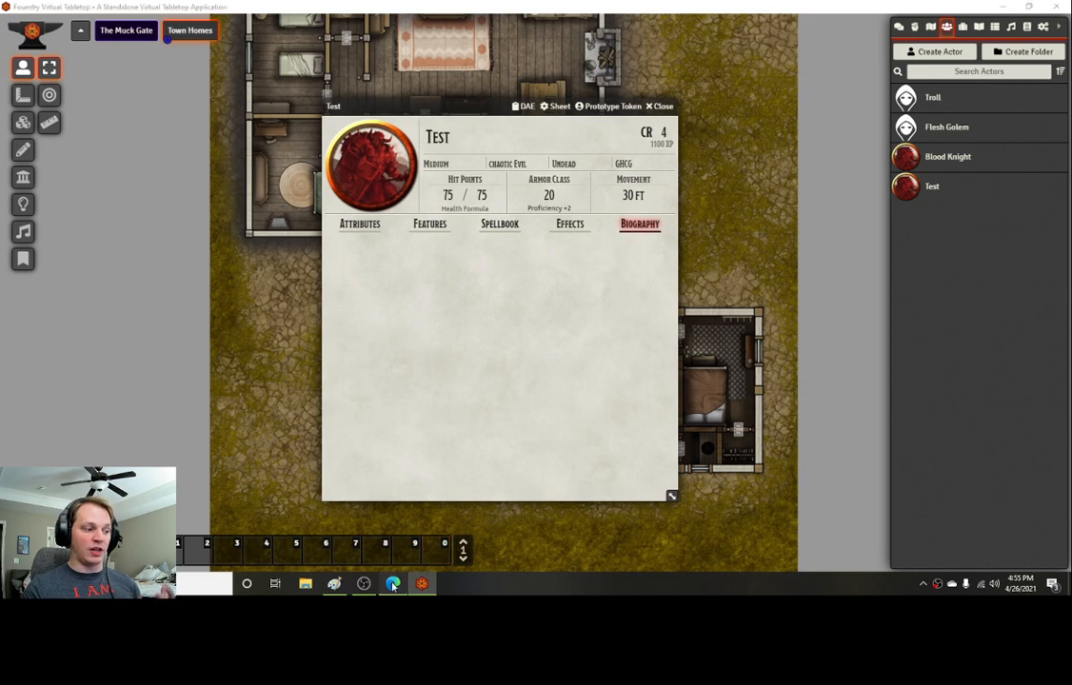
pyautogui.click(90, 14)
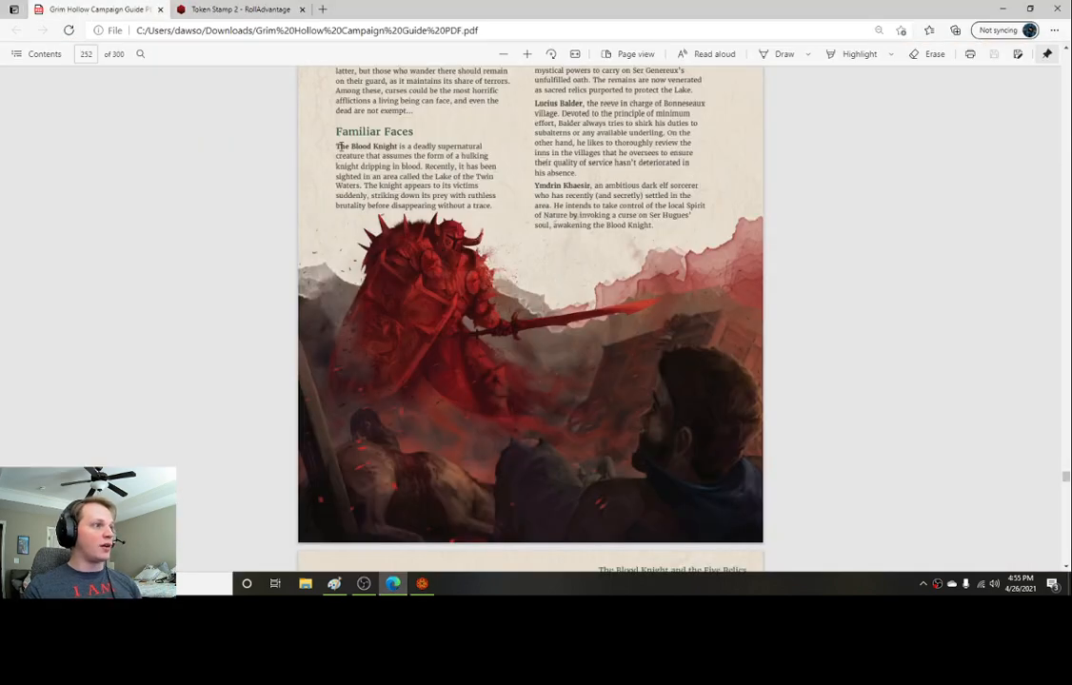
pyautogui.moveTo(335, 145); pyautogui.dragTo(493, 207)
pyautogui.hotkey('ctrl', 'c')
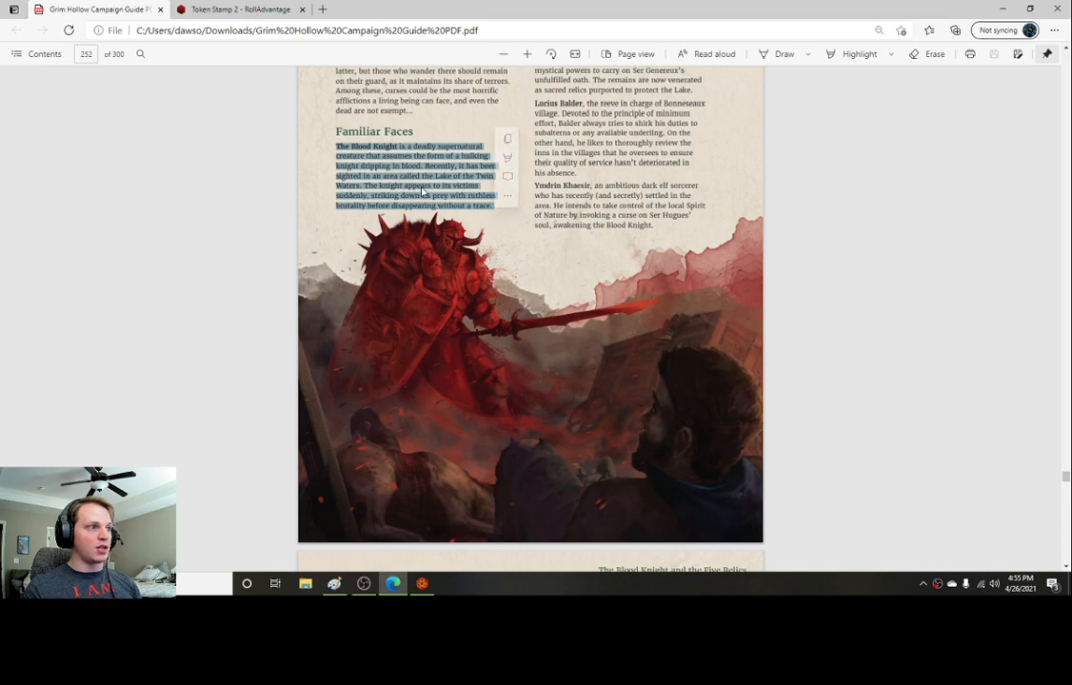
pyautogui.hotkey('alt', 'Tab')
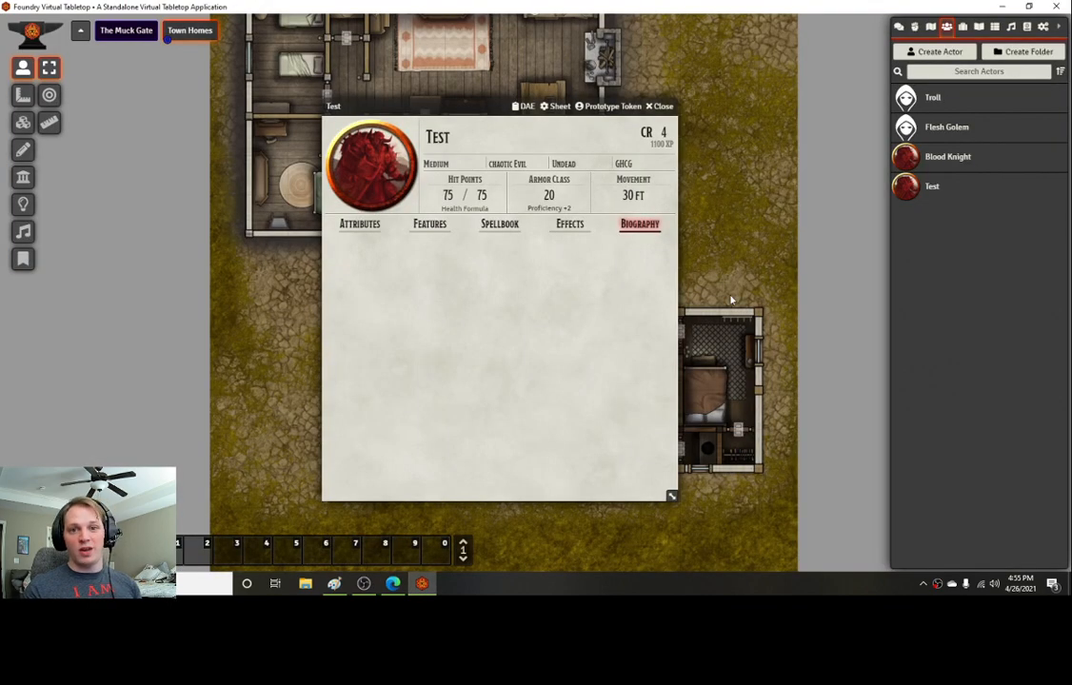
pyautogui.click(666, 247)
pyautogui.hotkey('ctrl', 'v')
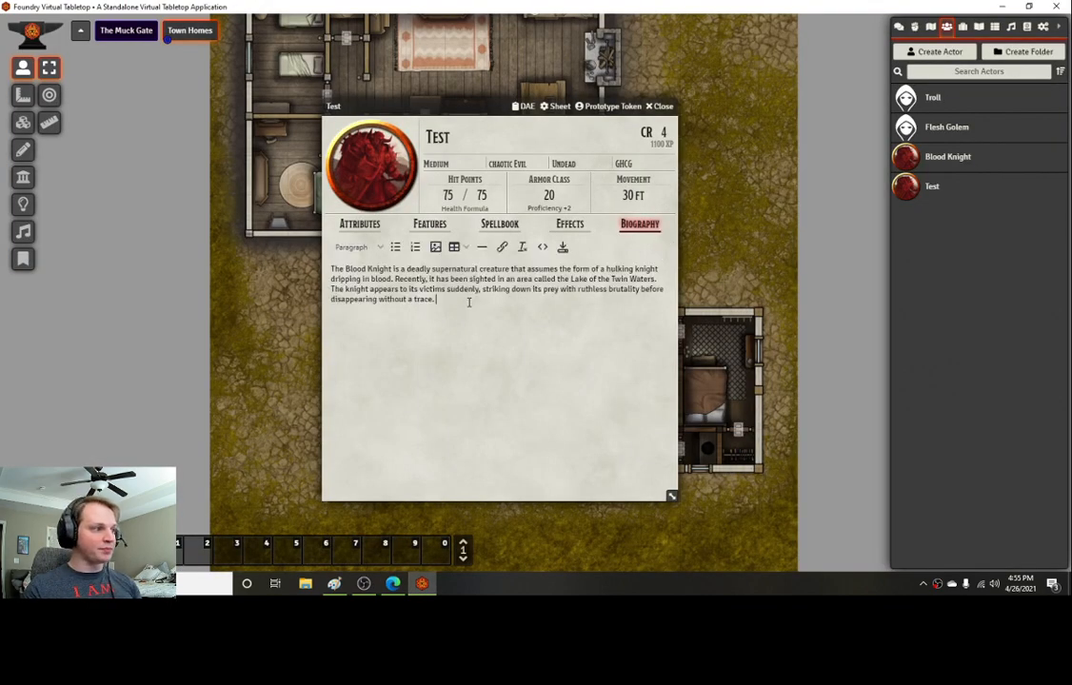
# Step: Add a bold "Image:" label on a new line above the biography text
pyautogui.click(333, 271)
pyautogui.press('Return')
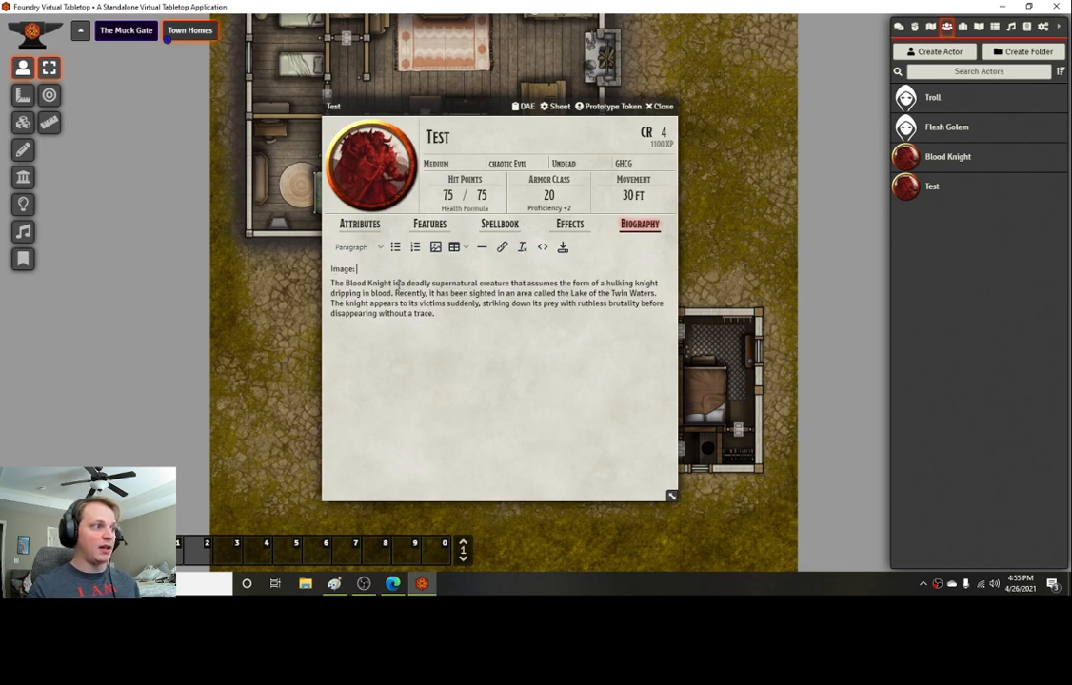
pyautogui.moveTo(358, 269); pyautogui.dragTo(323, 274)
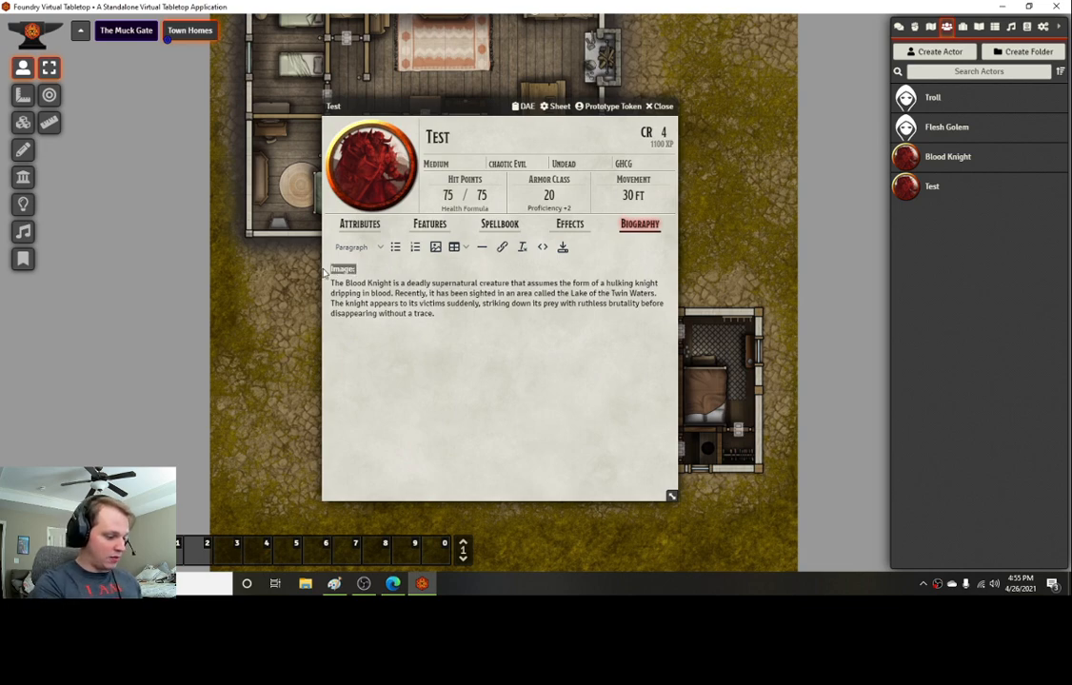
pyautogui.hotkey('ctrl', 'b')
pyautogui.click(450, 400)
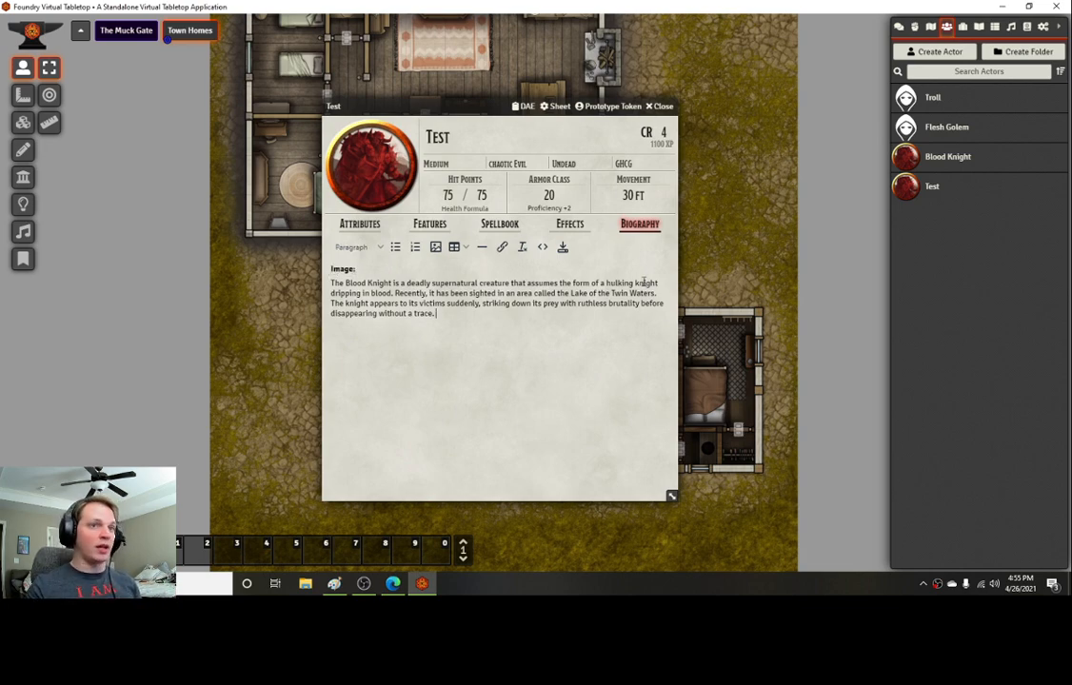
# Step: Open the NPCs journal folder and view the existing Blood Knight journal entry
pyautogui.click(979, 25)
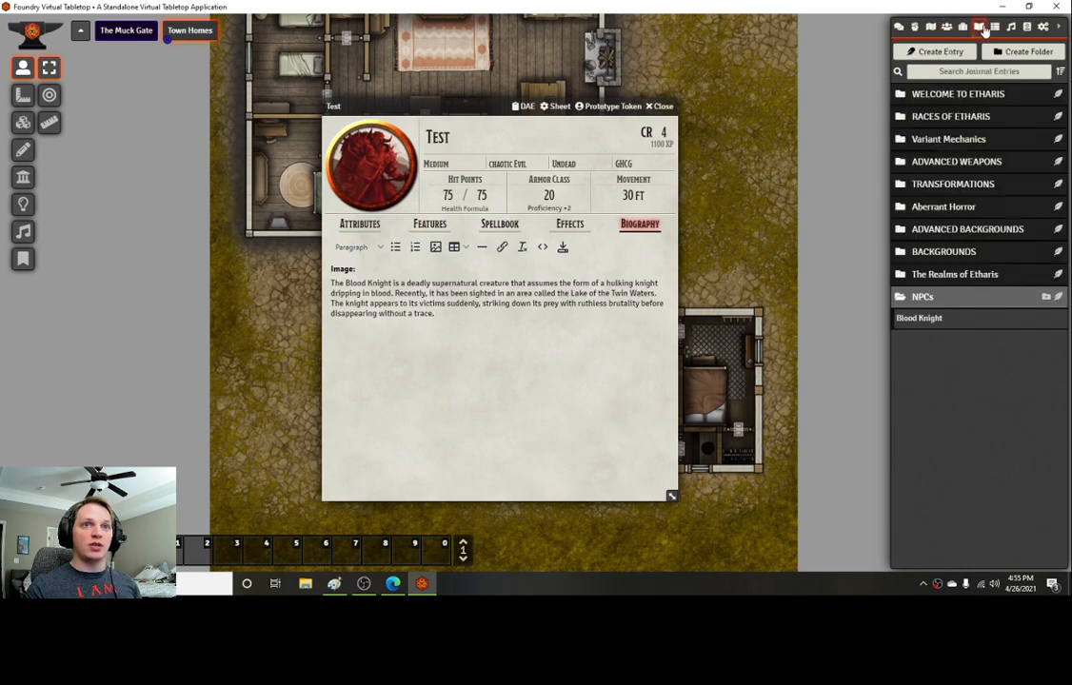
pyautogui.click(932, 299)
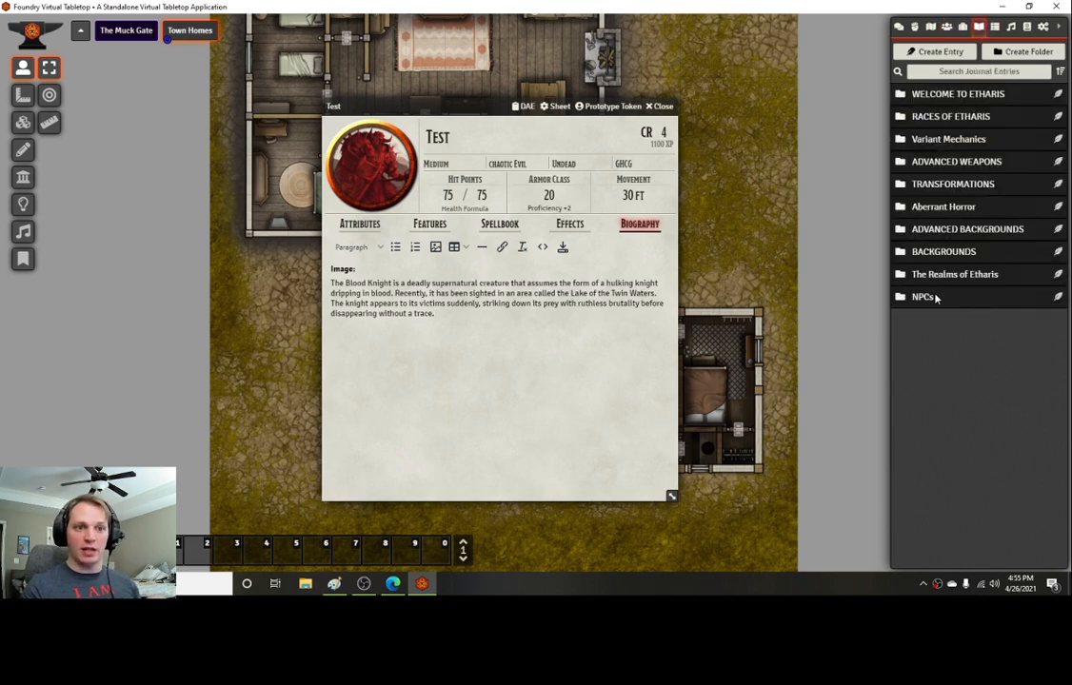
pyautogui.click(939, 298)
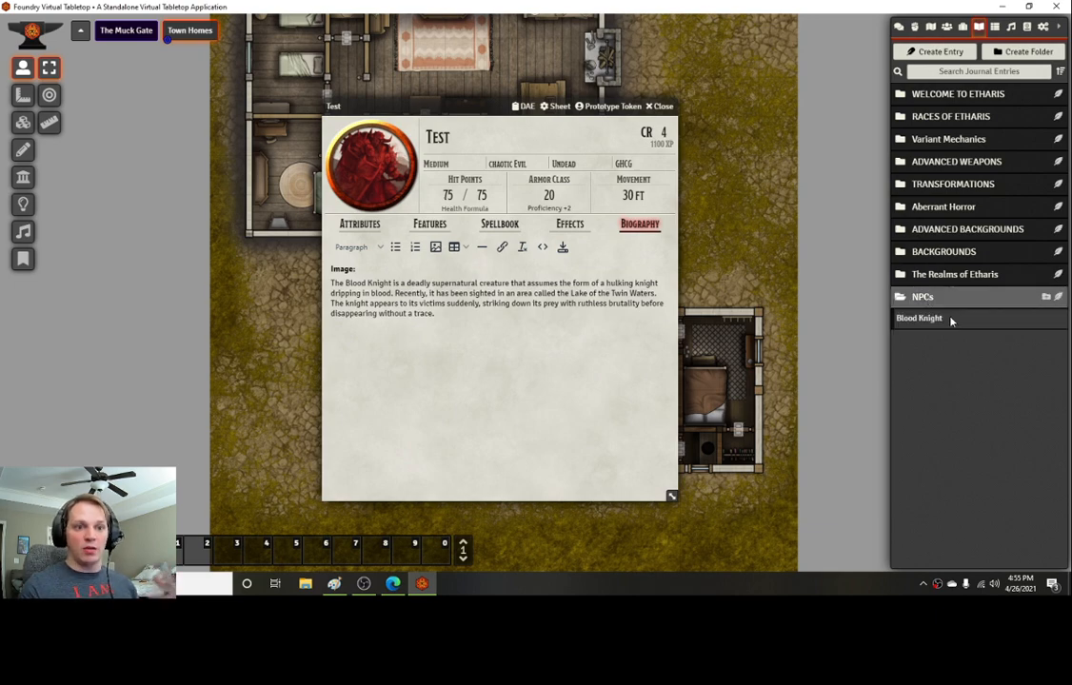
pyautogui.click(954, 320)
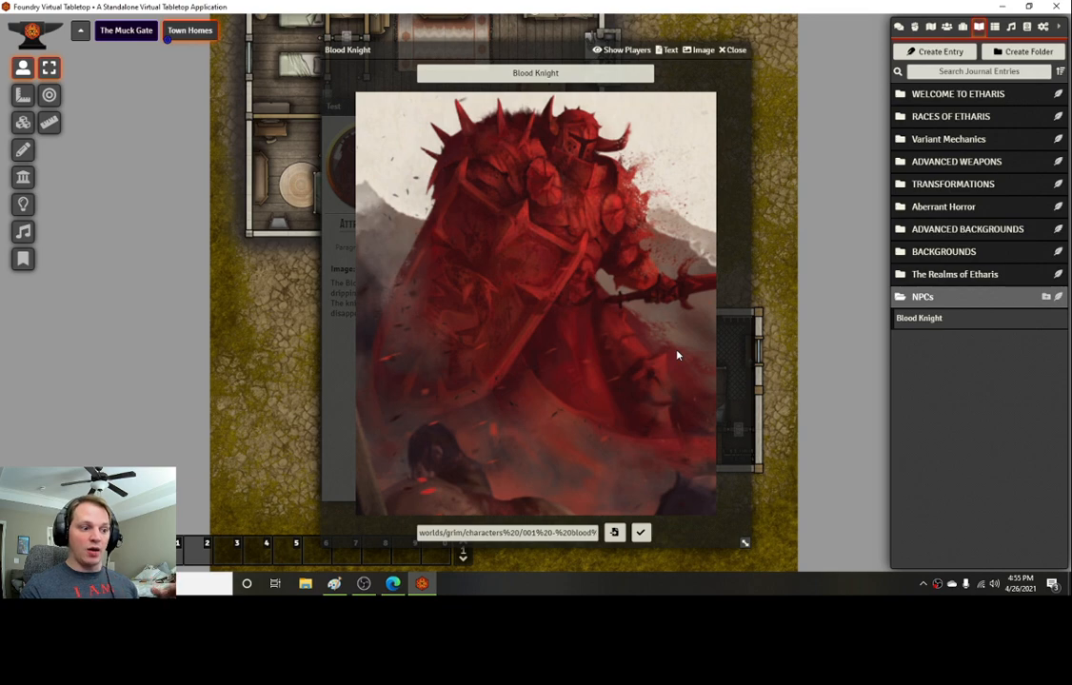
pyautogui.click(734, 50)
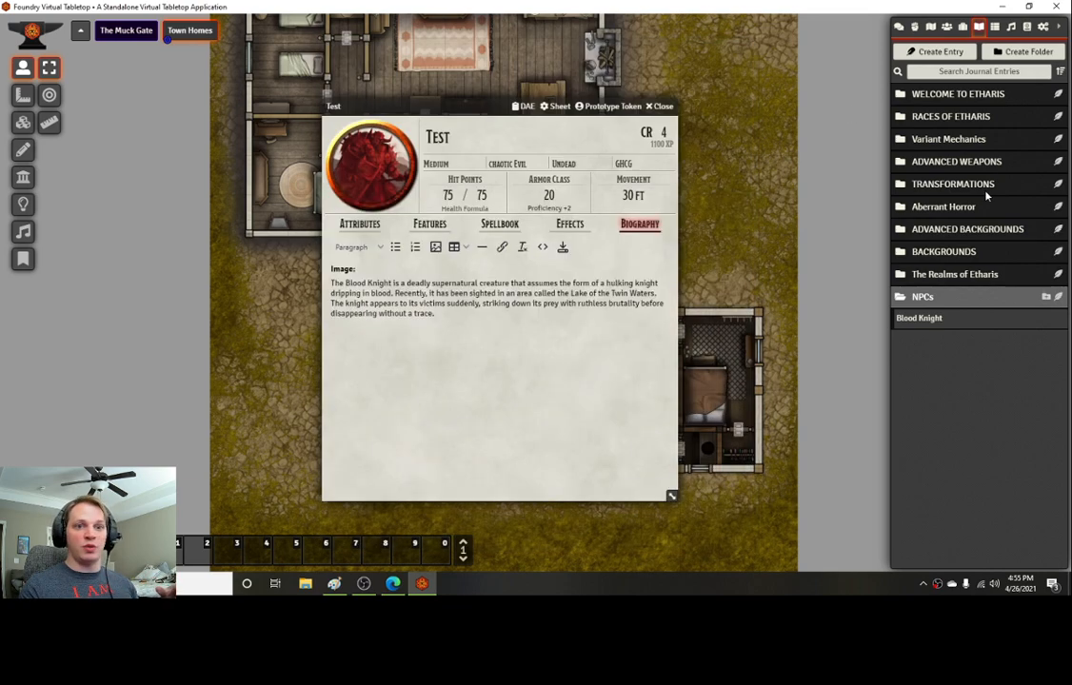
# Step: Create a journal entry named Test in the NPCs folder and set its image to BK.png from the blood knight folder
pyautogui.click(1045, 296)
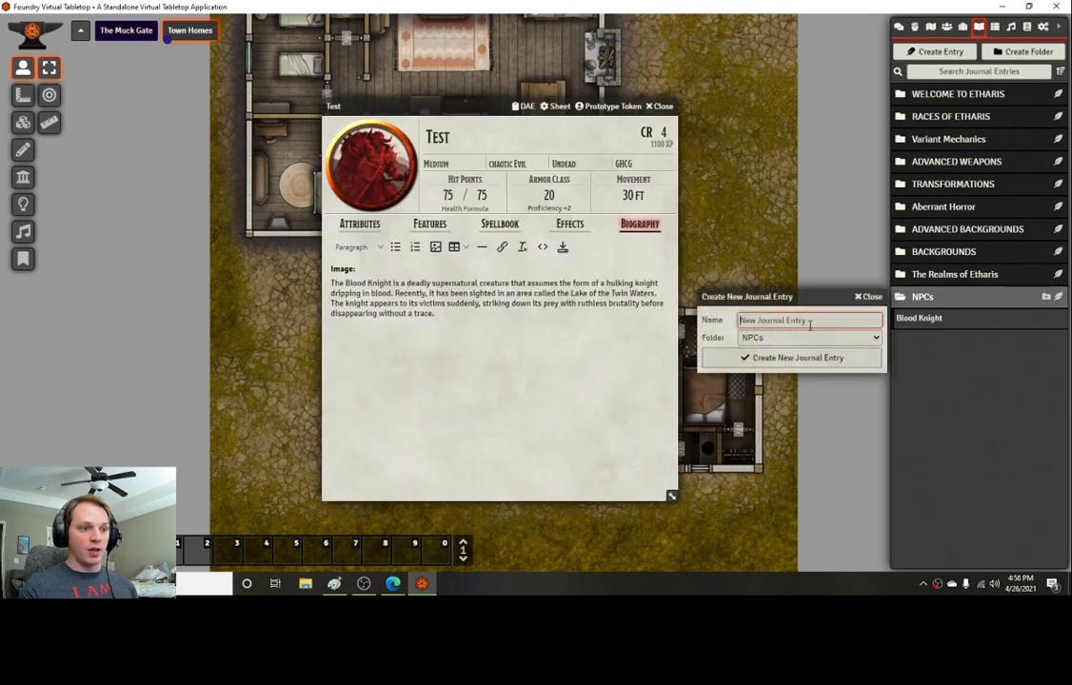
pyautogui.write('Tew')
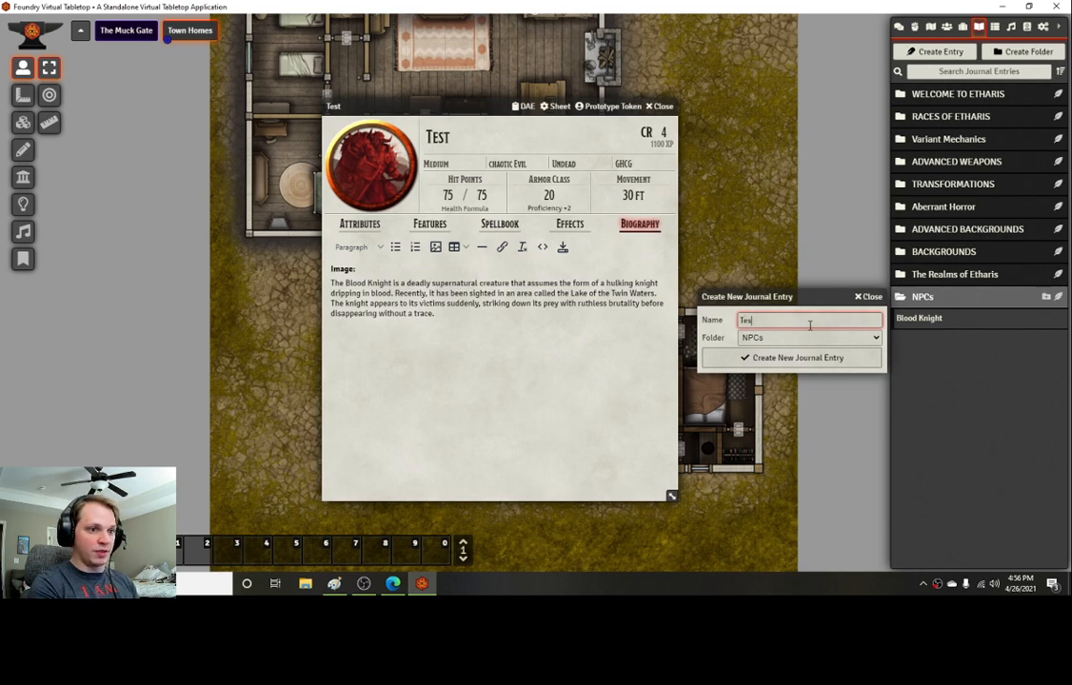
pyautogui.write('t')
pyautogui.press('Return')
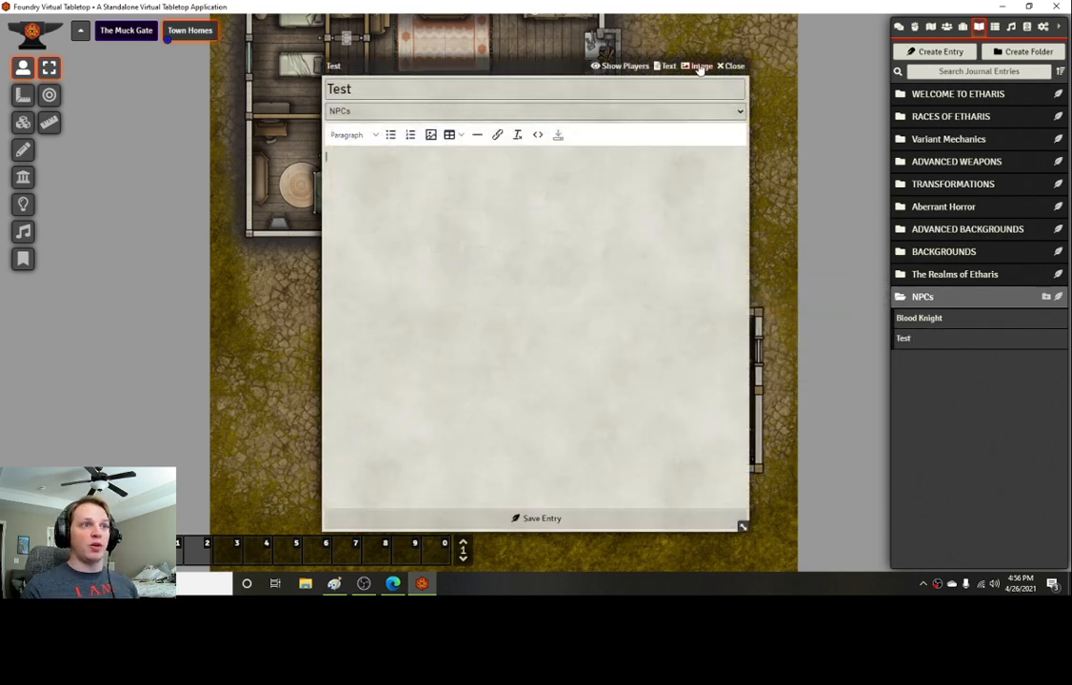
pyautogui.click(731, 66)
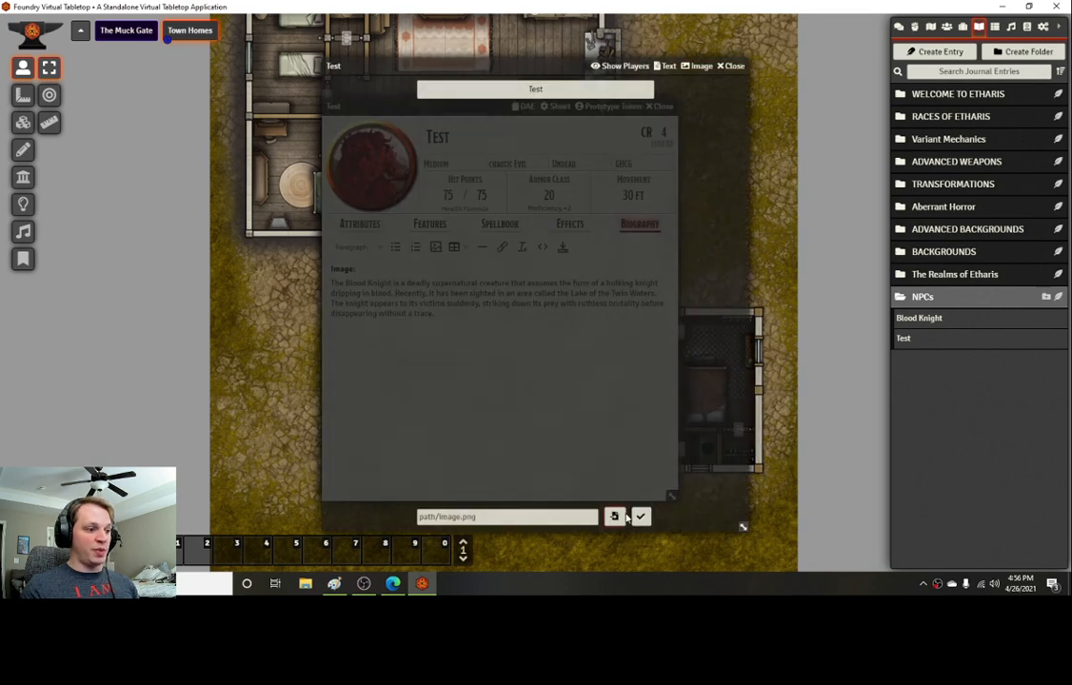
pyautogui.click(614, 517)
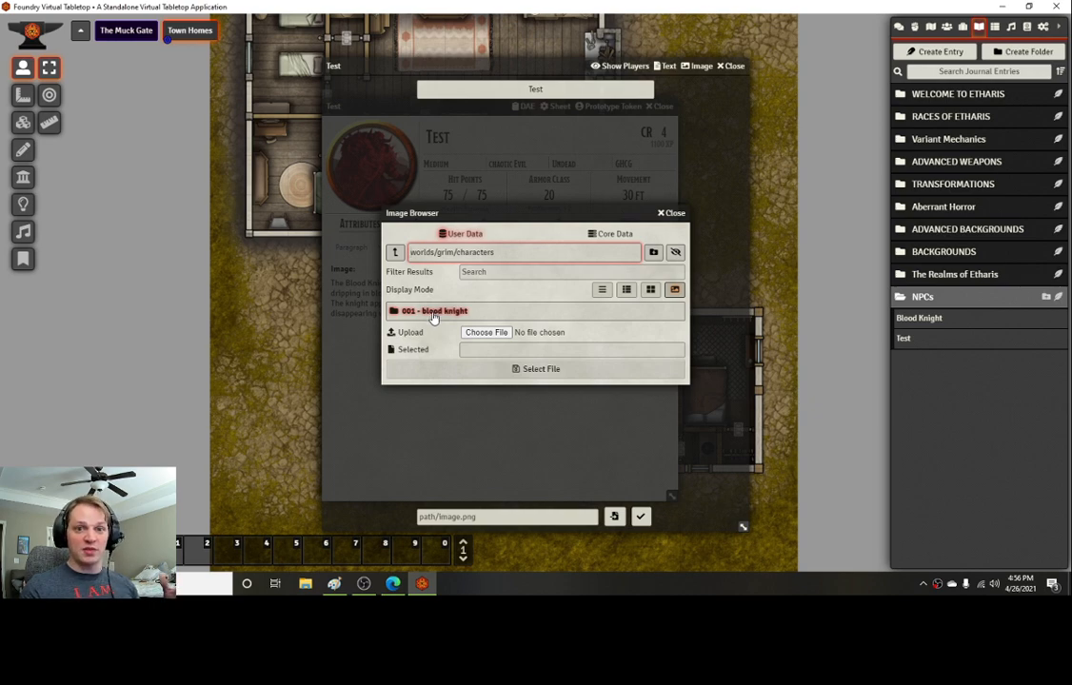
pyautogui.click(433, 317)
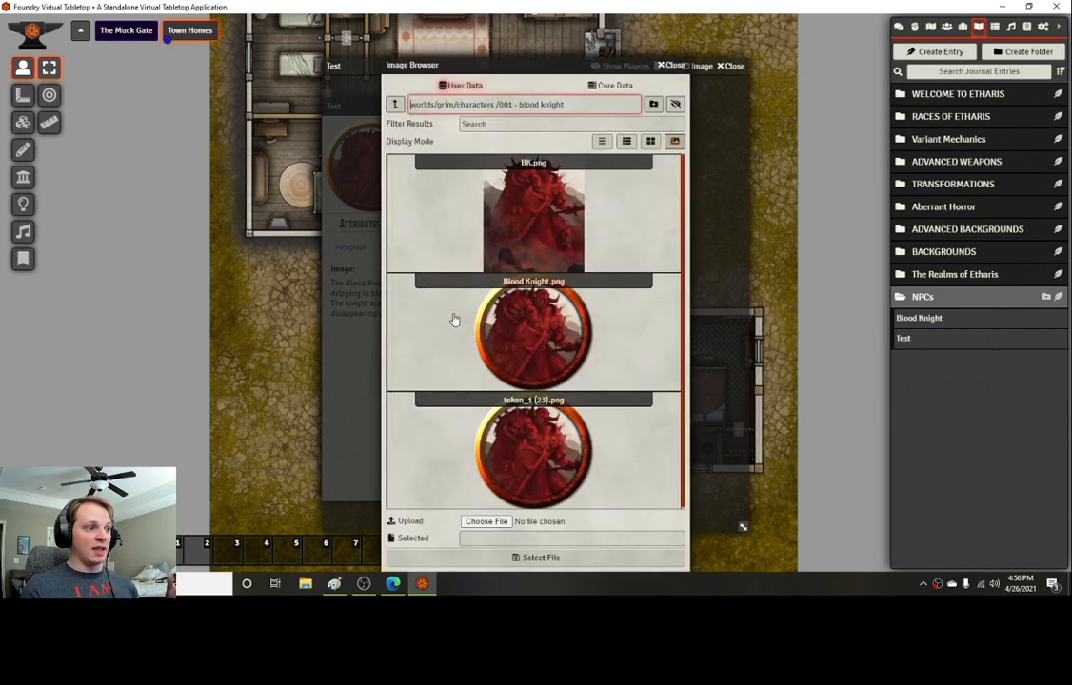
pyautogui.click(536, 216)
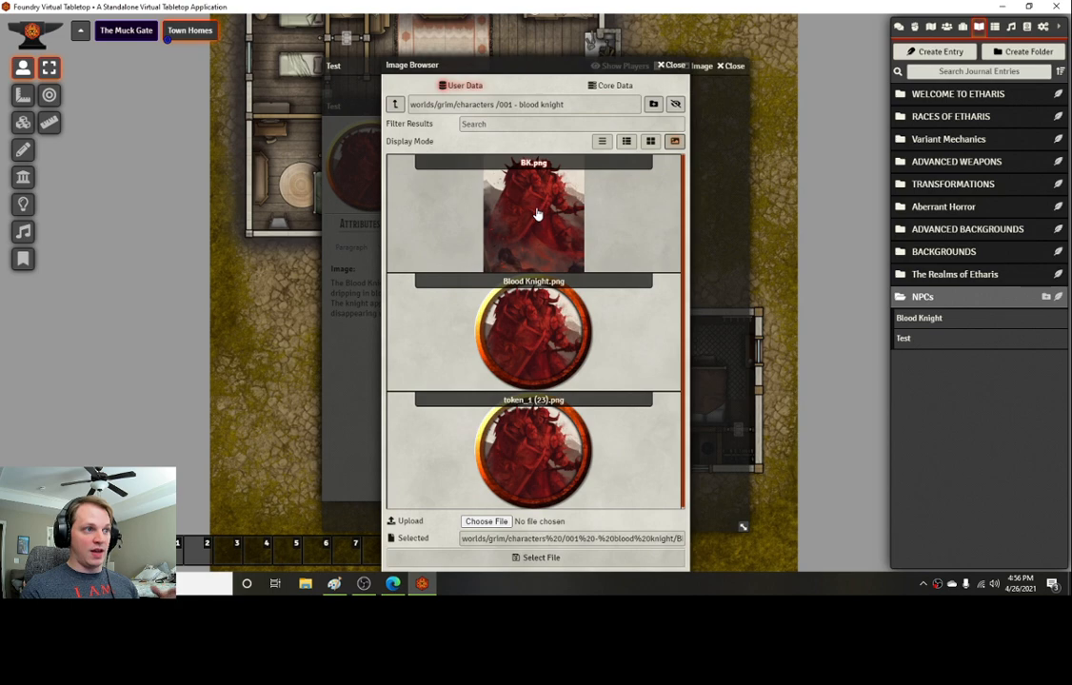
pyautogui.click(583, 562)
pyautogui.click(641, 518)
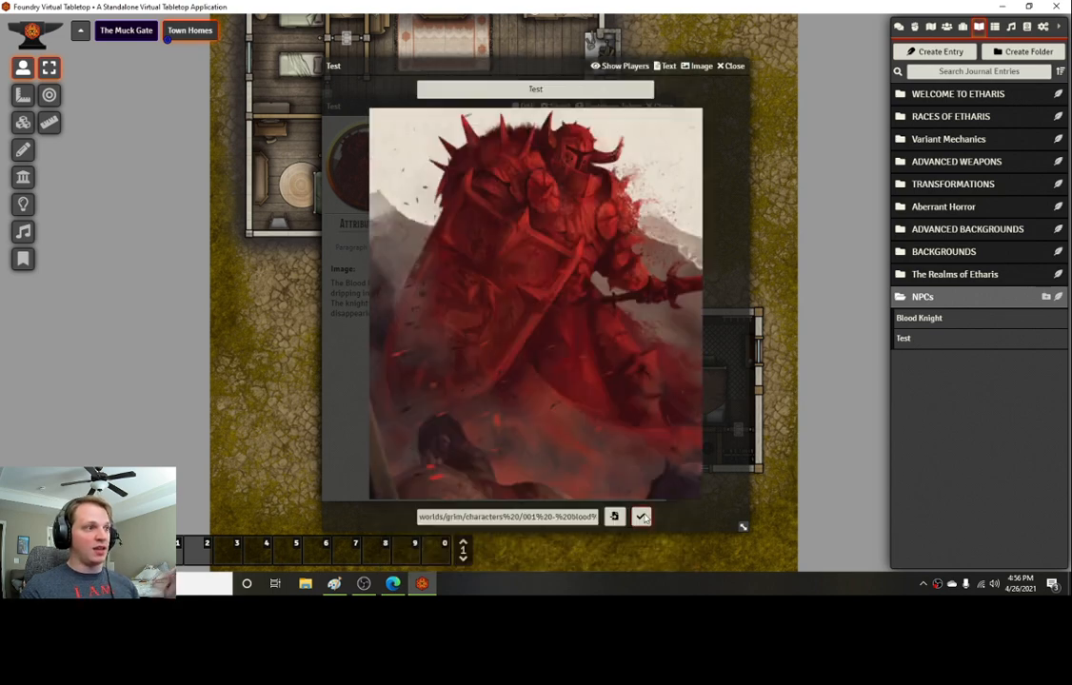
pyautogui.click(732, 66)
# Step: Link the Test journal entry after the biography's Image: label, save the biography, and close the actor sheet
pyautogui.click(354, 267)
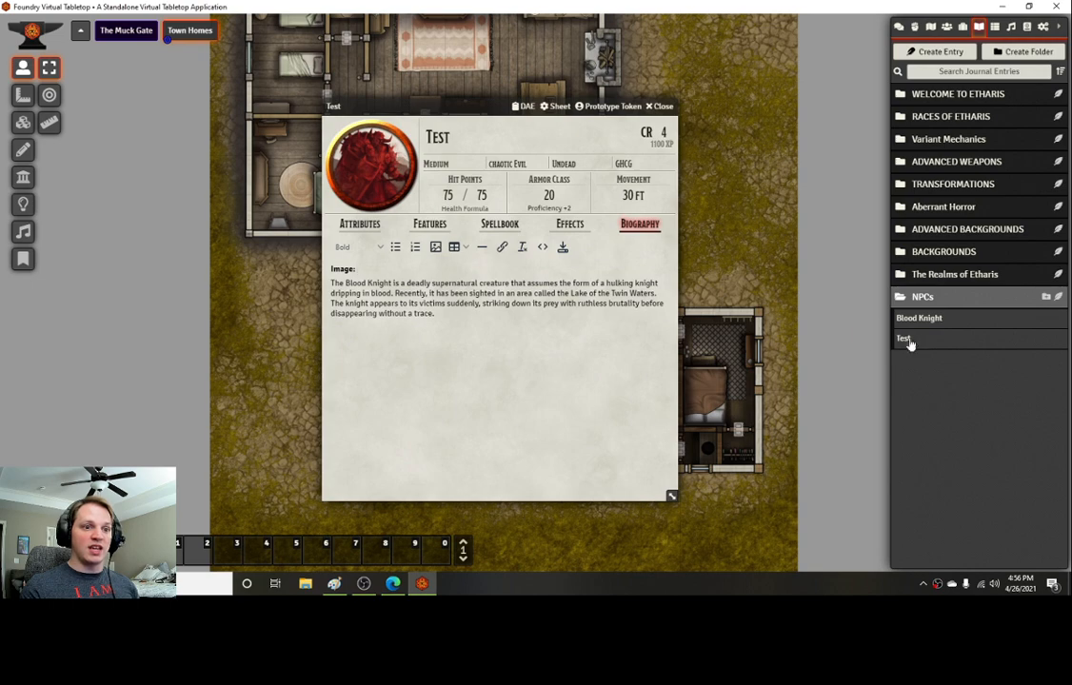
pyautogui.moveTo(909, 345); pyautogui.dragTo(528, 267)
pyautogui.click(540, 327)
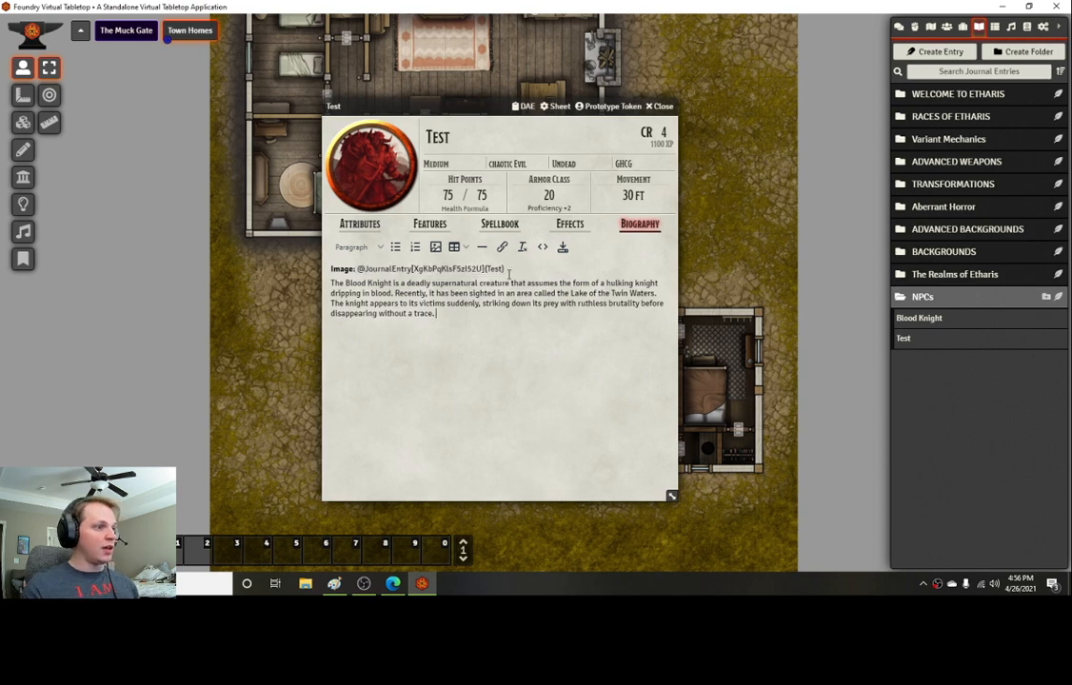
pyautogui.click(564, 248)
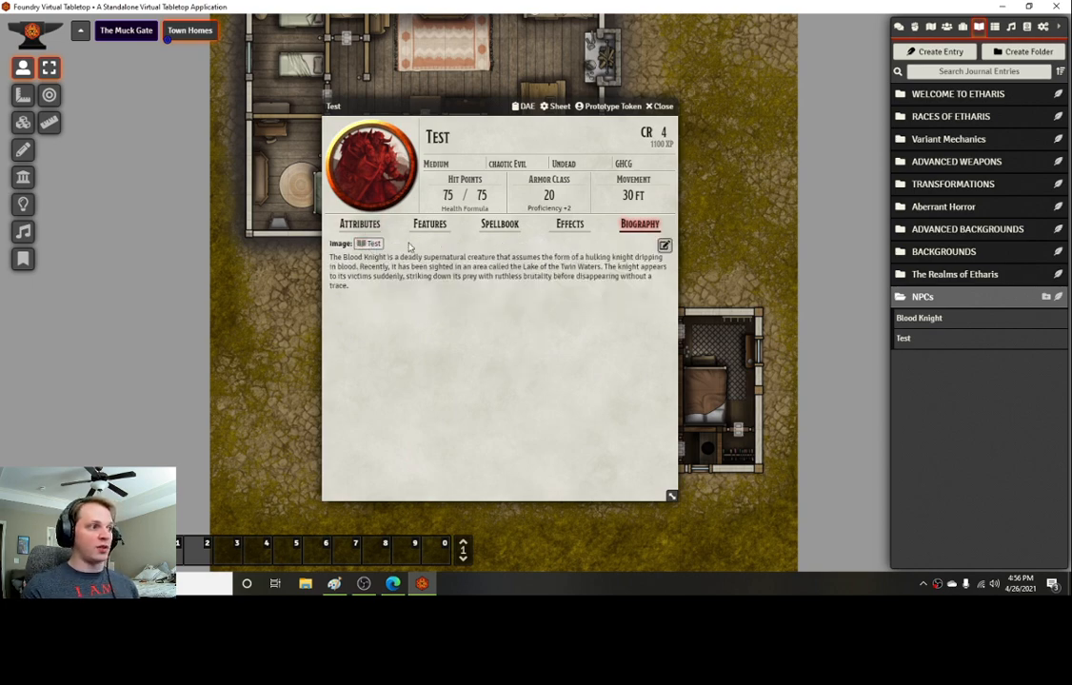
pyautogui.click(658, 105)
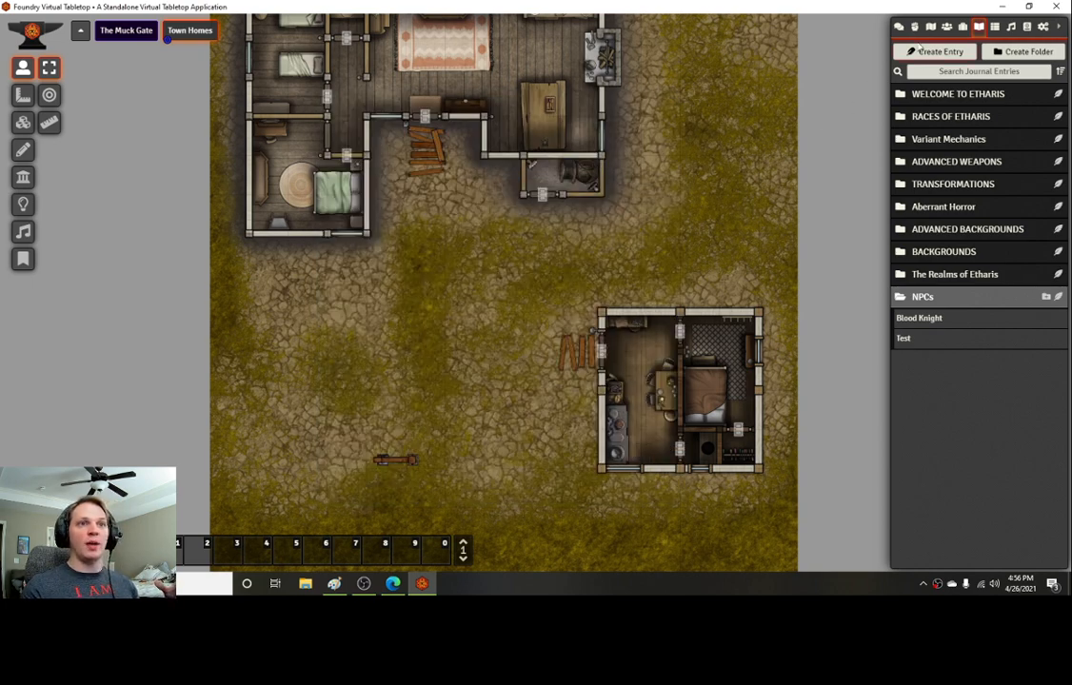
pyautogui.click(946, 27)
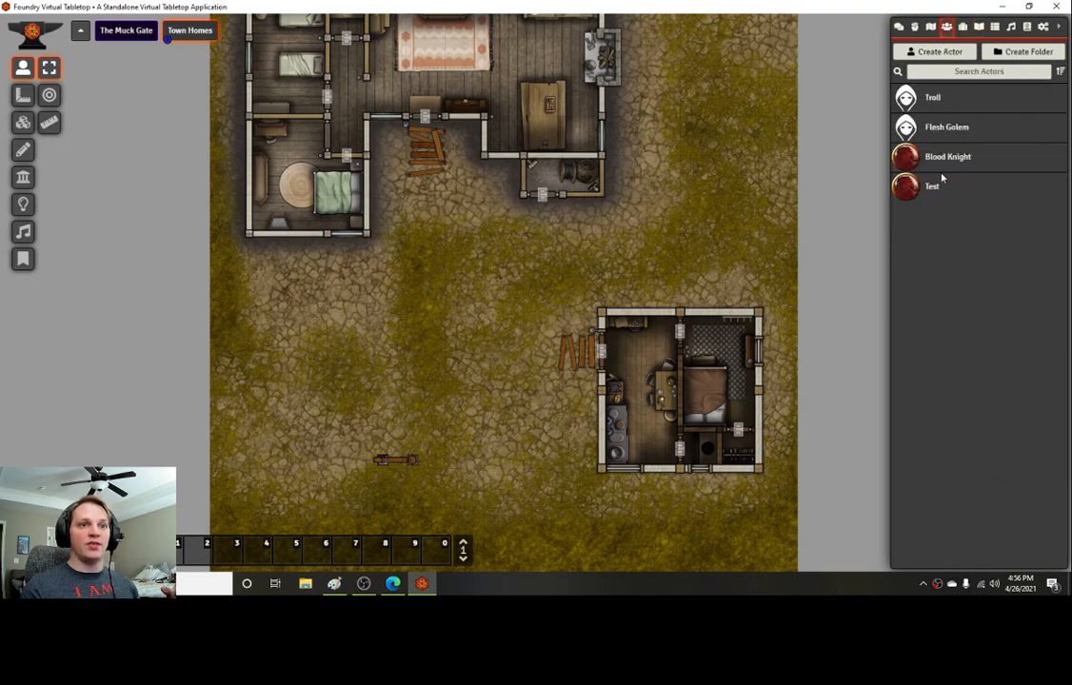
# Step: Place a Blood Knight token on the scene and open its token sheet's biography
pyautogui.moveTo(937, 159); pyautogui.dragTo(474, 345)
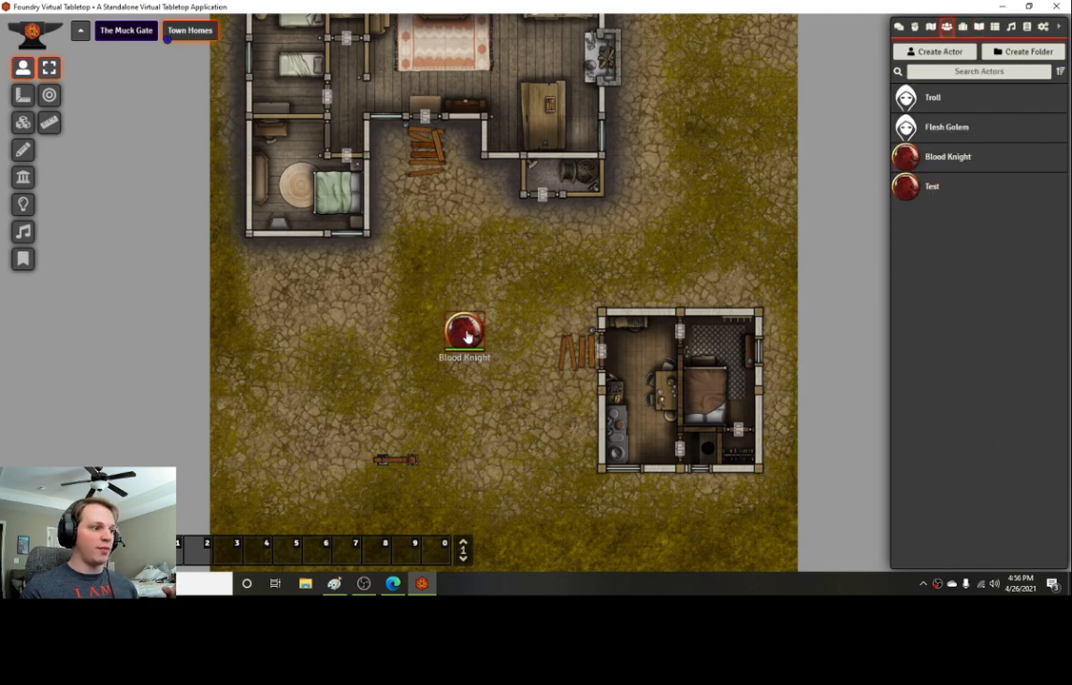
pyautogui.doubleClick(472, 341)
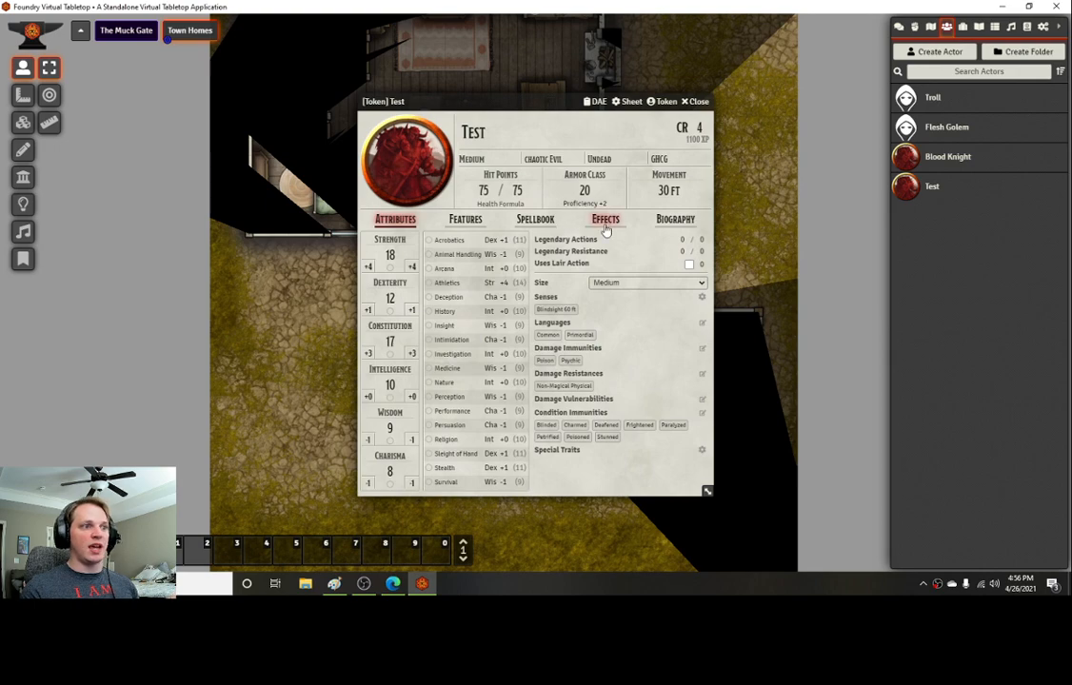
pyautogui.click(677, 220)
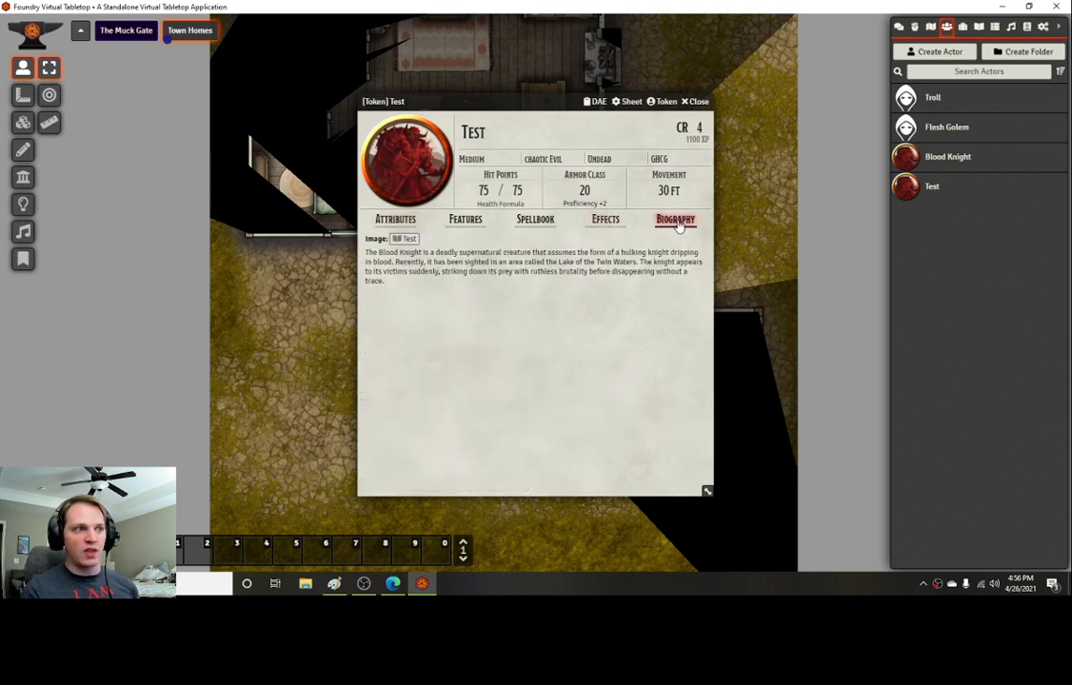
# Step: Open the linked Test journal image from the biography, show it to players, and close the journal and sheet
pyautogui.click(400, 240)
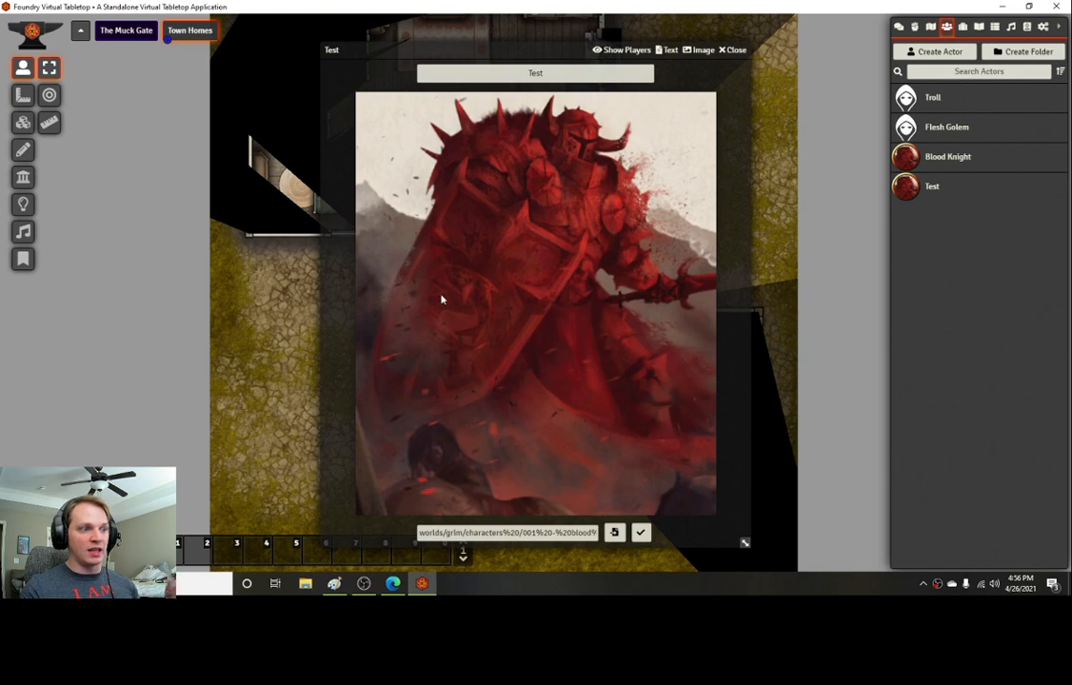
pyautogui.click(621, 50)
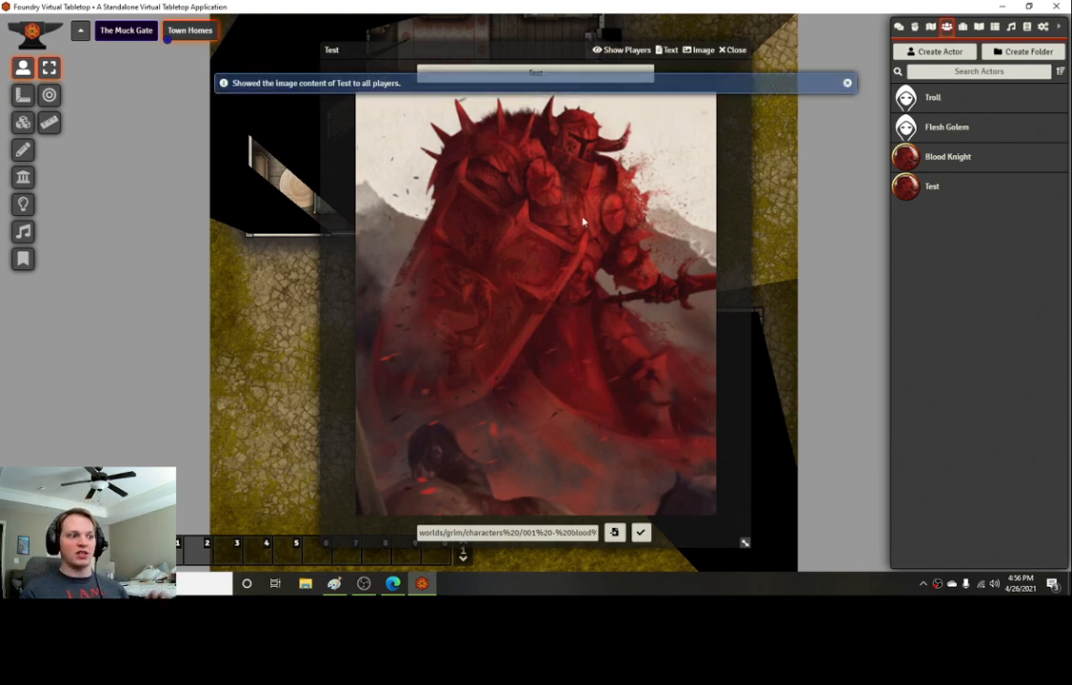
pyautogui.click(732, 49)
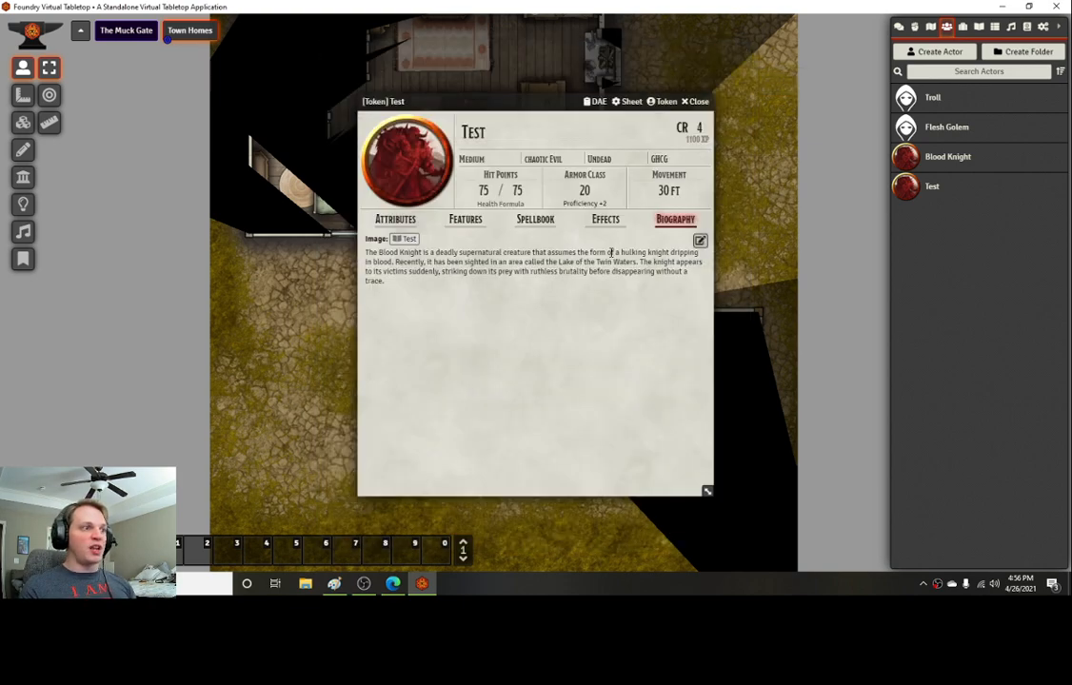
pyautogui.click(694, 100)
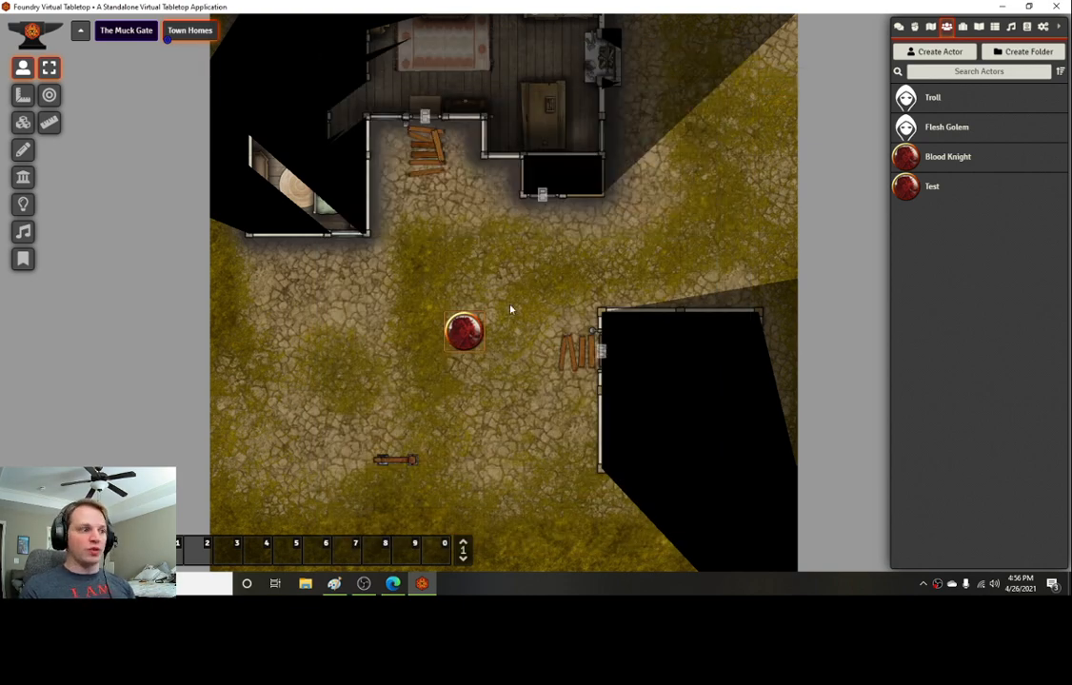
# Step: Place a Flesh Golem token beside the Blood Knight and open the chat log
pyautogui.scroll(10, 517, 325)
pyautogui.scroll(6, 644, 265)
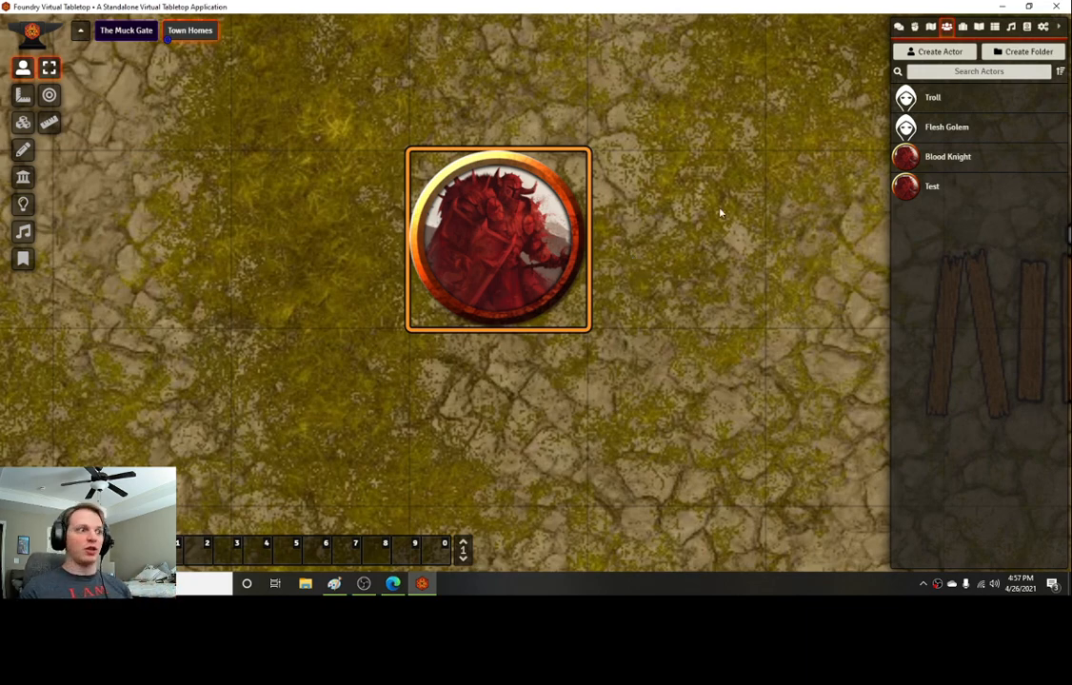
pyautogui.scroll(-2, 693, 242)
pyautogui.scroll(-10, 692, 242)
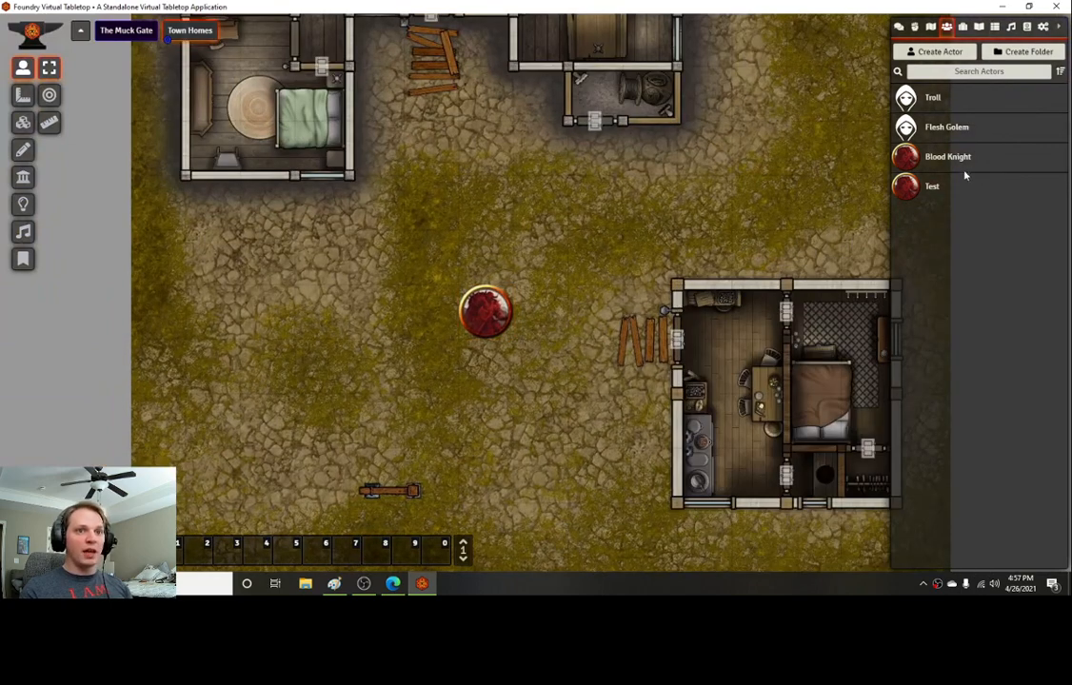
pyautogui.moveTo(946, 132); pyautogui.dragTo(542, 310)
pyautogui.click(899, 28)
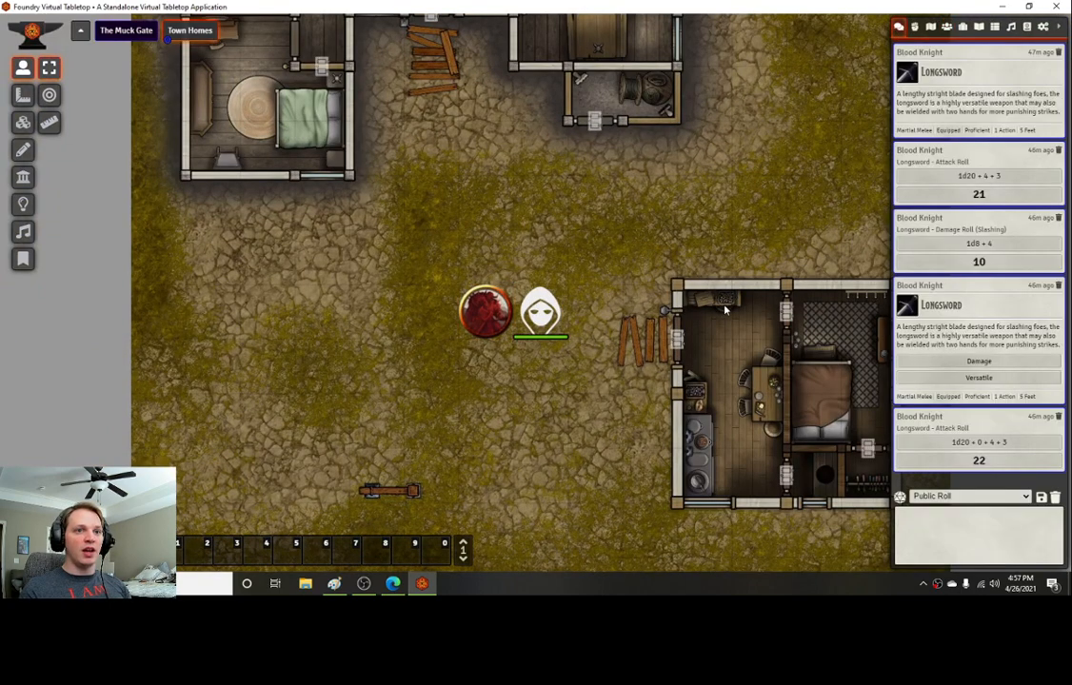
# Step: Target the Flesh Golem token and select the Blood Knight token
pyautogui.scroll(-4, 820, 310)
pyautogui.scroll(2, 622, 305)
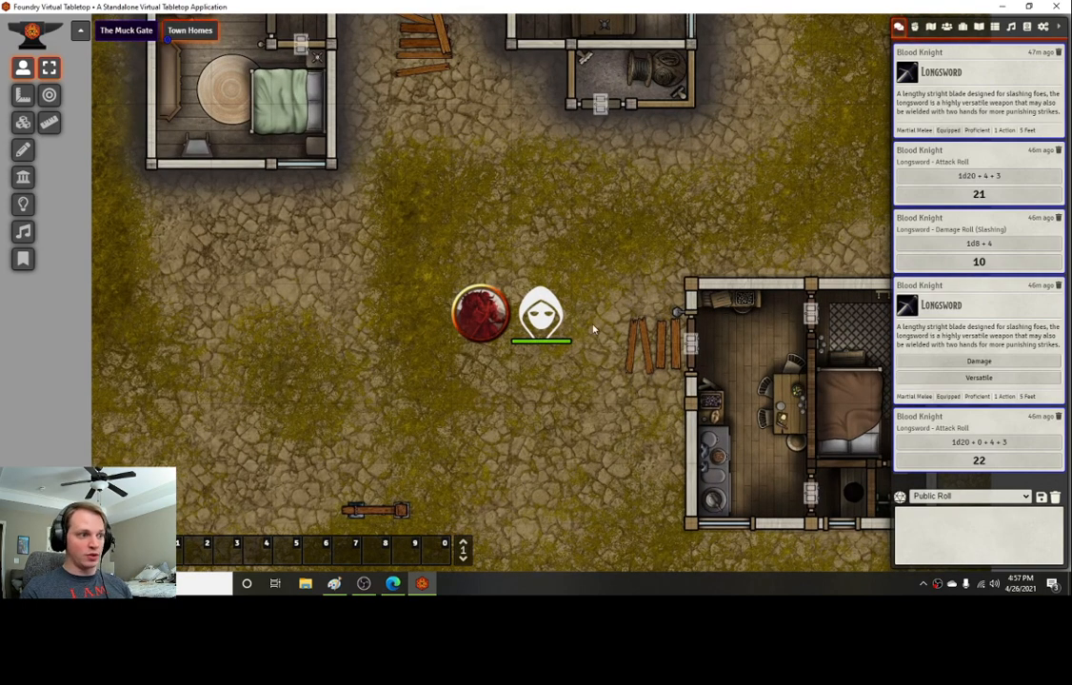
pyautogui.rightClick(543, 326)
pyautogui.press('t')
pyautogui.click(490, 319)
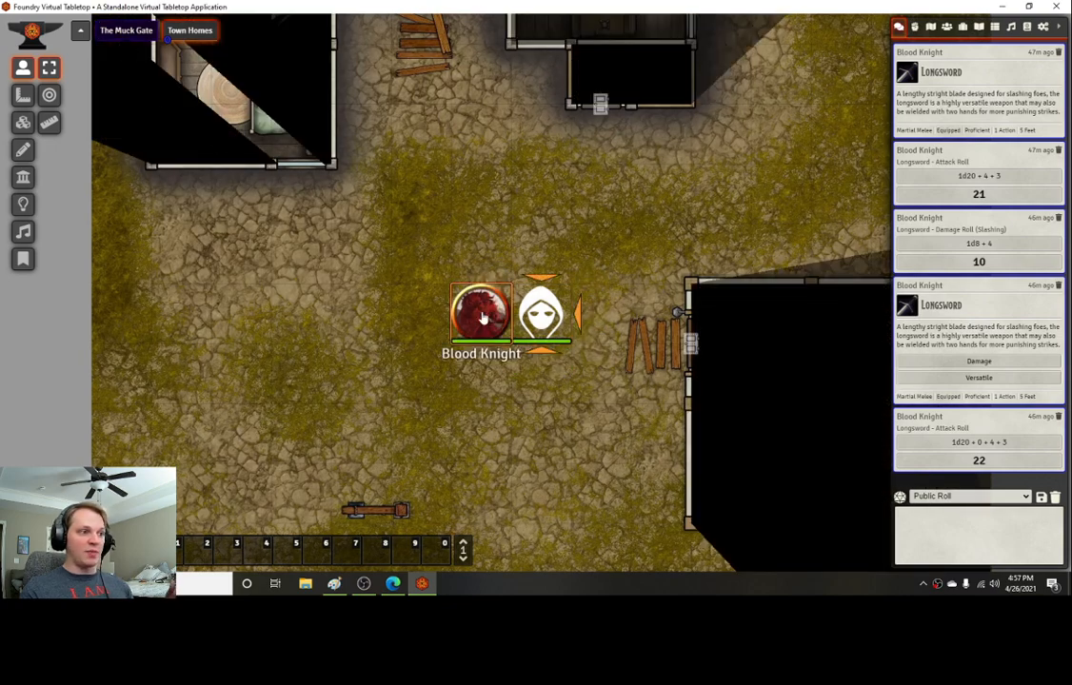
# Step: Open the Blood Knight token's features, move the sheet aside, and post its Longsword card to chat
pyautogui.doubleClick(482, 318)
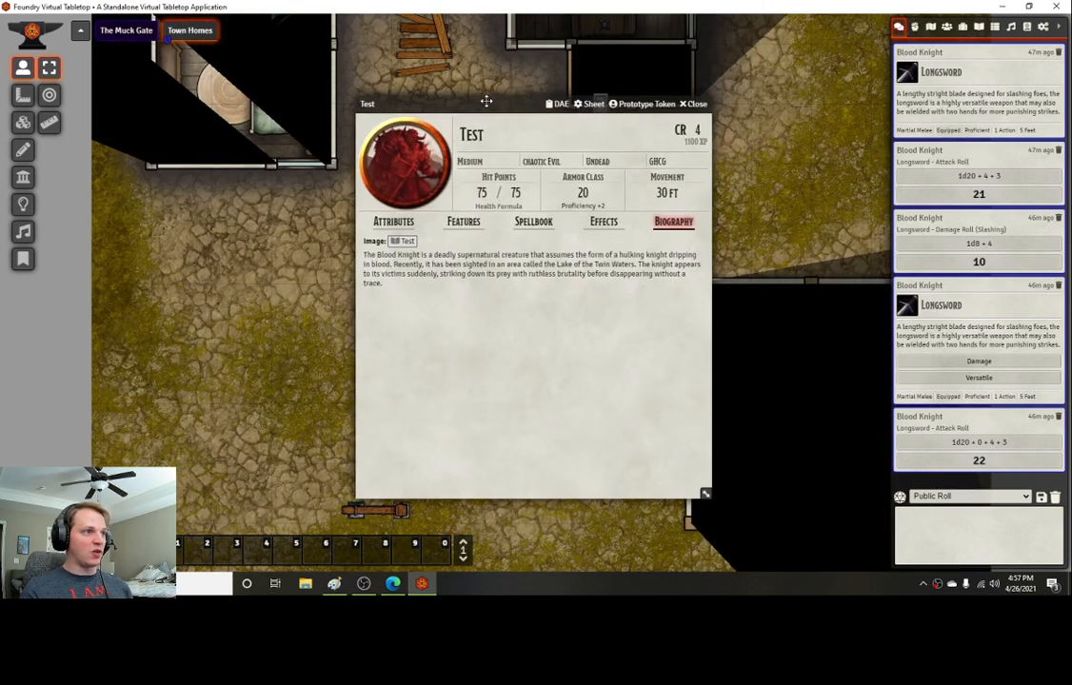
pyautogui.moveTo(486, 99); pyautogui.dragTo(207, 98)
pyautogui.click(181, 219)
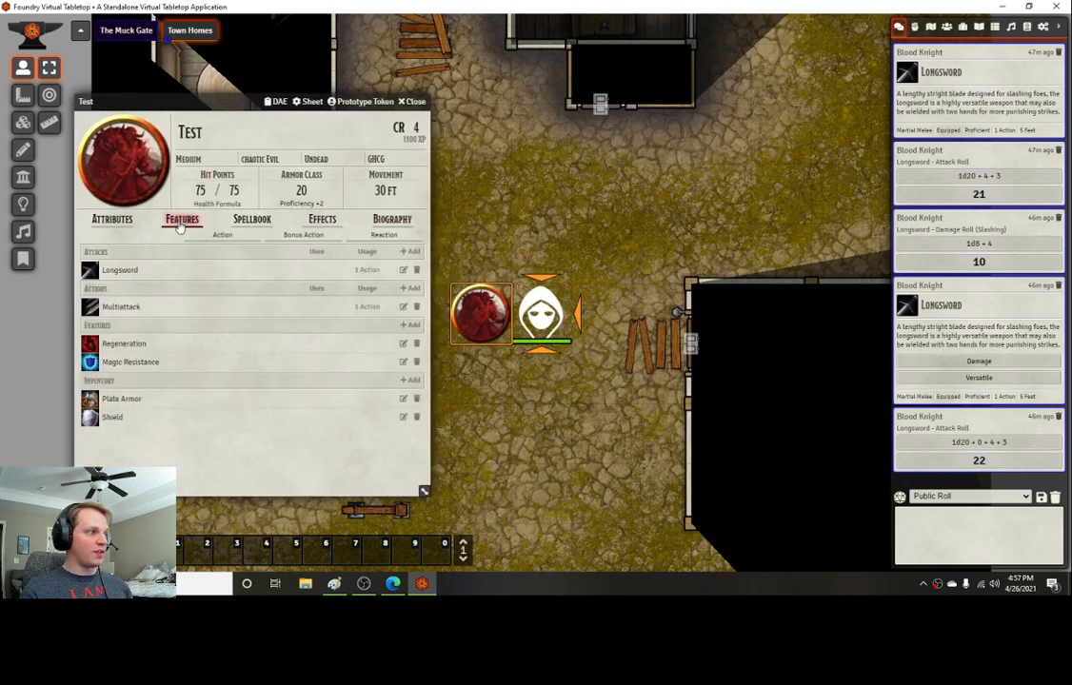
pyautogui.click(90, 271)
# Step: Roll the Longsword attack and damage from the chat card, both as normal rolls
pyautogui.click(977, 426)
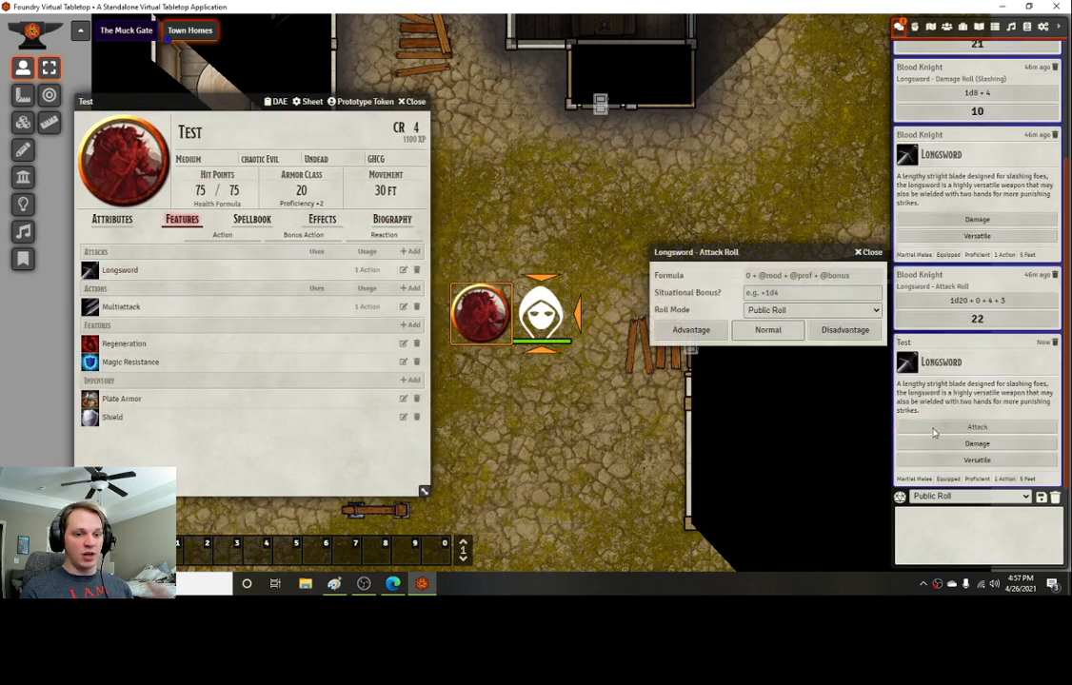
pyautogui.click(767, 330)
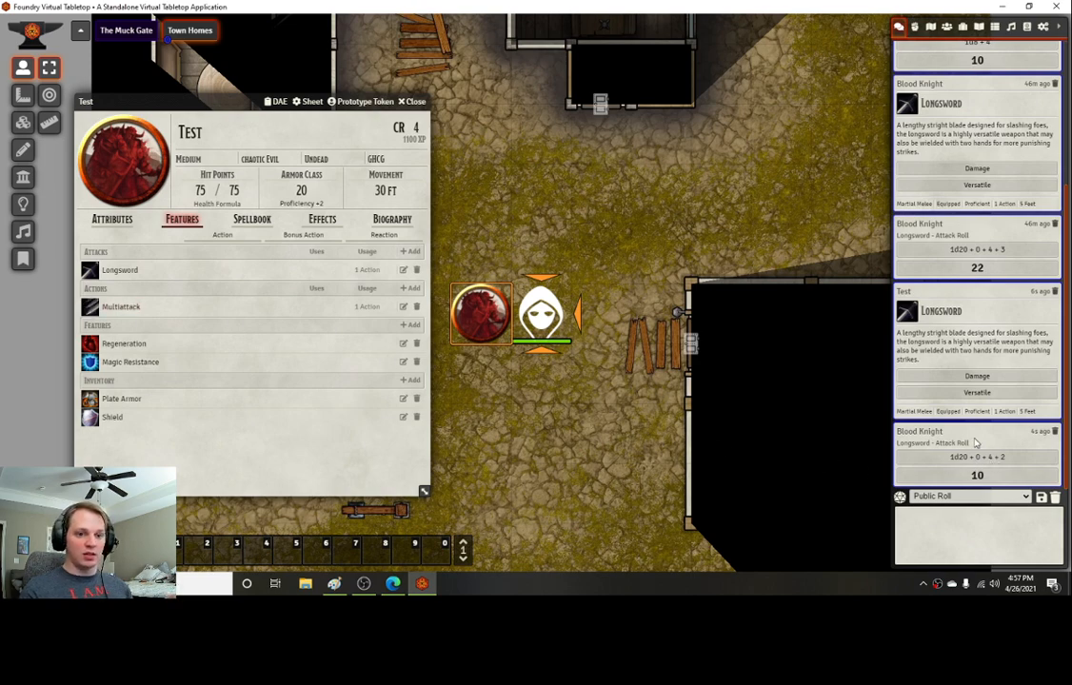
pyautogui.click(976, 376)
pyautogui.click(822, 329)
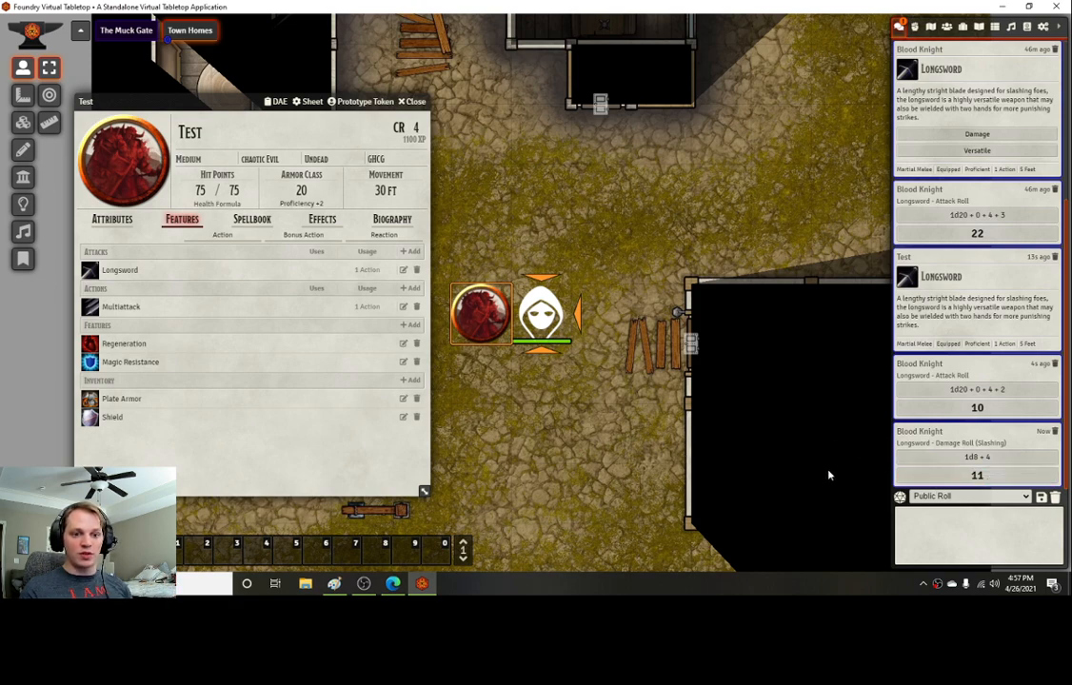
# Step: Subtract 11 from the Flesh Golem token's hit points
pyautogui.rightClick(541, 314)
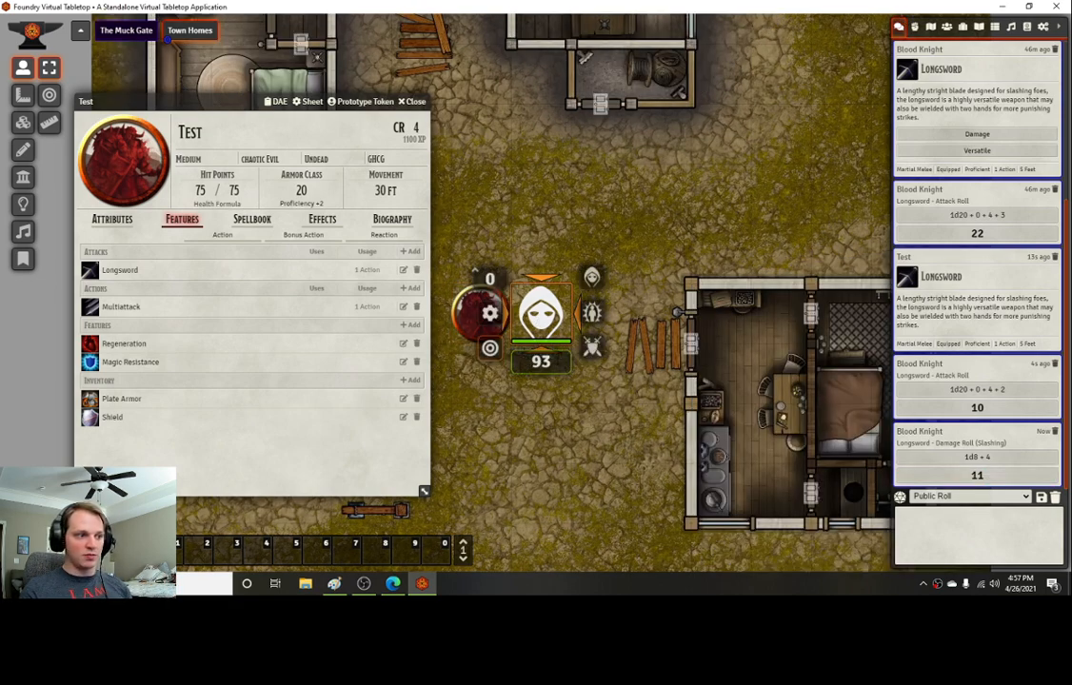
pyautogui.write('-11')
pyautogui.press('Return')
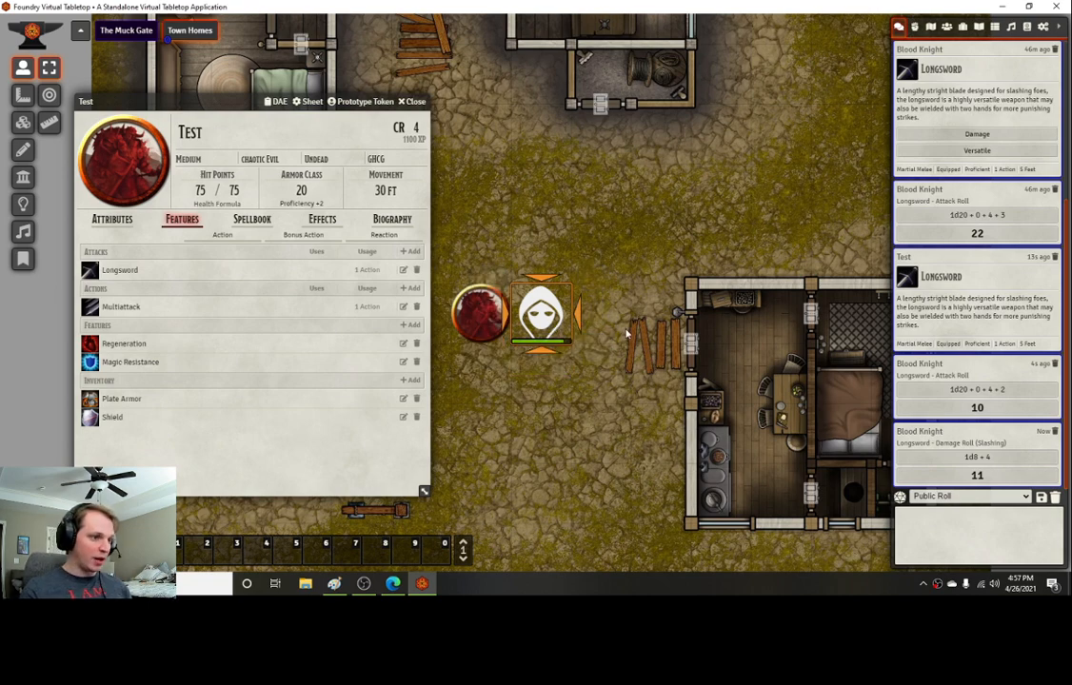
pyautogui.rightClick(543, 324)
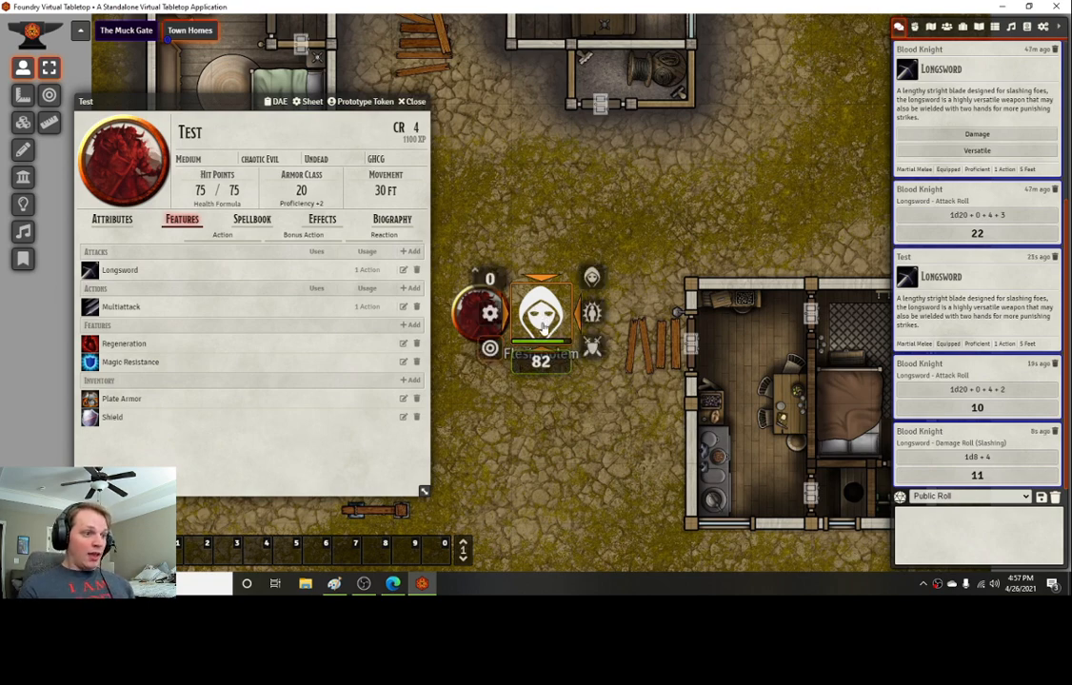
pyautogui.click(560, 425)
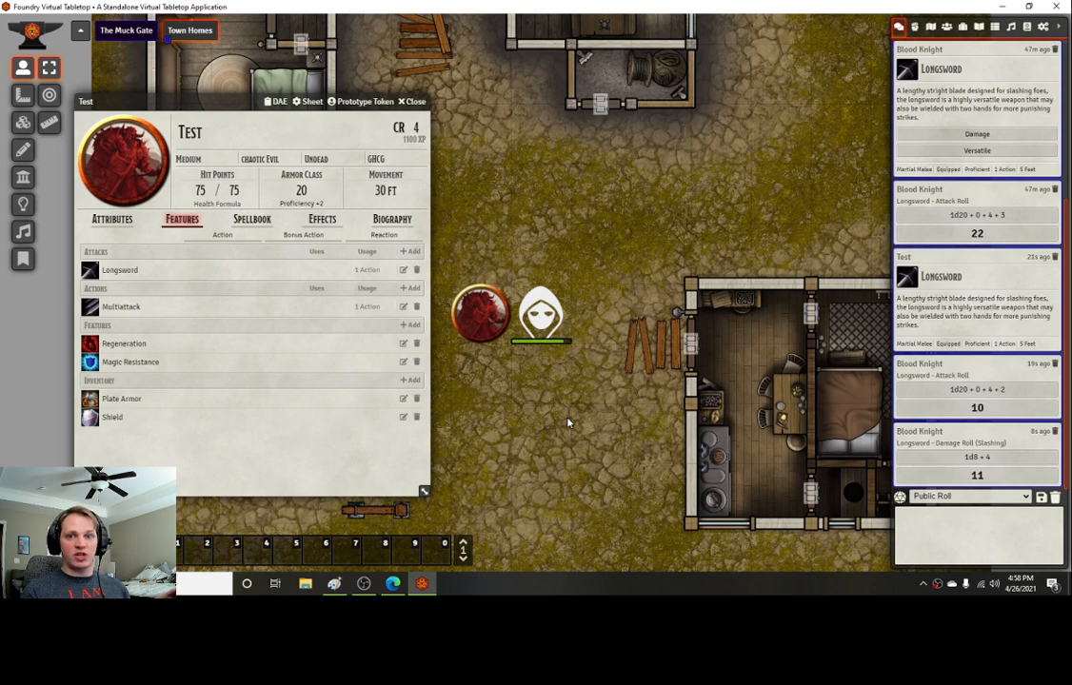
# Step: Switch the sidebar to the scenes directory
pyautogui.click(931, 26)
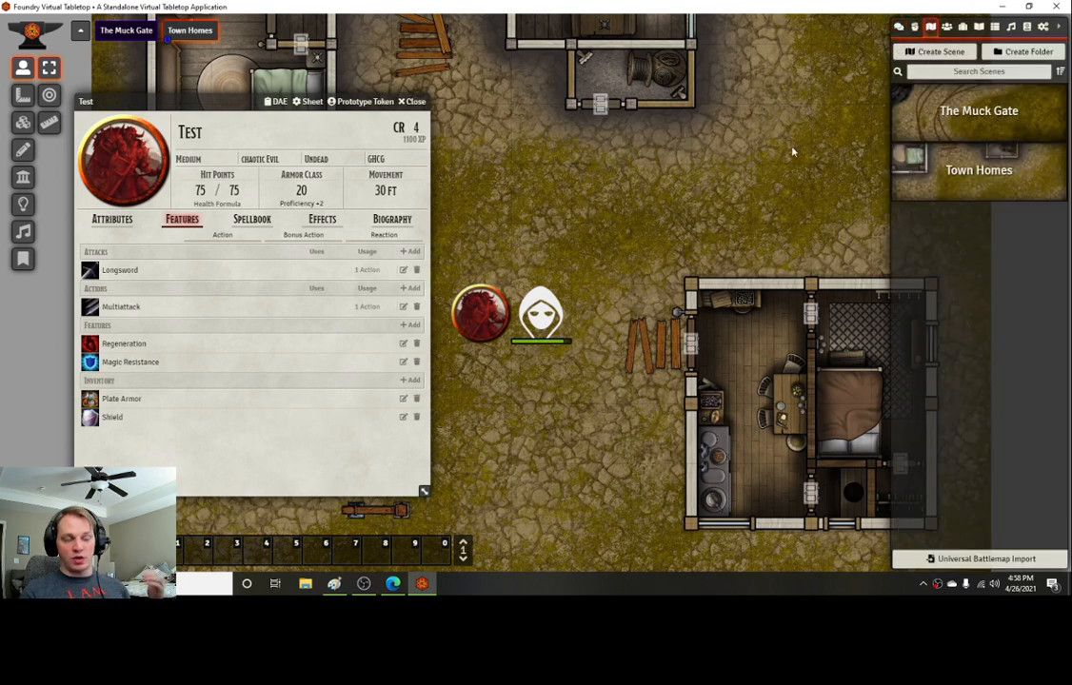